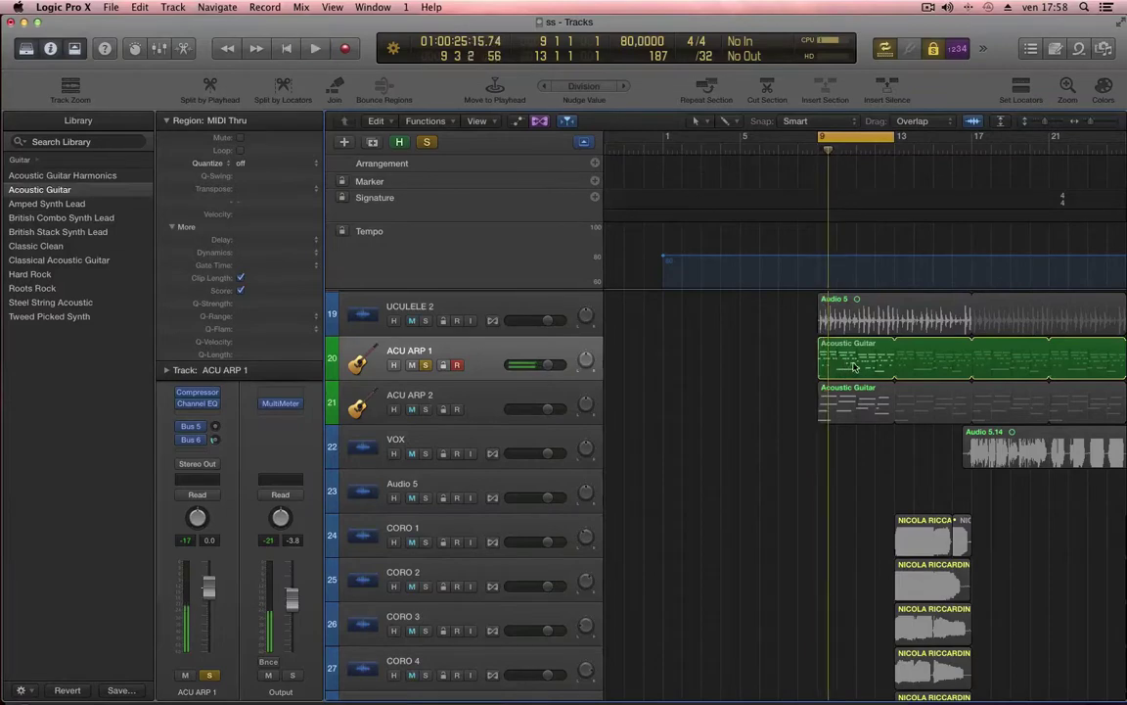
# - Open the ACU ARP 1 track's Acoustic Guitar region in the Piano Roll, hide the controller area and show its notes from bar 9
pyautogui.doubleClick(845, 362)
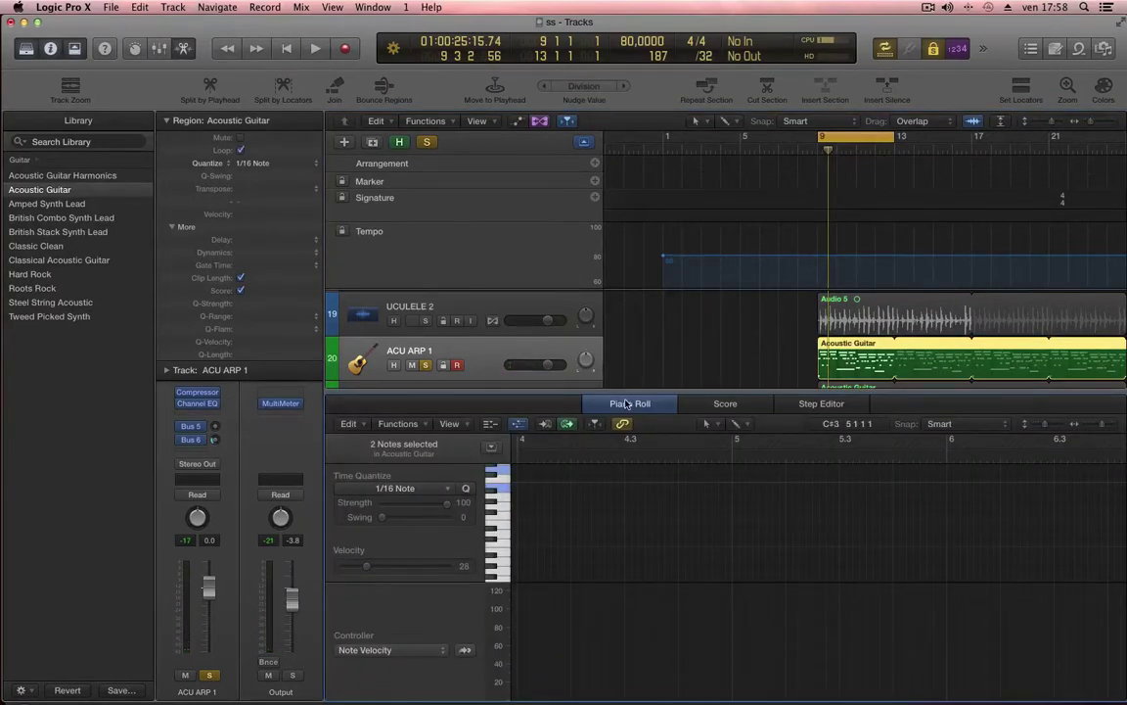
pyautogui.click(182, 49)
pyautogui.click(182, 49)
pyautogui.click(182, 49)
pyautogui.click(182, 49)
pyautogui.click(513, 425)
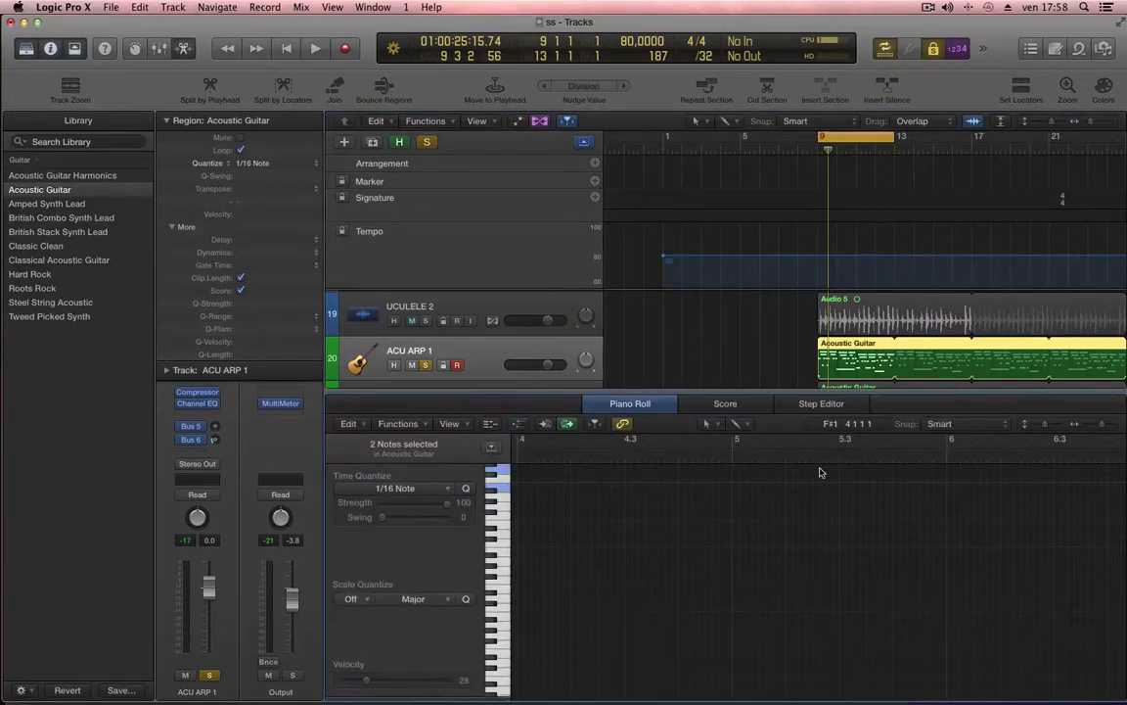
pyautogui.scroll(-10, 808, 538)
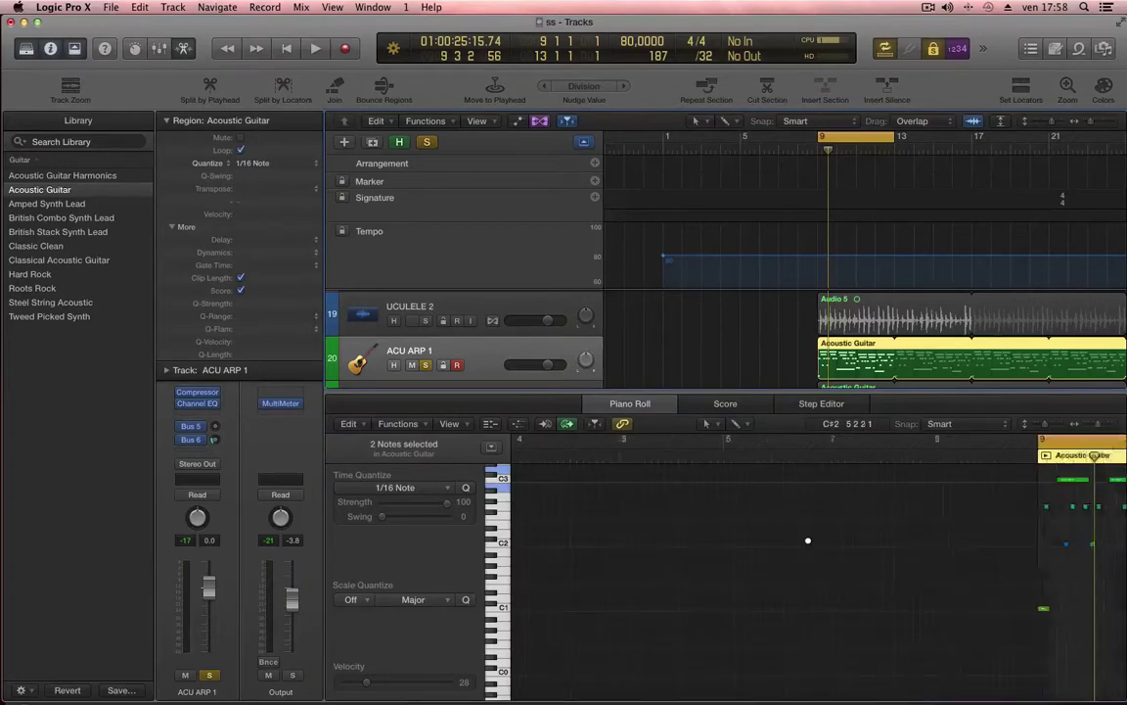
pyautogui.scroll(8, 850, 557)
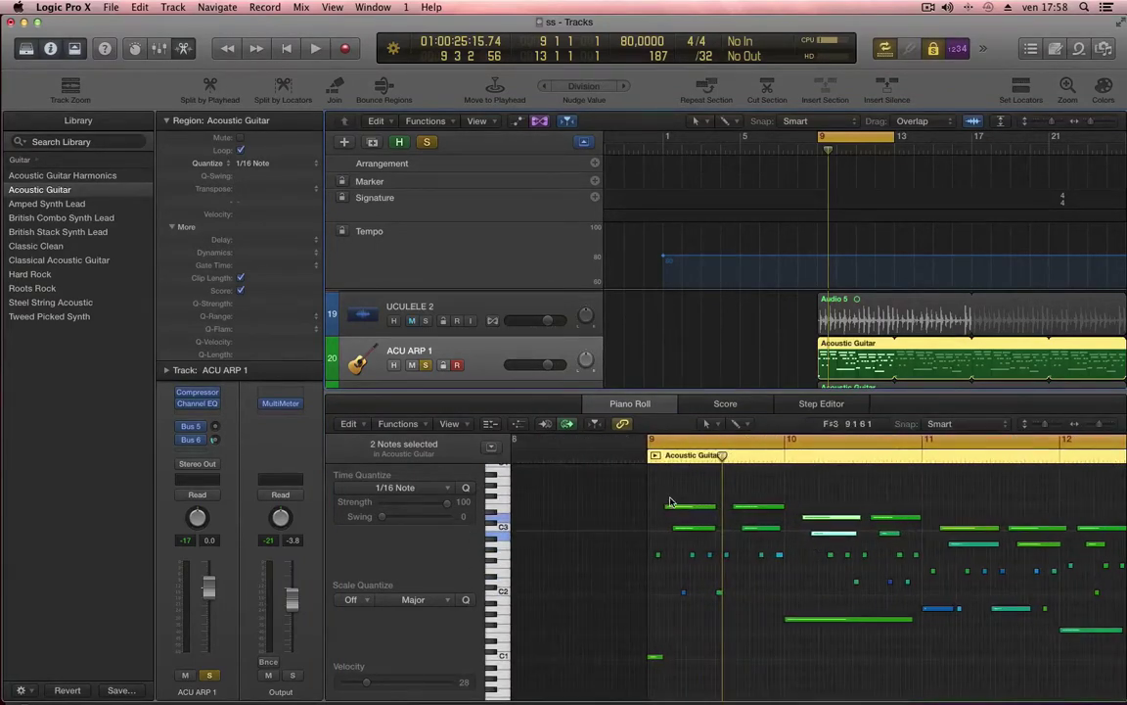
# - Select the first E3 and C3 notes of bar 9 together, clear the selection, and select the second G2 note
pyautogui.click(674, 507)
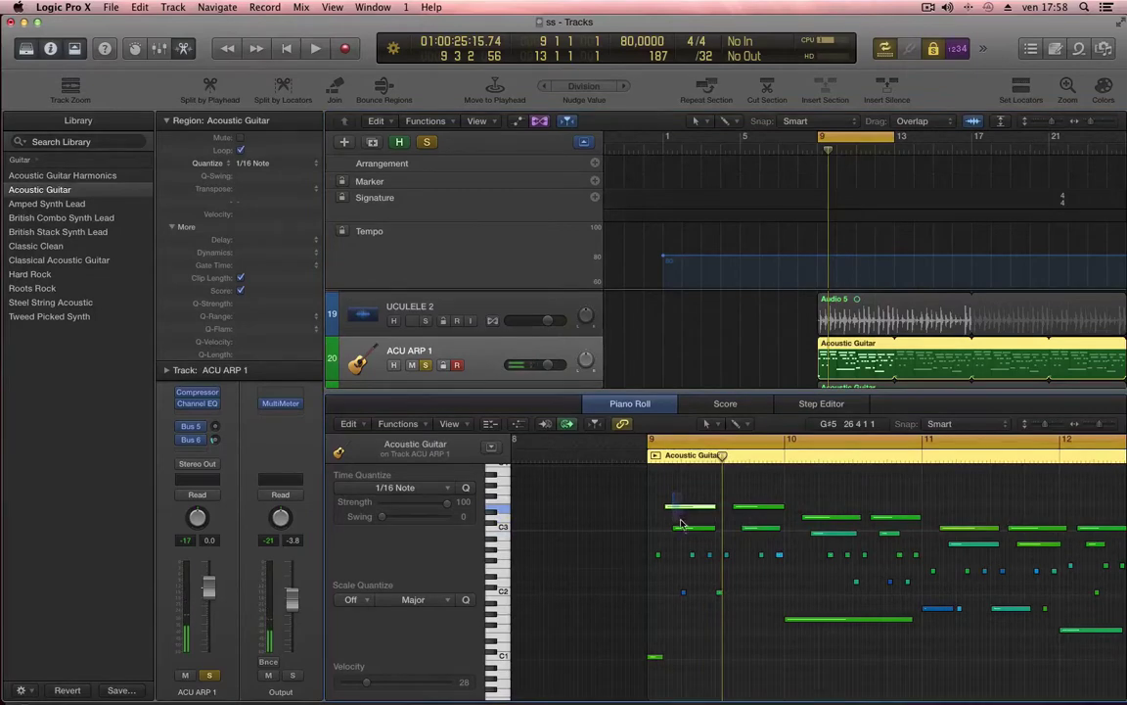
pyautogui.keyDown('shift'); pyautogui.click(682, 528); pyautogui.keyUp('shift')
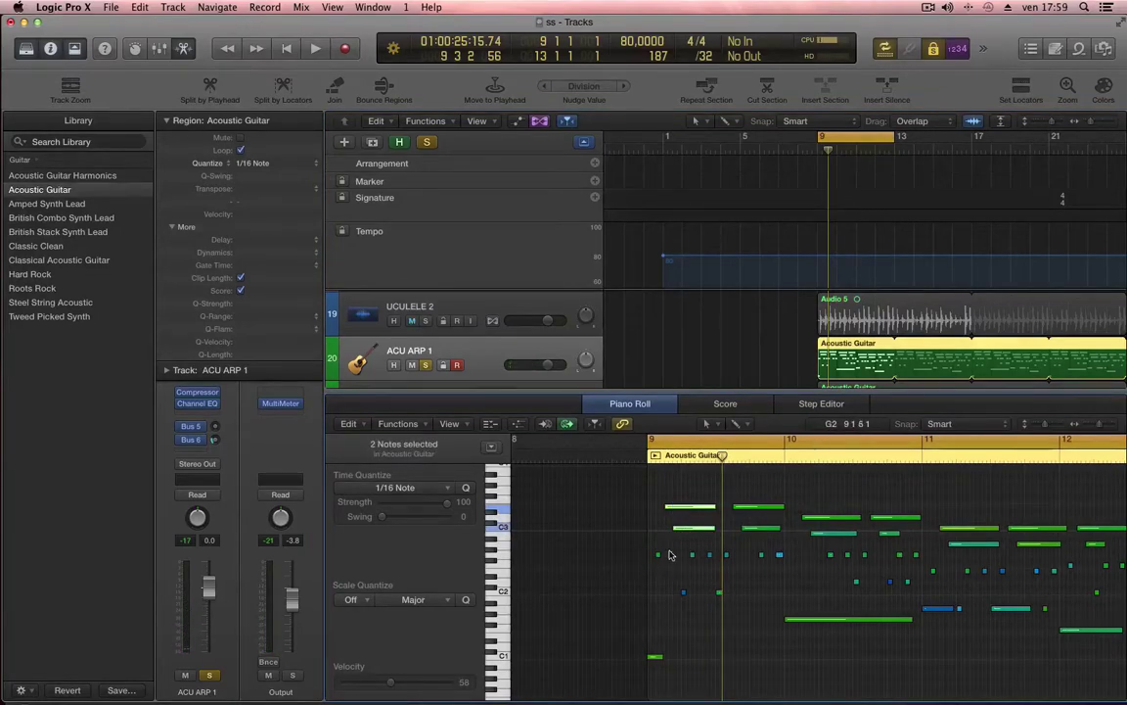
pyautogui.click(690, 494)
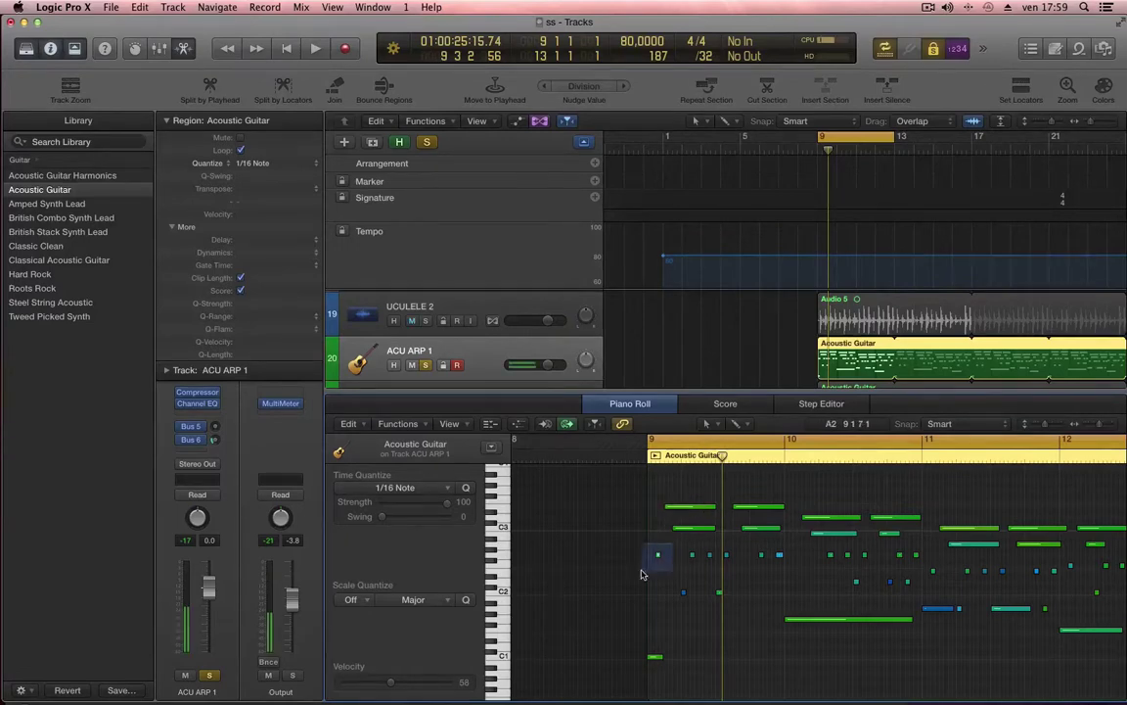
pyautogui.click(692, 555)
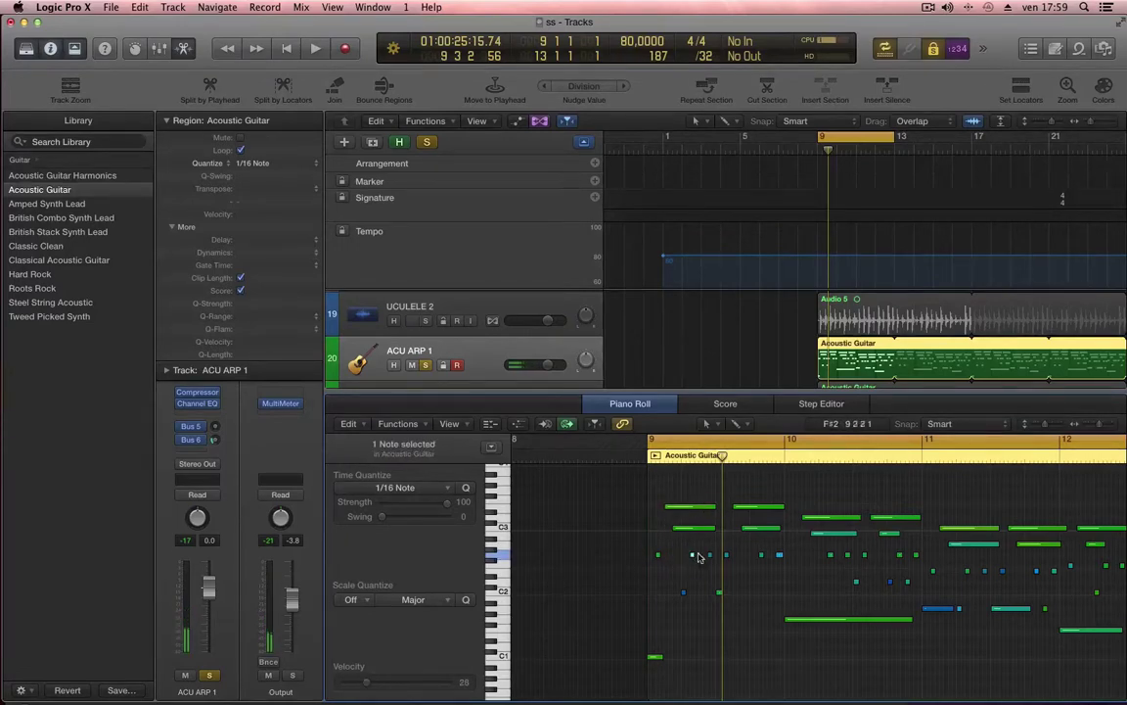
# - Look through the region's events in the Event list, select the first G2 note of bar 9, and close the list
pyautogui.click(1031, 50)
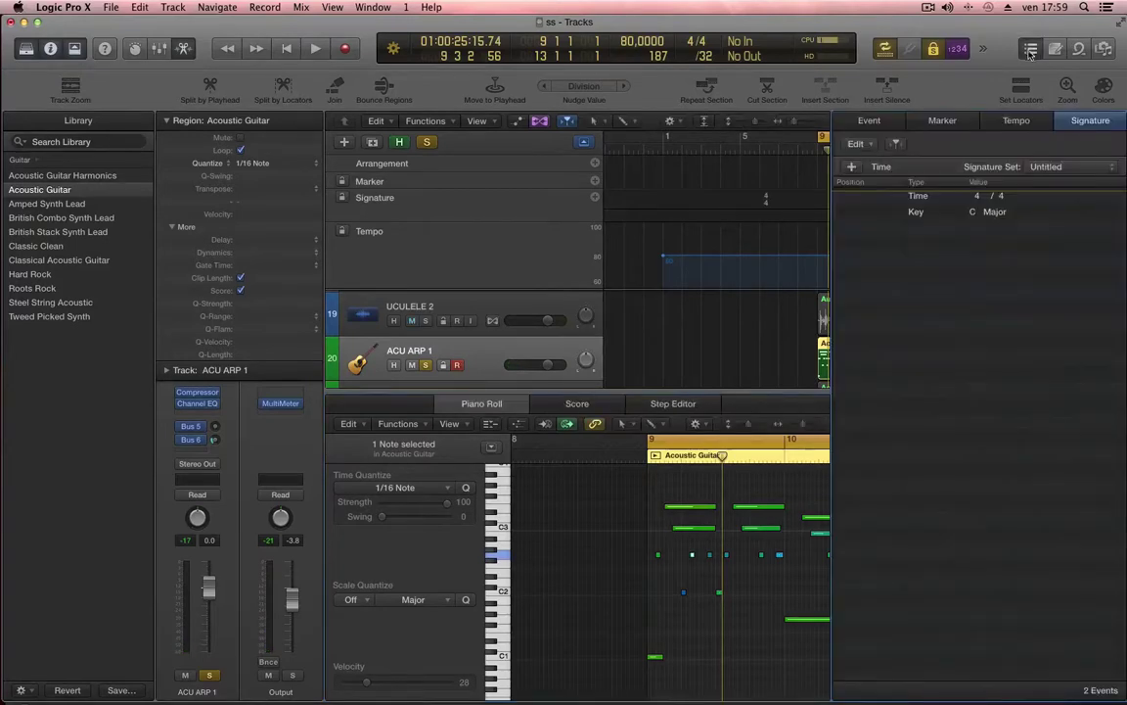
pyautogui.click(868, 122)
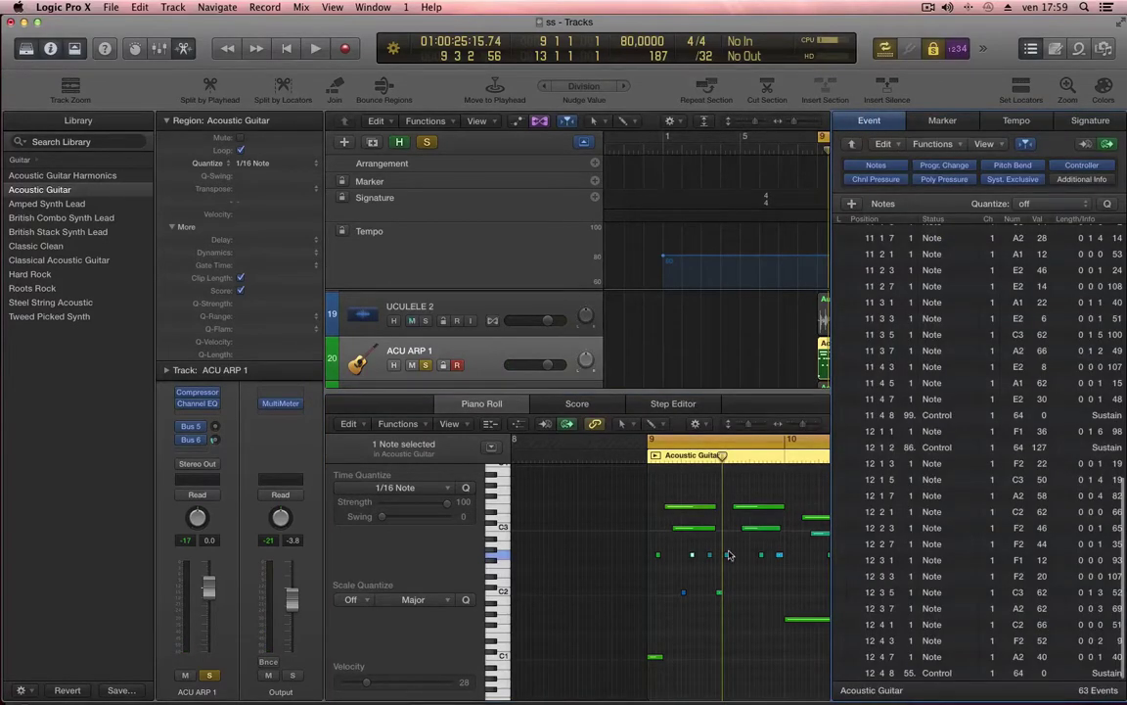
pyautogui.click(658, 554)
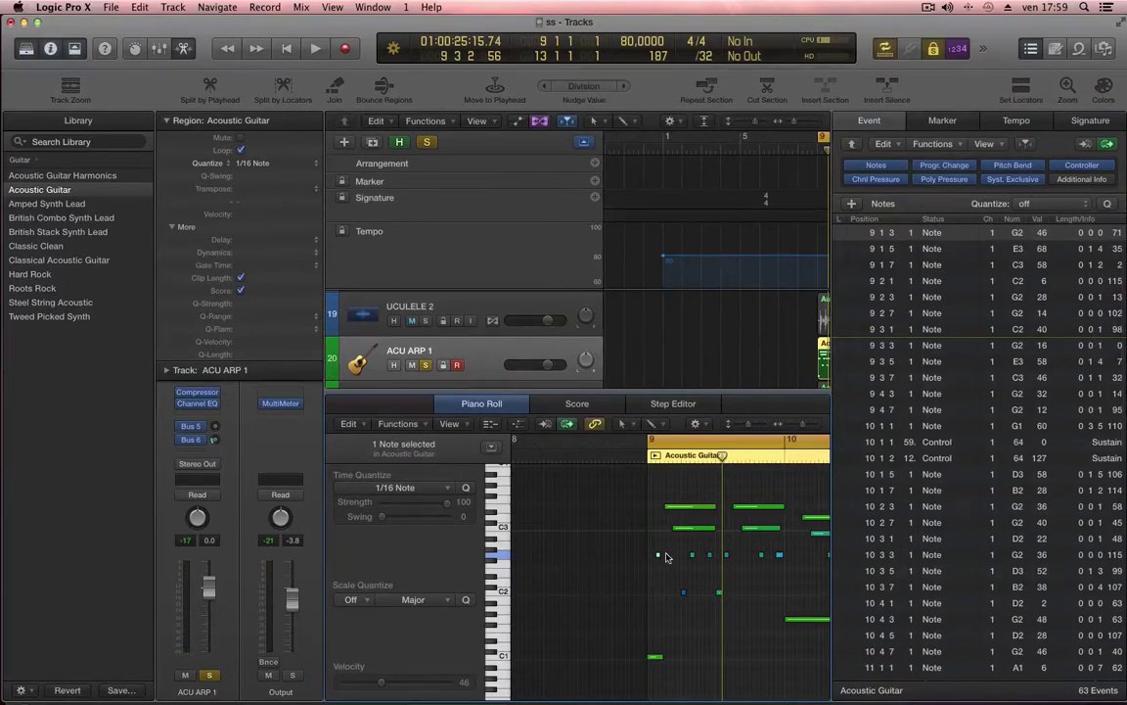
pyautogui.click(1033, 54)
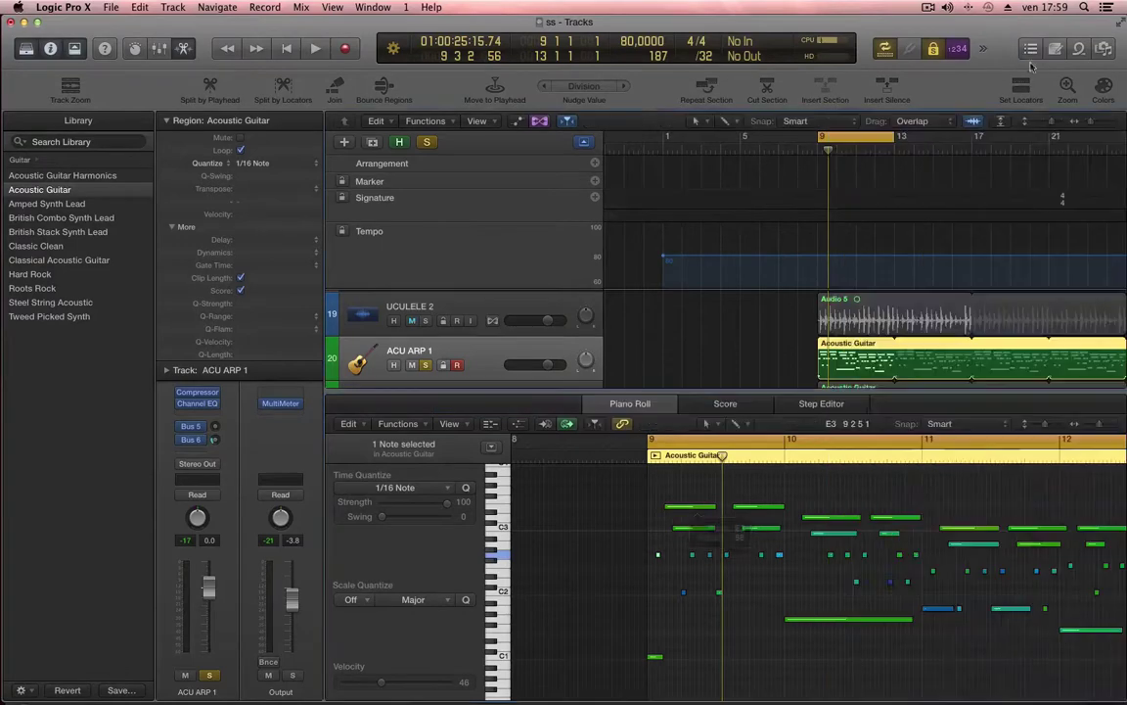
# - Try copying the first E3 and C3 notes further along bar 9, and undo the copy
pyautogui.hscroll(5, 701, 555)
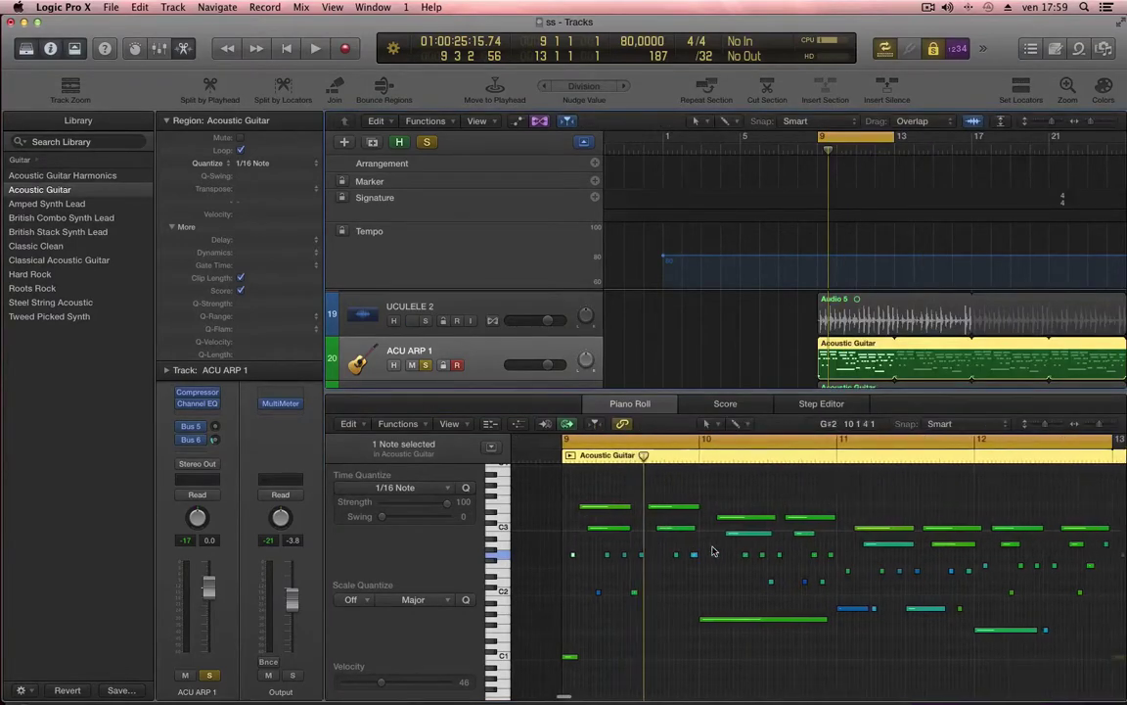
pyautogui.scroll(-2, 658, 548)
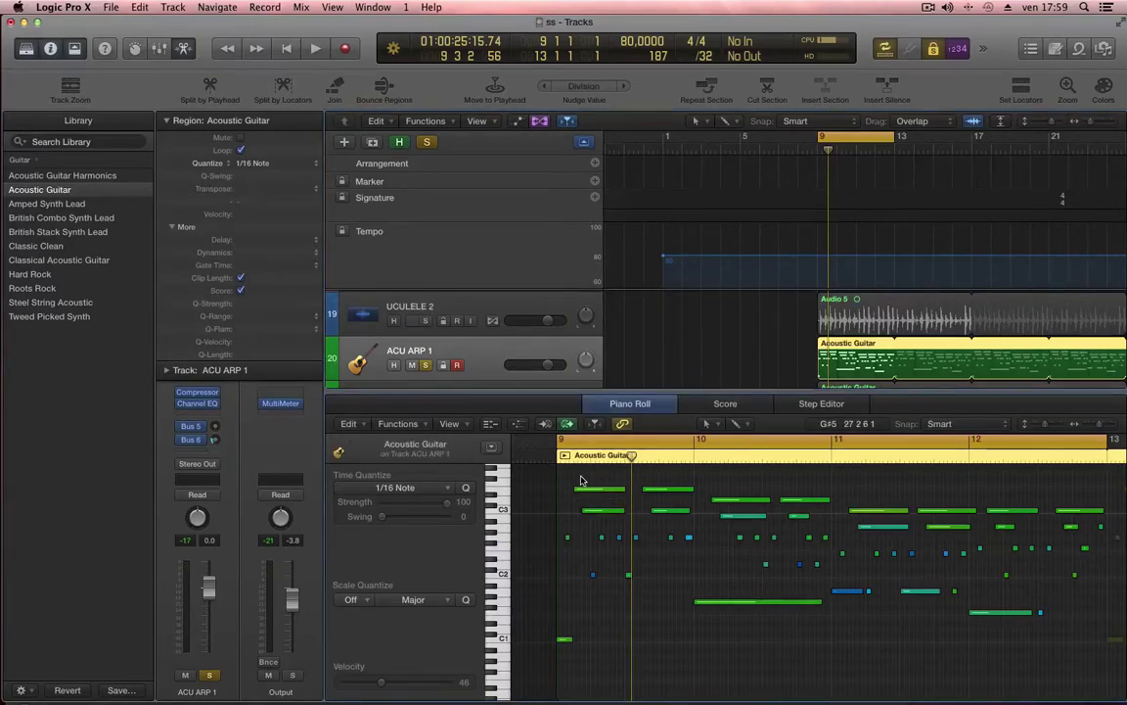
pyautogui.click(595, 492)
pyautogui.moveTo(596, 492); pyautogui.dragTo(617, 525)
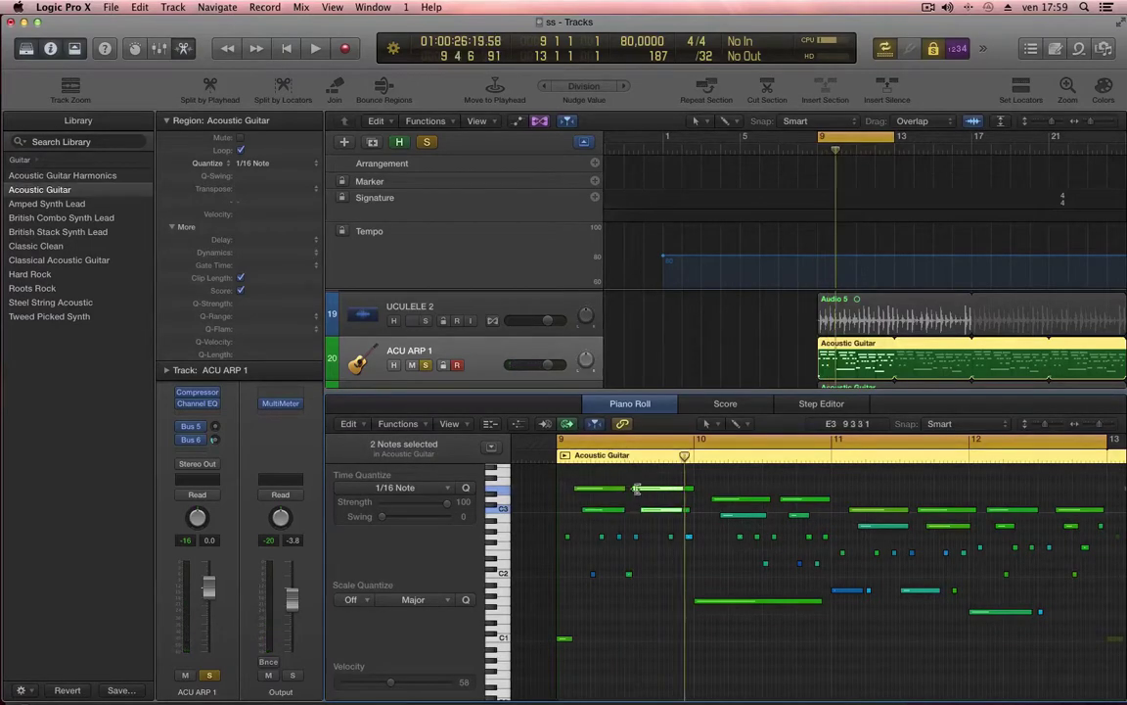
pyautogui.click(644, 490)
pyautogui.press('super+z')
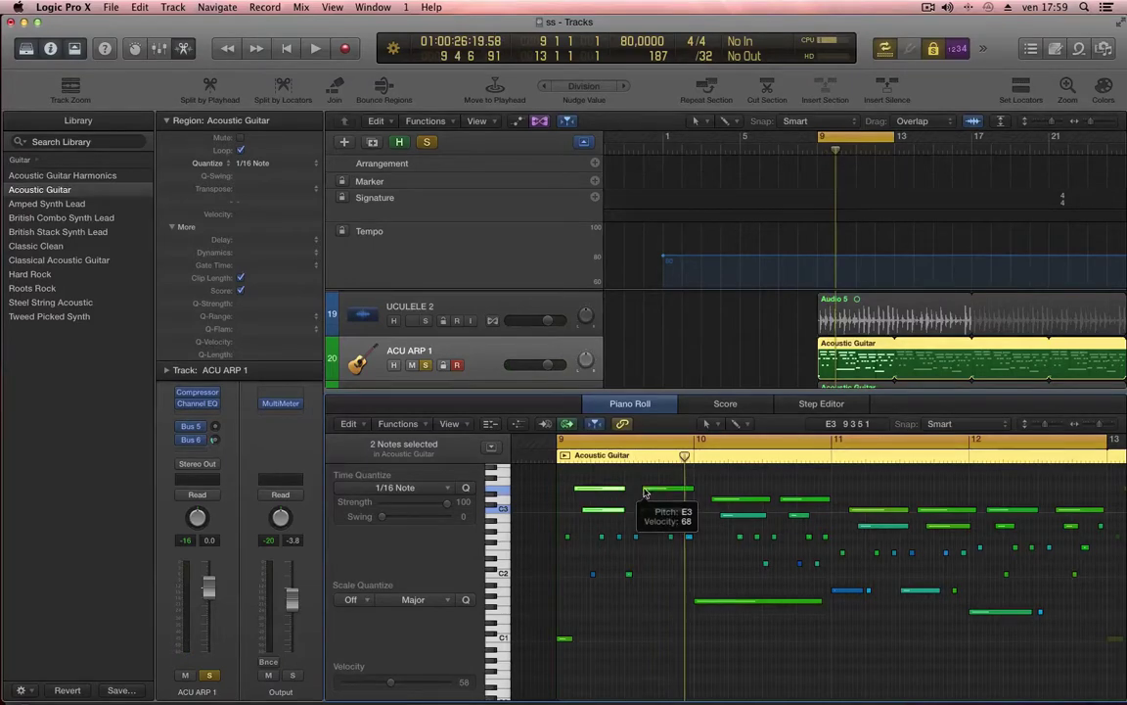
# - Try adjusting the end of the second E3 note in bar 9, and undo the change
pyautogui.click(659, 481)
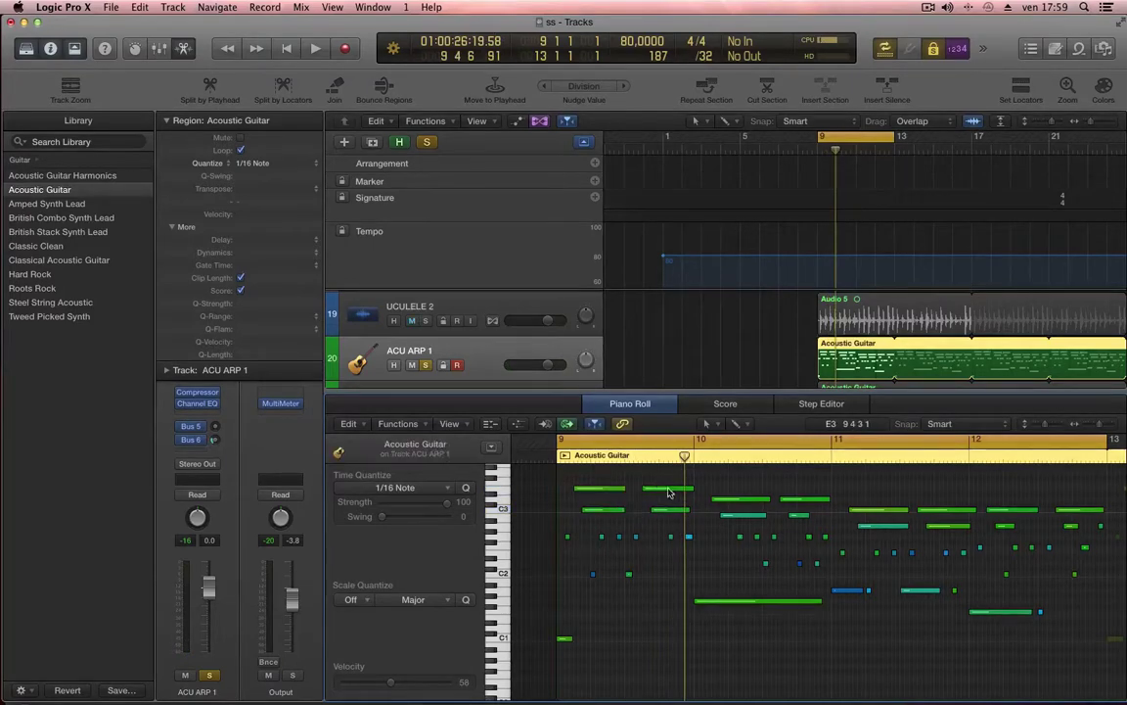
pyautogui.moveTo(691, 488)
pyautogui.mouseDown()
pyautogui.moveTo(652, 489)
pyautogui.moveTo(743, 490)
pyautogui.moveTo(722, 433)
pyautogui.moveTo(691, 497)
pyautogui.mouseUp()
pyautogui.press('super+z')
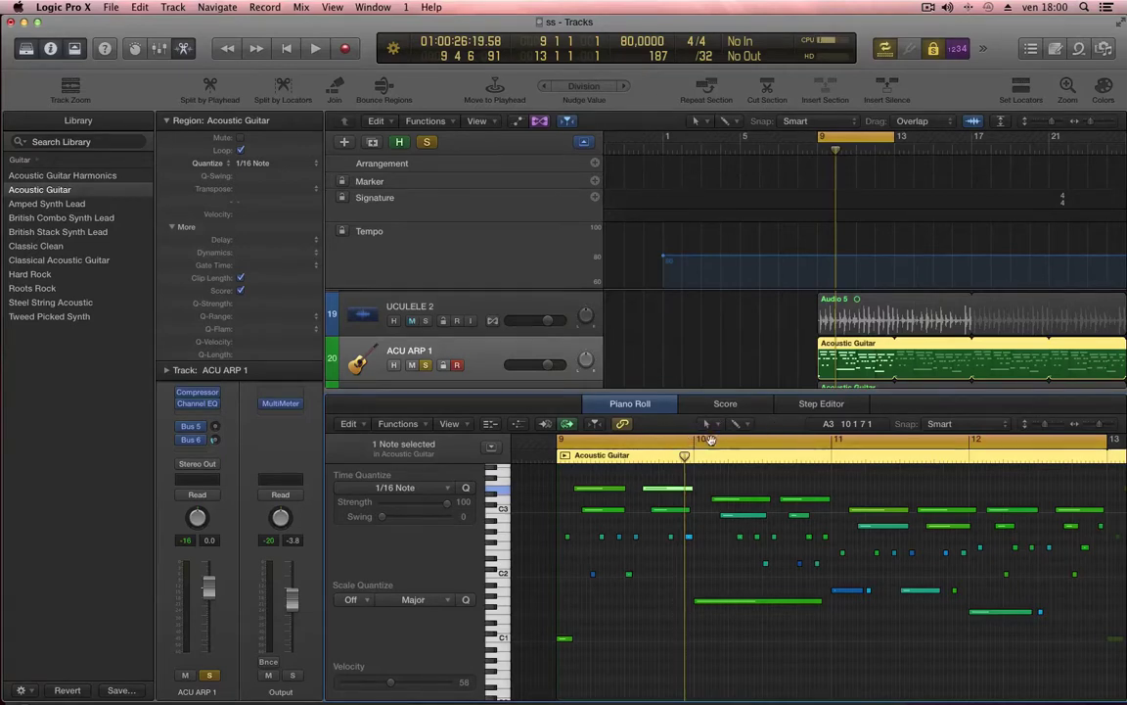
# - Draw three notes with the Pencil tool from late bar 9 into bar 10, one above, one on and one below C2
pyautogui.click(737, 425)
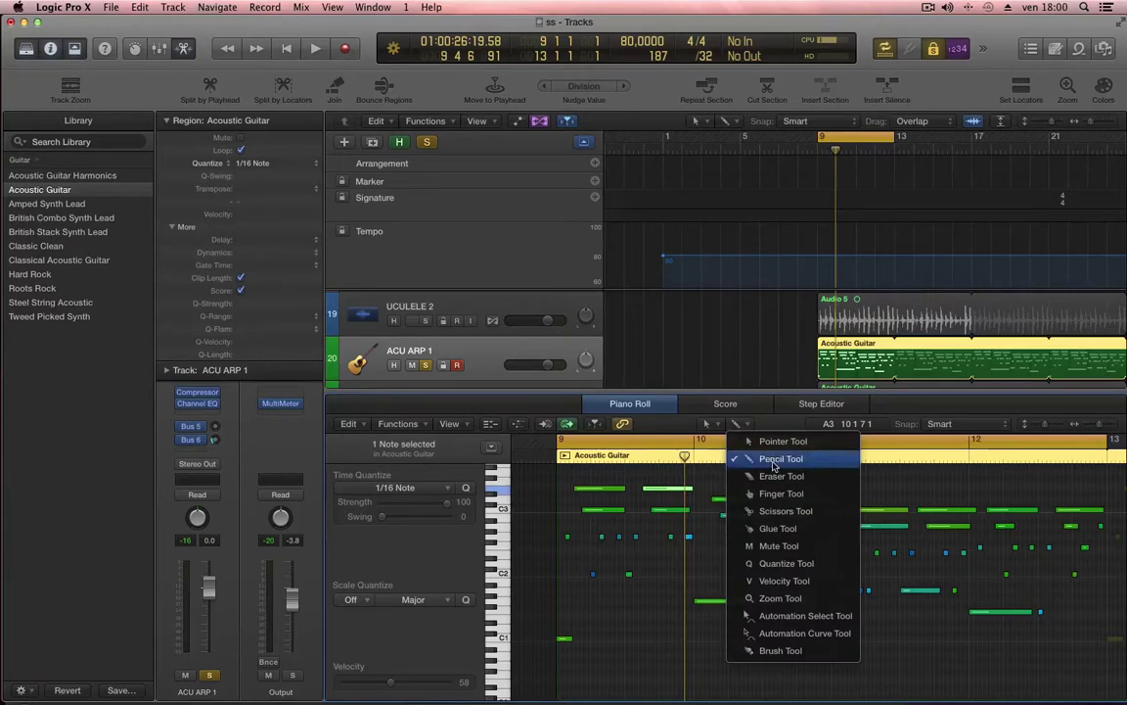
pyautogui.click(775, 458)
pyautogui.click(663, 558)
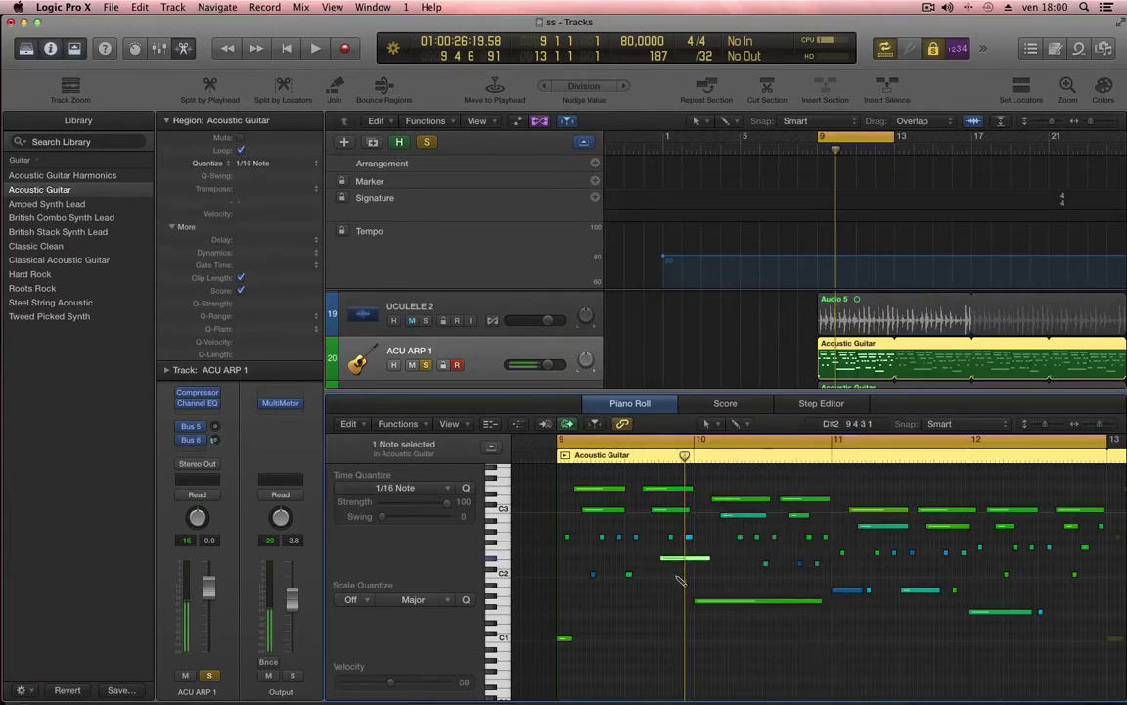
pyautogui.click(697, 573)
pyautogui.click(757, 590)
# - Erase the three newly drawn notes around C2 with the Eraser tool
pyautogui.click(735, 424)
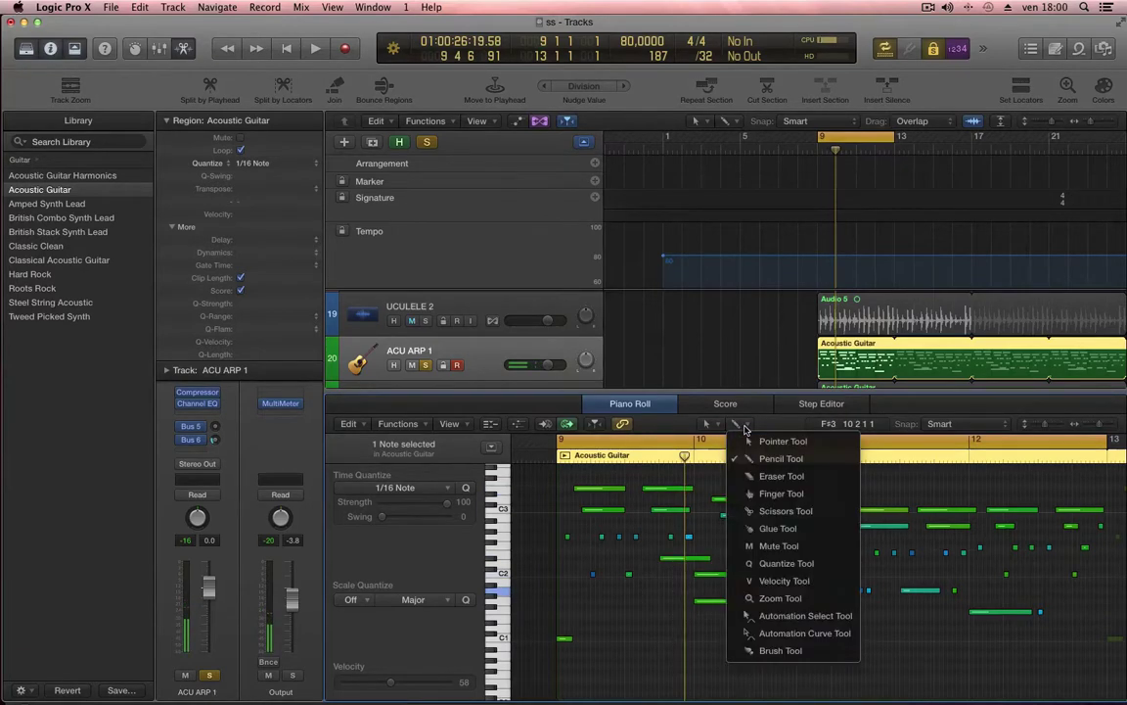
pyautogui.click(755, 473)
pyautogui.click(699, 558)
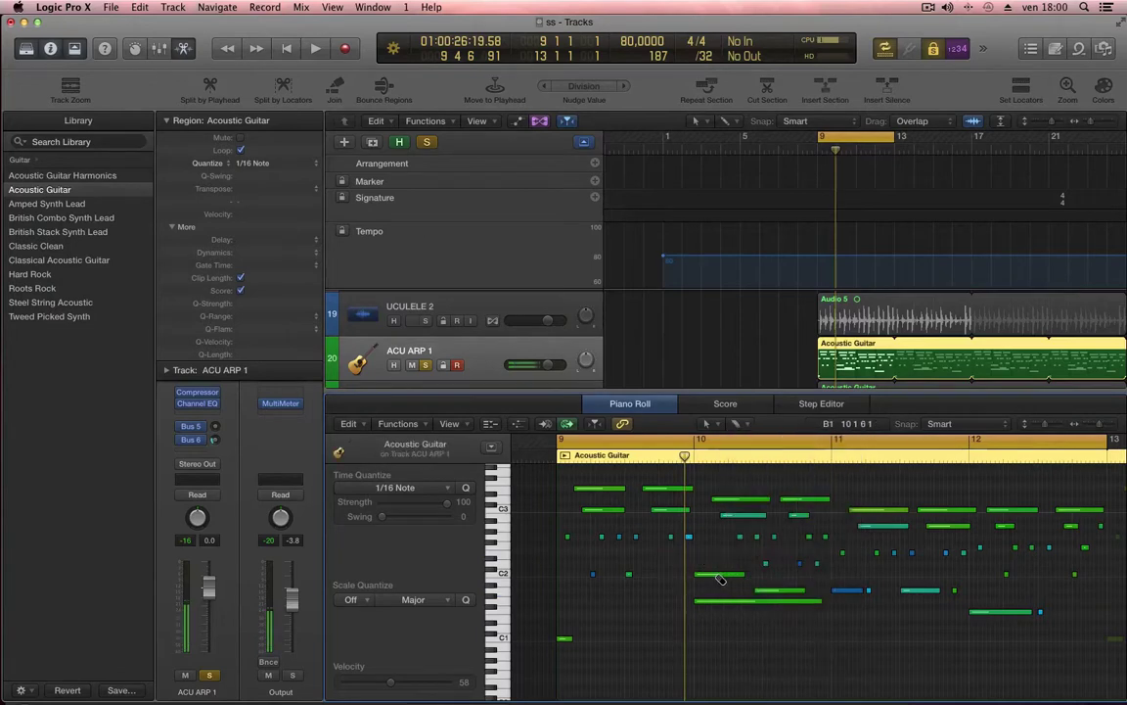
pyautogui.click(720, 574)
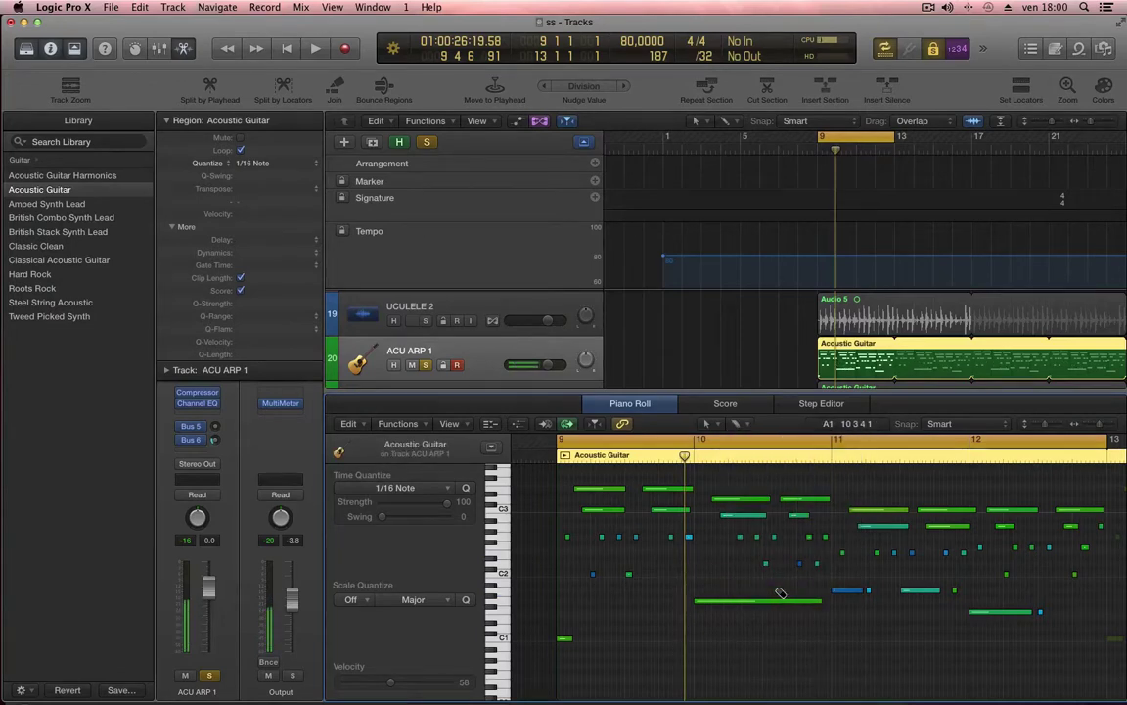
# - Try splitting the second E3 note of bar 9 with the Scissors tool
pyautogui.click(736, 424)
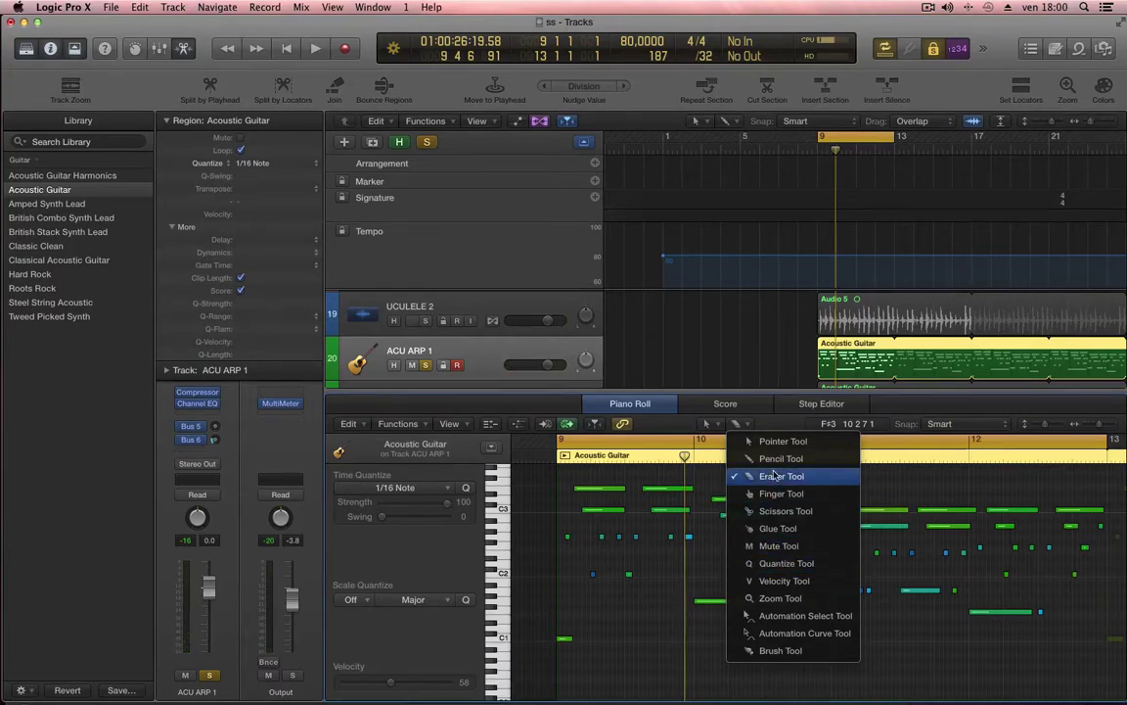
pyautogui.click(775, 512)
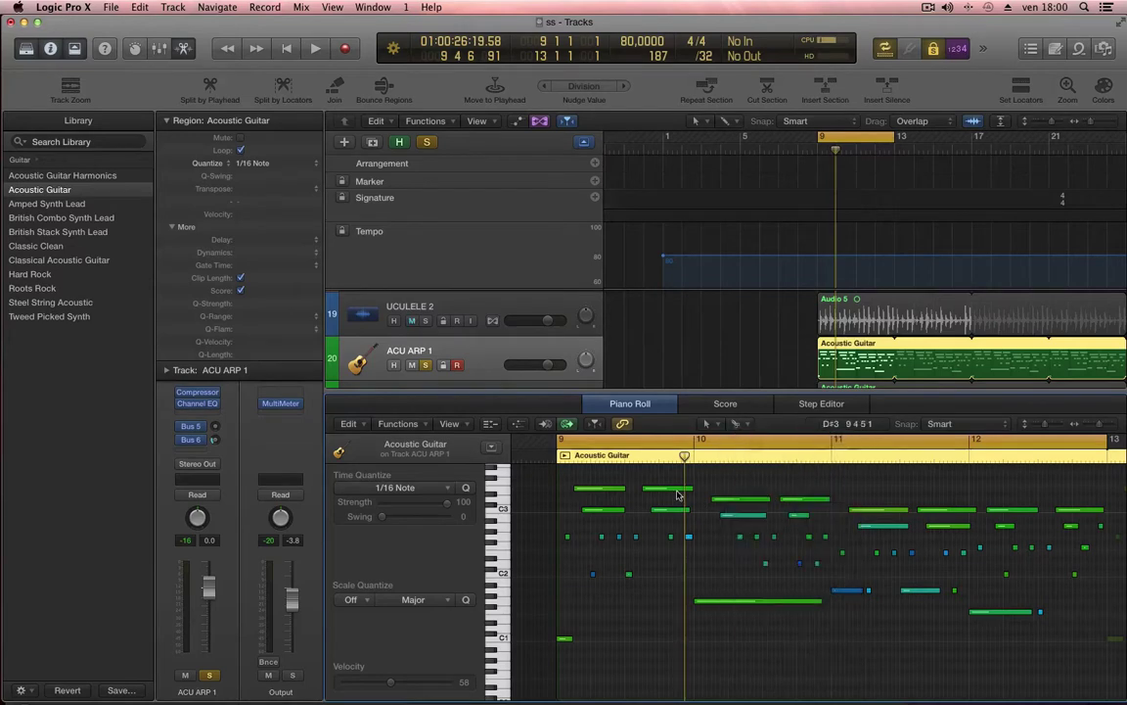
pyautogui.click(672, 488)
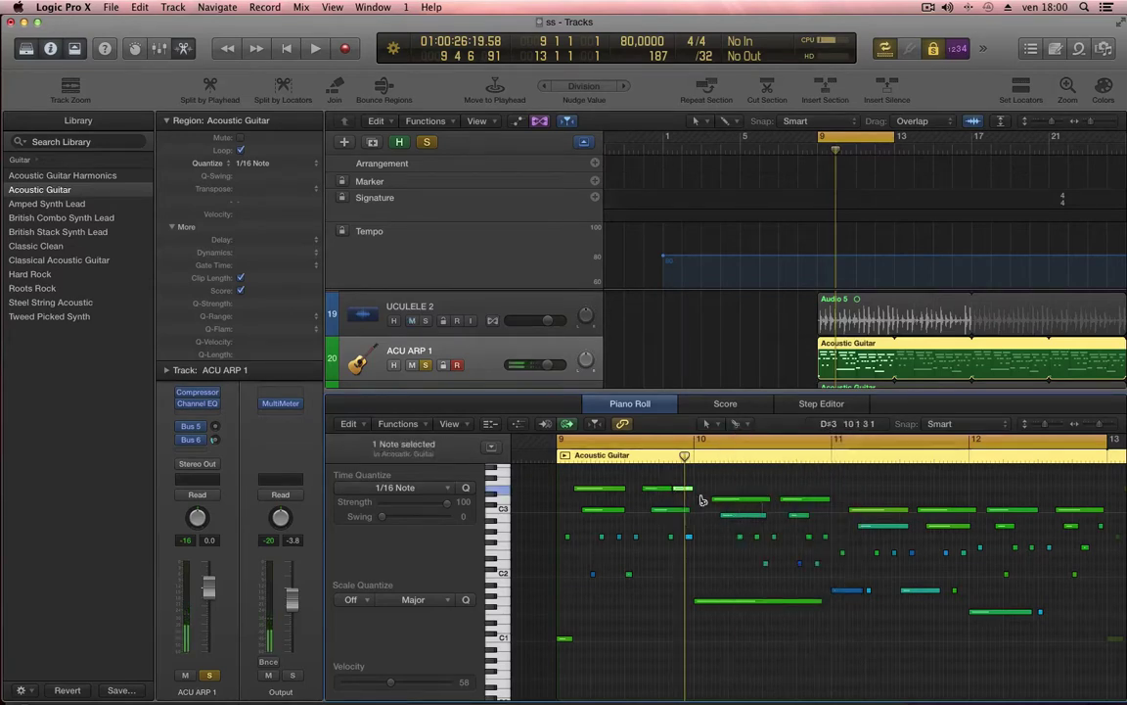
pyautogui.click(743, 427)
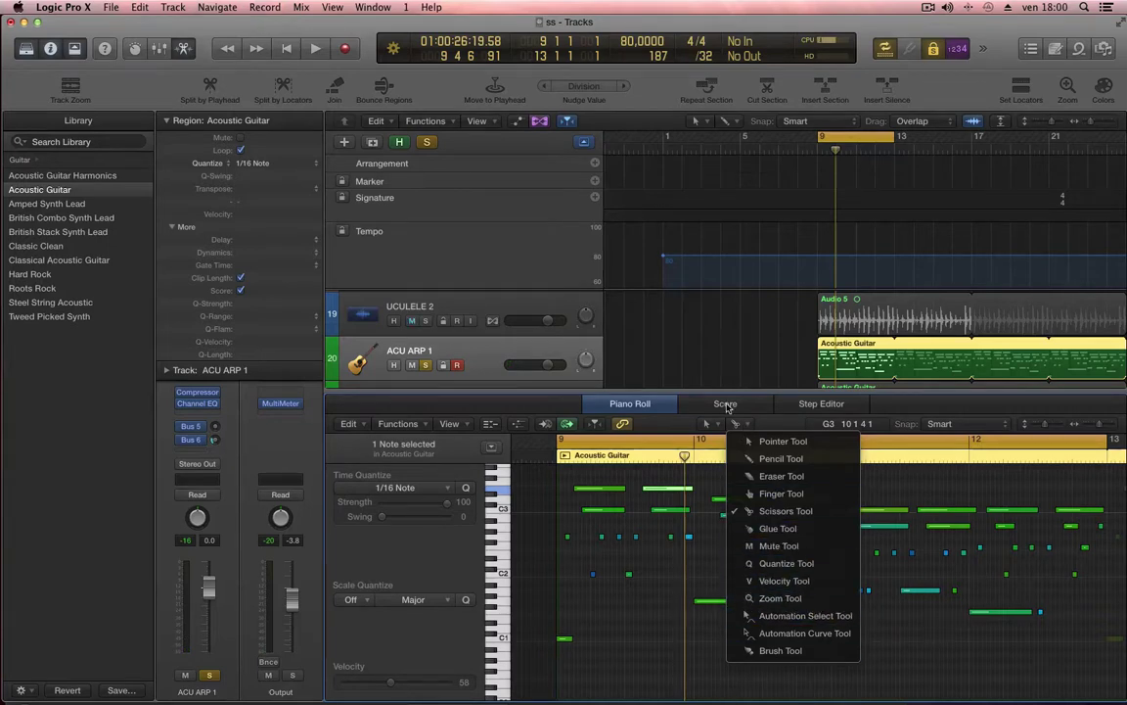
pyautogui.click(695, 421)
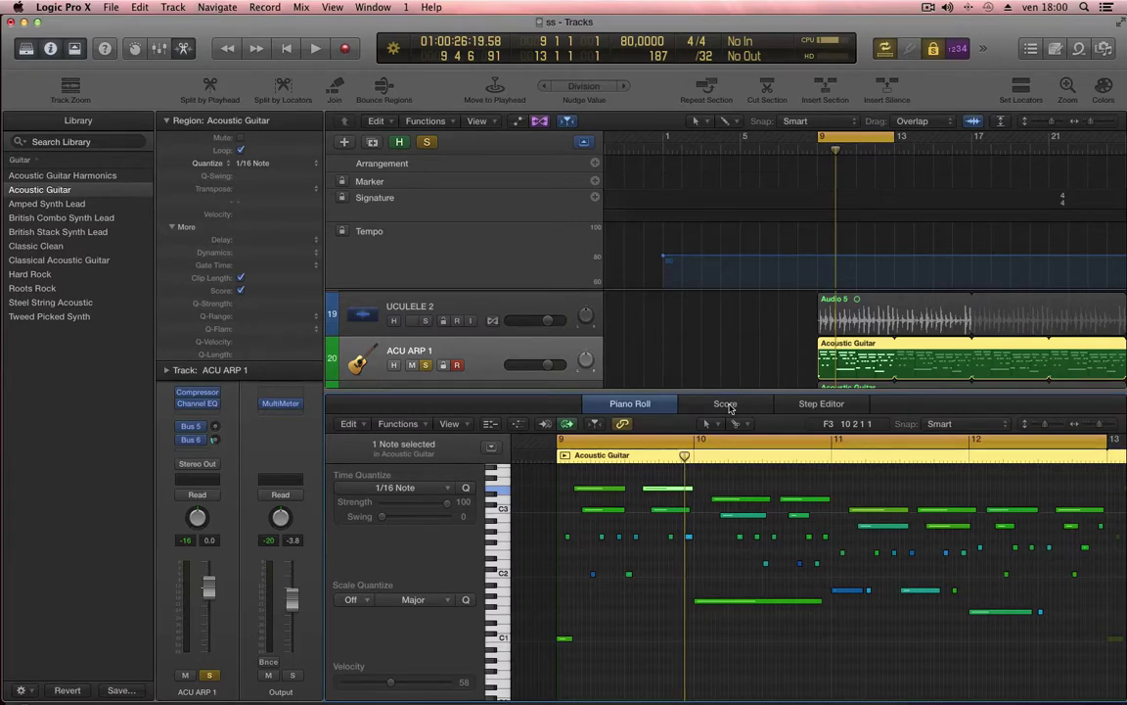
pyautogui.click(729, 475)
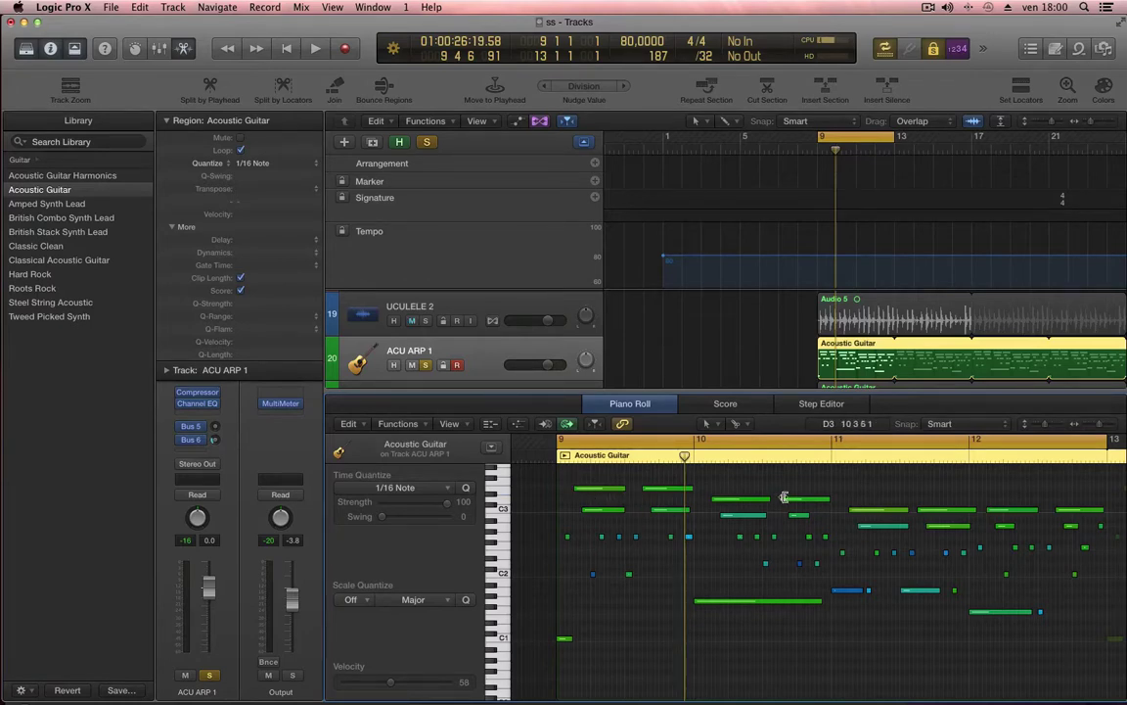
# - Zoom the Piano Roll horizontally in around bar 10 and back out, and close the editor
pyautogui.press('super+Right')
pyautogui.press('super+Right')
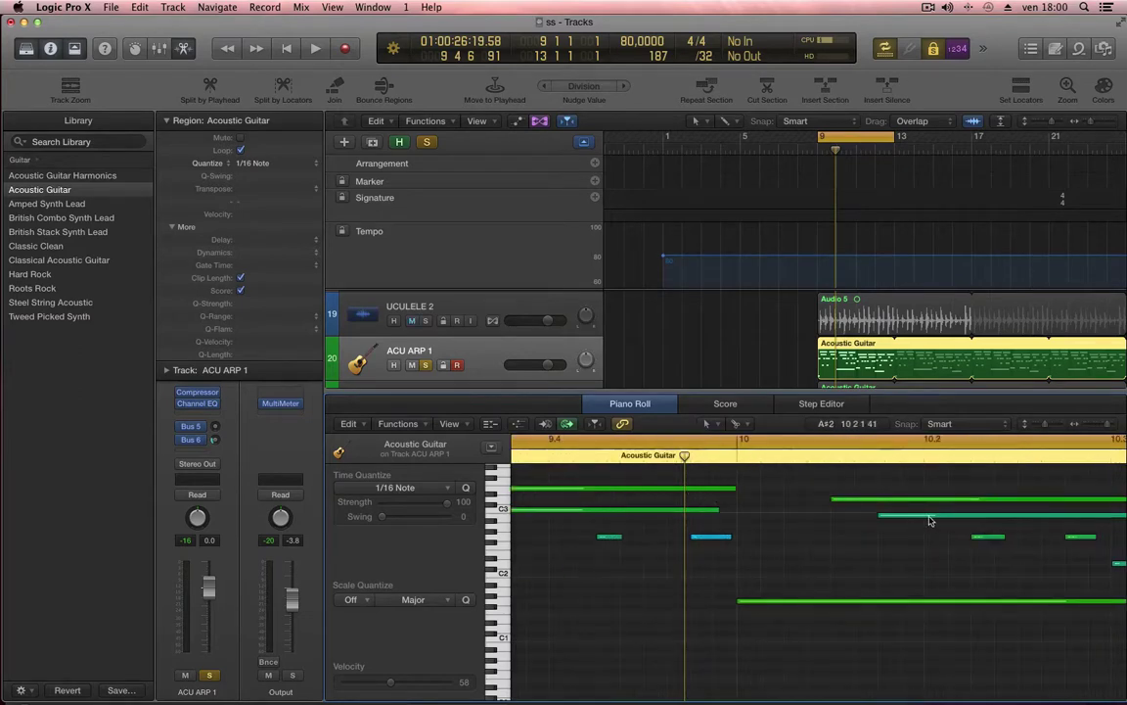
pyautogui.press('super+Left')
pyautogui.press('super+Left')
pyautogui.press('super+Left')
pyautogui.press('super+Left')
pyautogui.press('p')
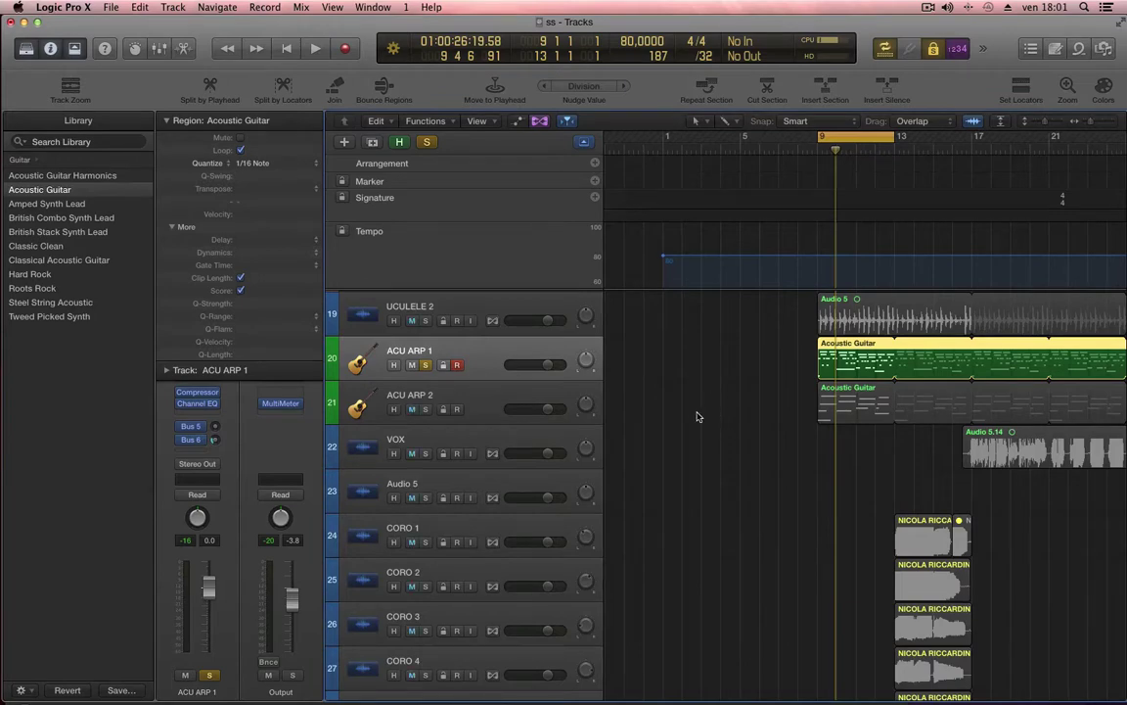
# - Create one new software instrument track with output 1 + 2 below ACU ARP 1
pyautogui.press('alt+super+n')
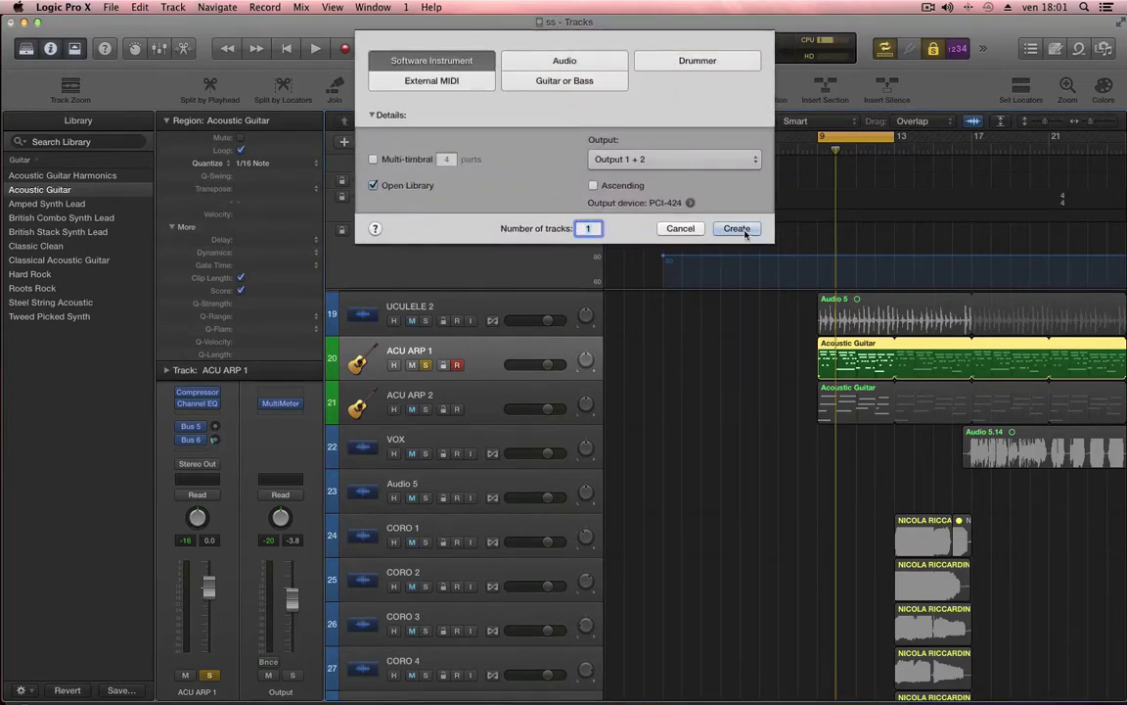
pyautogui.click(736, 228)
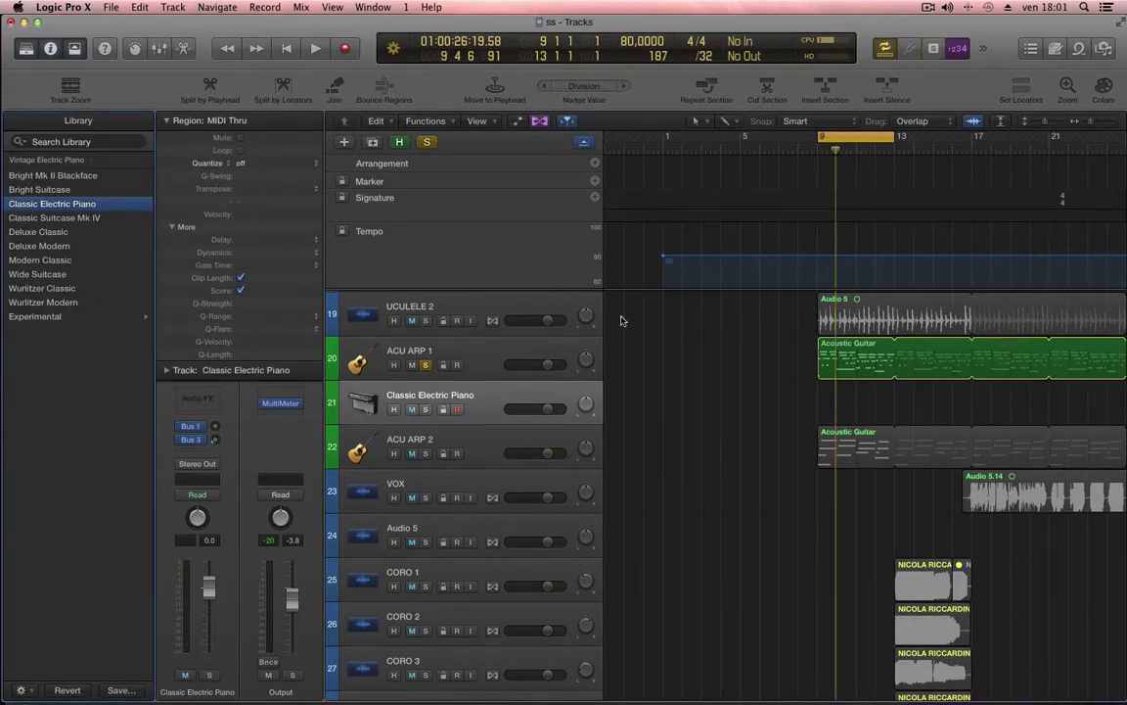
# - Record an electric piano part from bar 9 to bar 13 on the Classic Electric Piano track, with ACU ARP 1 unsoloed and cycle off
pyautogui.click(425, 365)
pyautogui.press('space')
pyautogui.press('c')
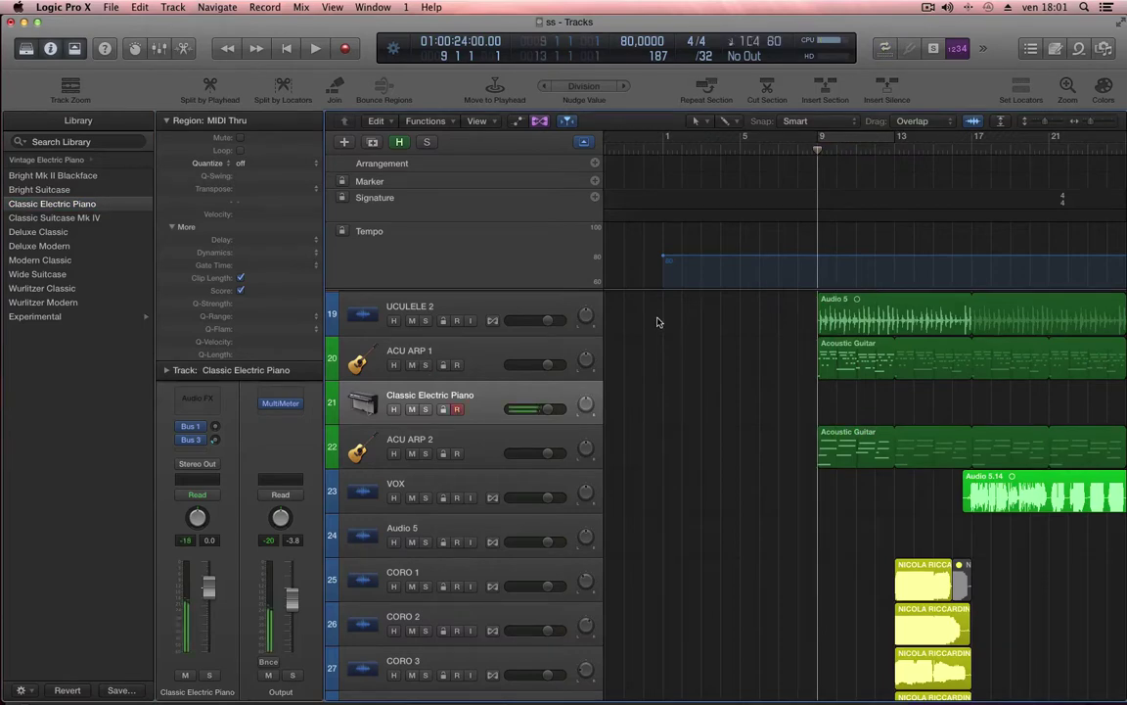
pyautogui.press('r')
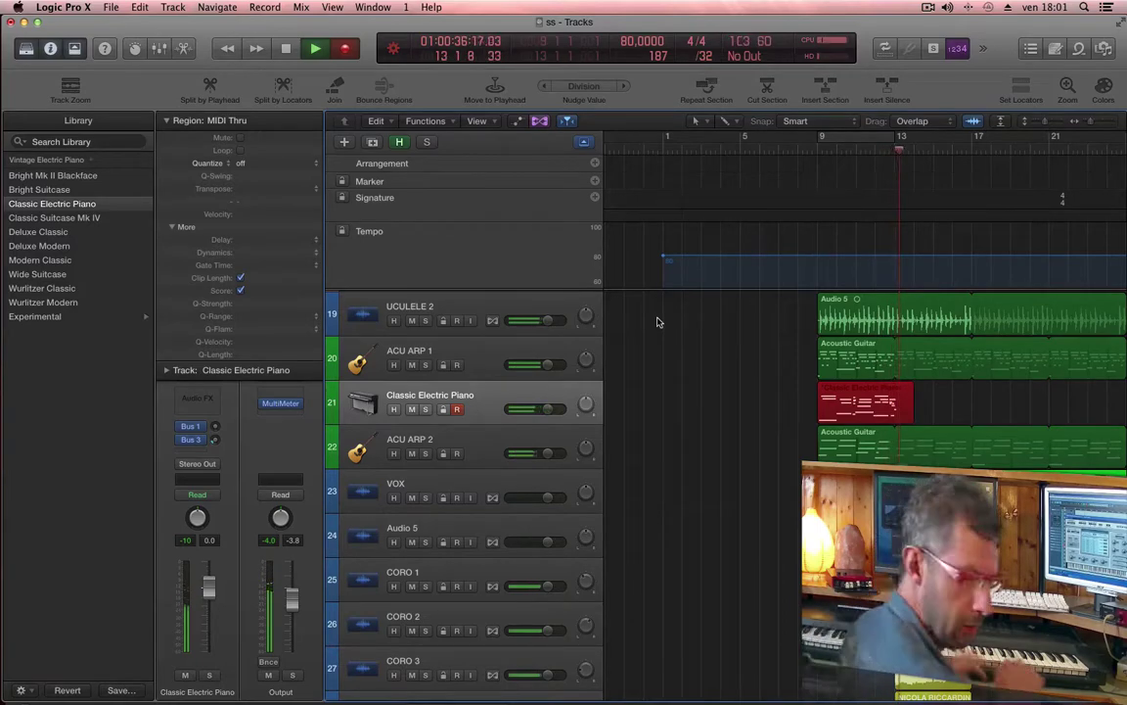
pyautogui.press('space')
pyautogui.click(938, 408)
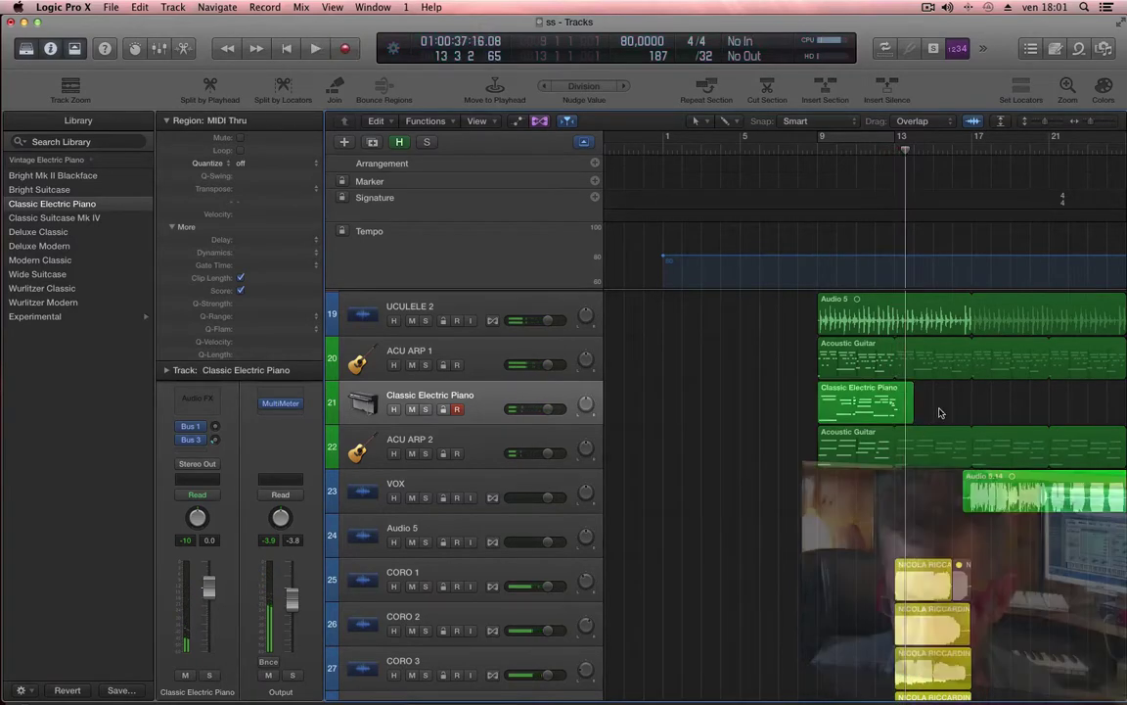
# - Turn cycle on for bars 9 to 13 and open the recorded Classic Electric Piano region in the Piano Roll around bars 11 and 12
pyautogui.click(857, 407)
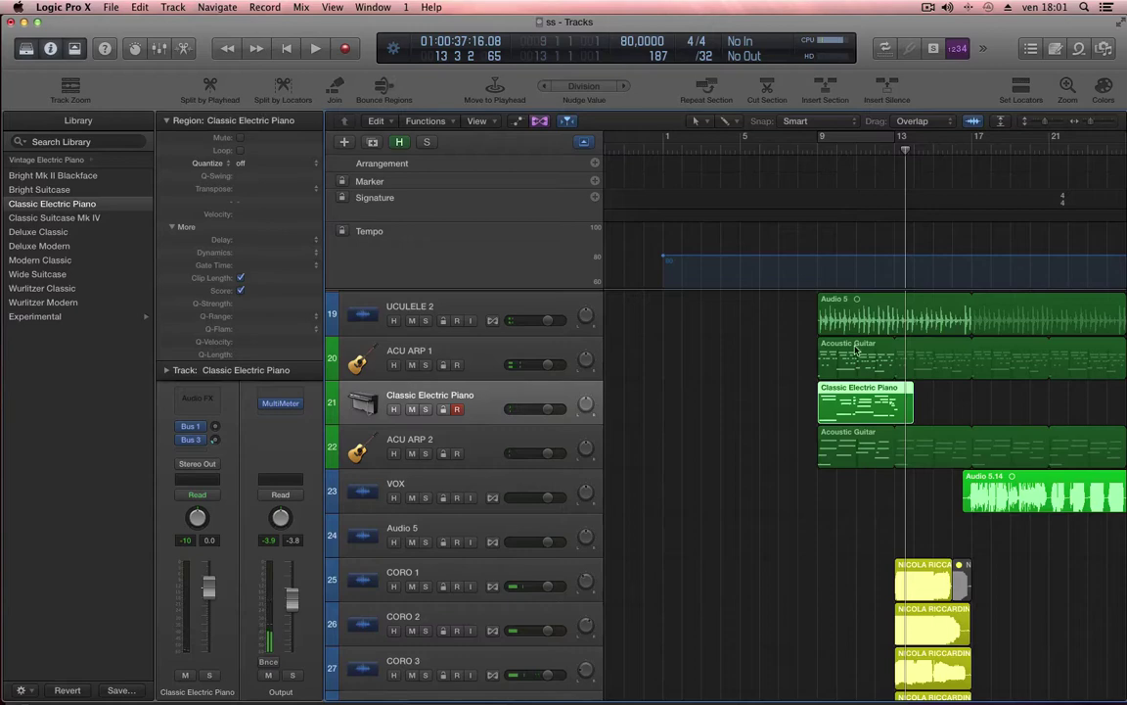
pyautogui.click(828, 138)
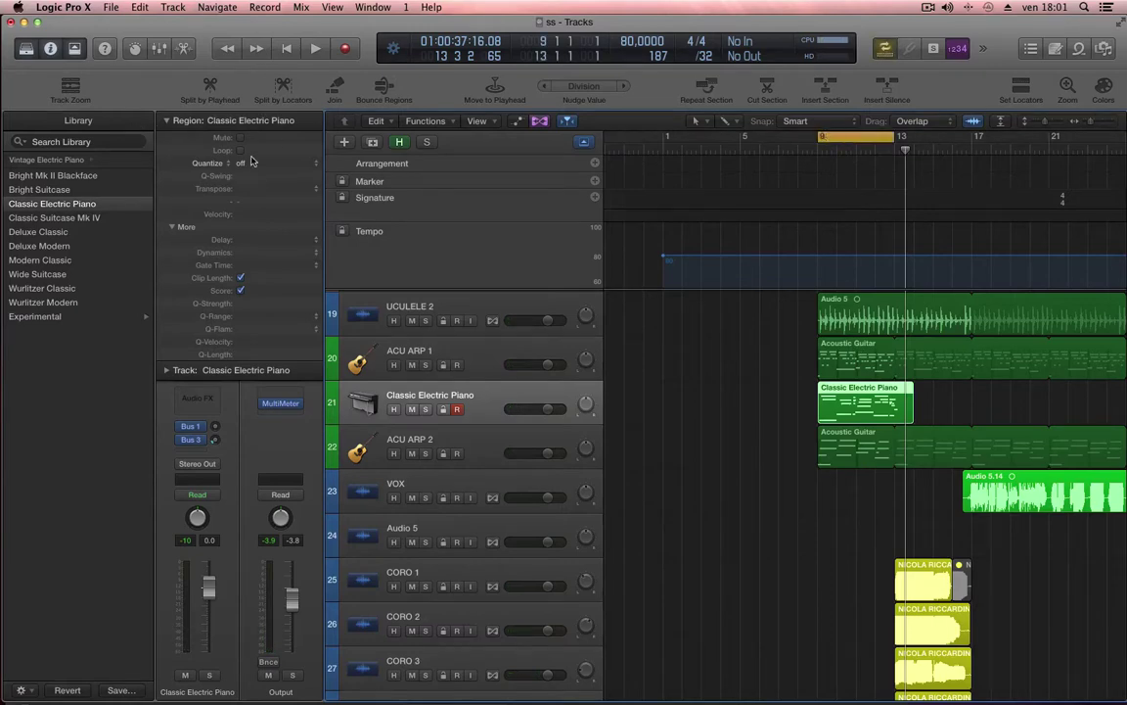
pyautogui.doubleClick(858, 408)
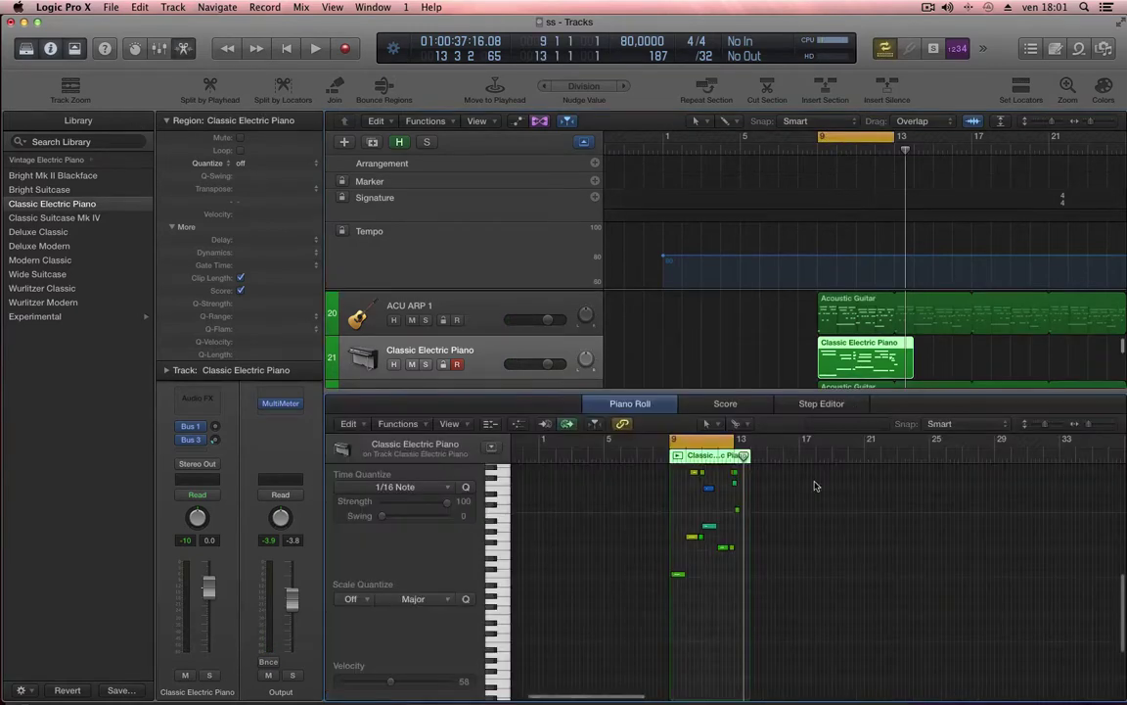
pyautogui.scroll(5, 702, 516)
pyautogui.hscroll(-3, 706, 519)
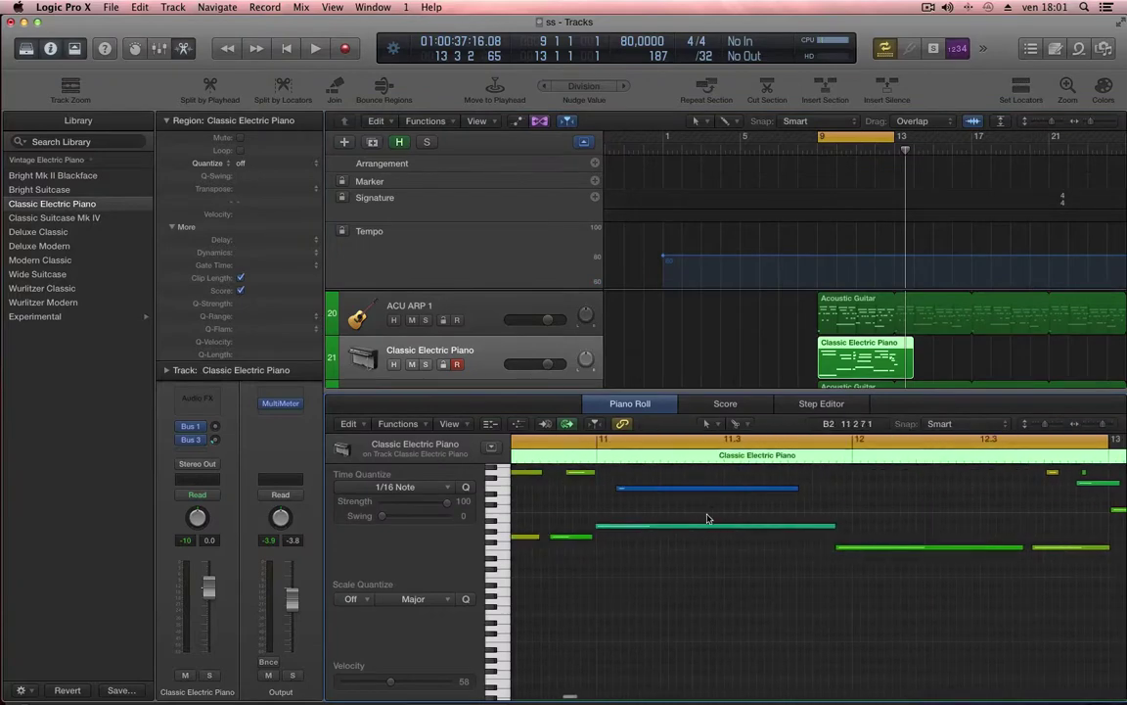
pyautogui.scroll(5, 707, 519)
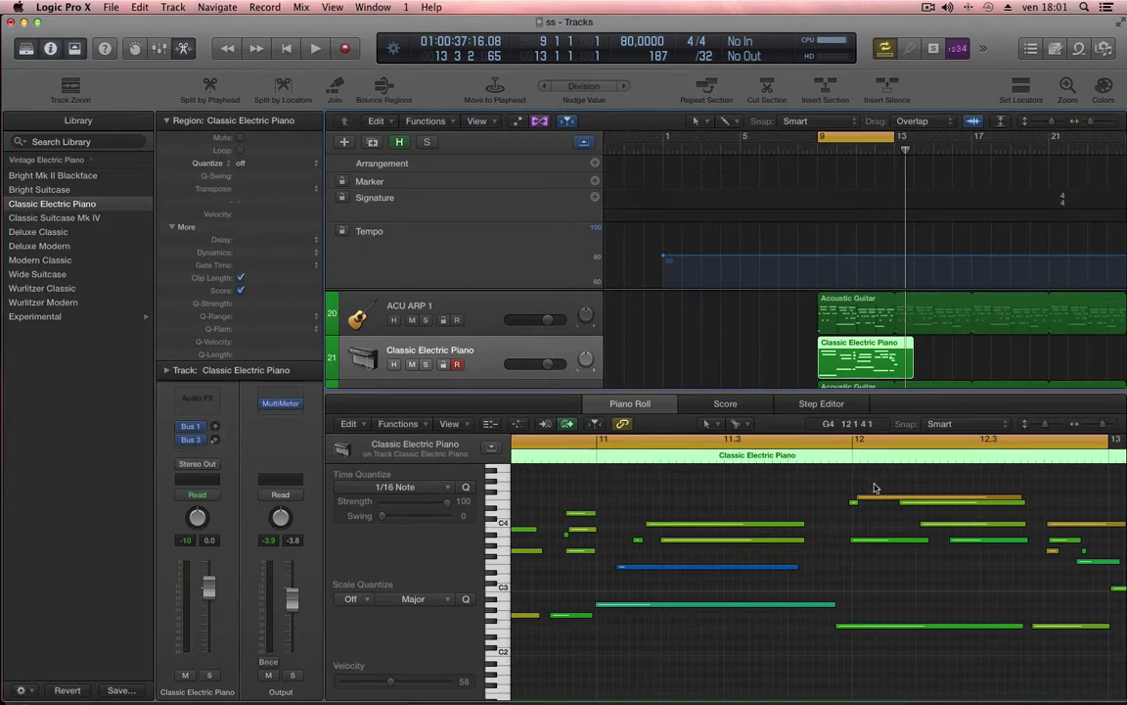
# - Quantize the two upper notes at the start of bar 12 to 1/16 Note with strength 100 and swing 7
pyautogui.moveTo(875, 485); pyautogui.dragTo(875, 565)
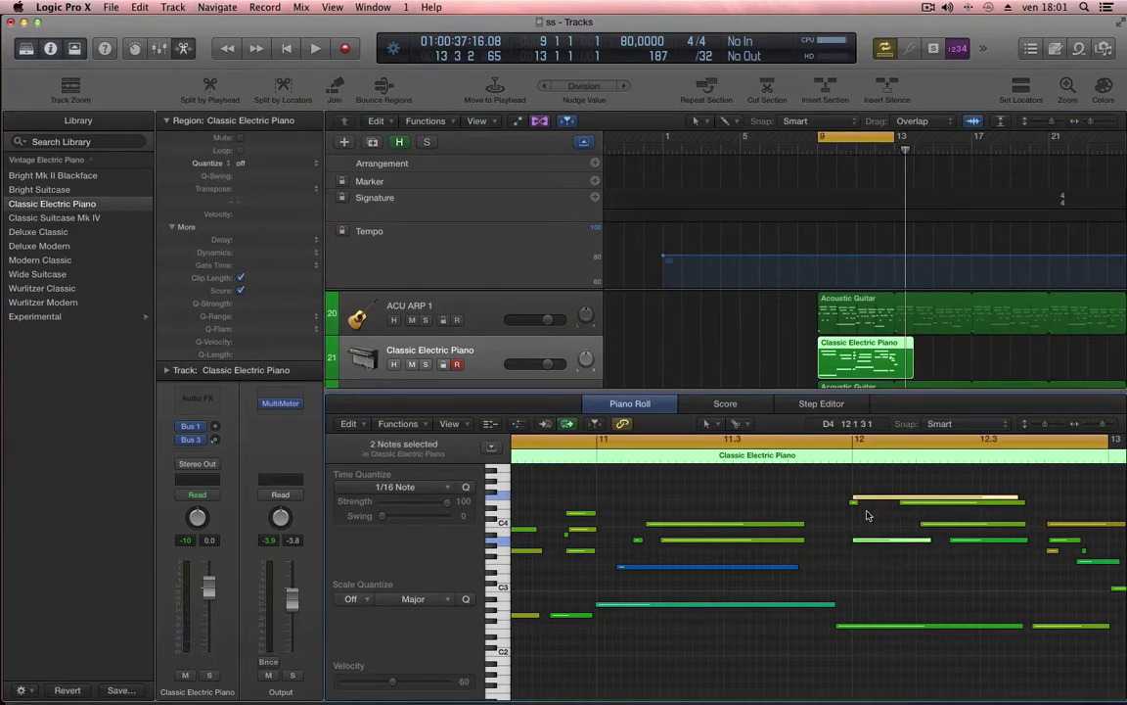
pyautogui.click(399, 485)
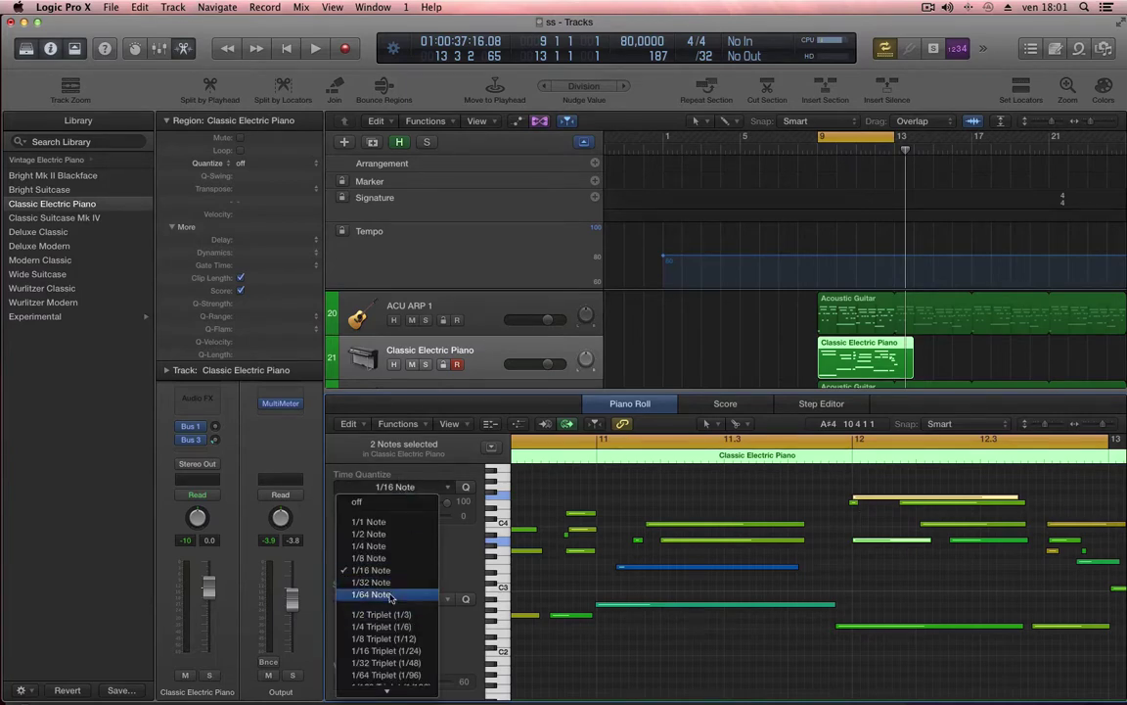
pyautogui.click(854, 578)
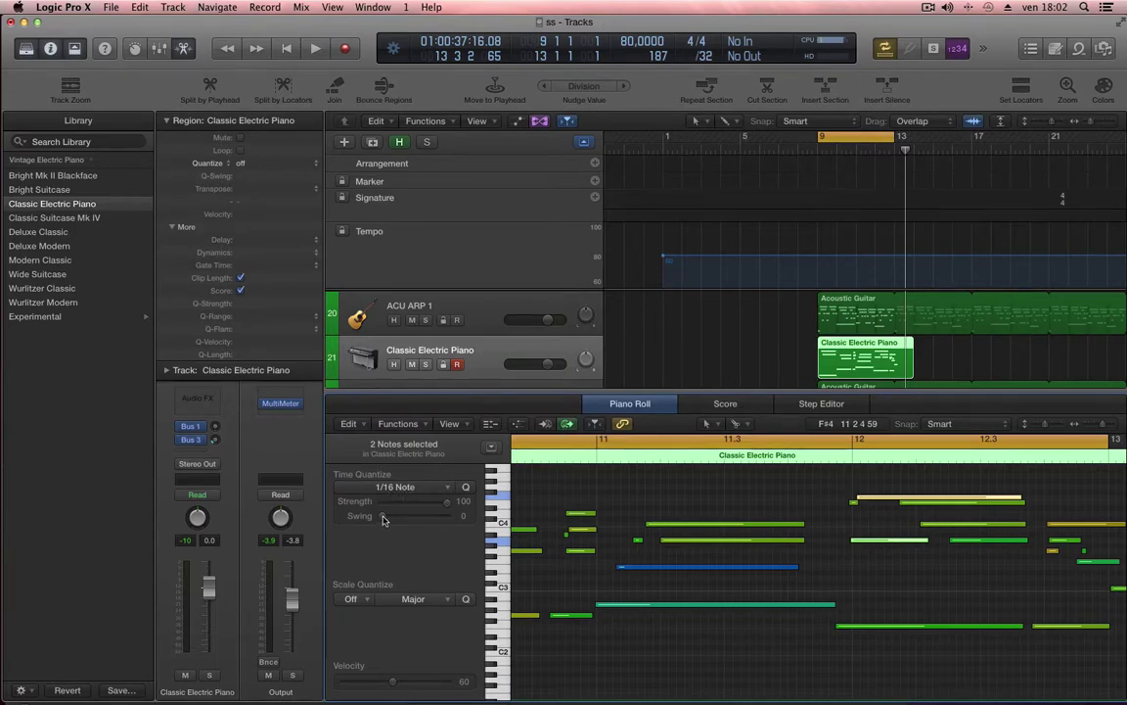
pyautogui.moveTo(383, 519); pyautogui.dragTo(446, 499)
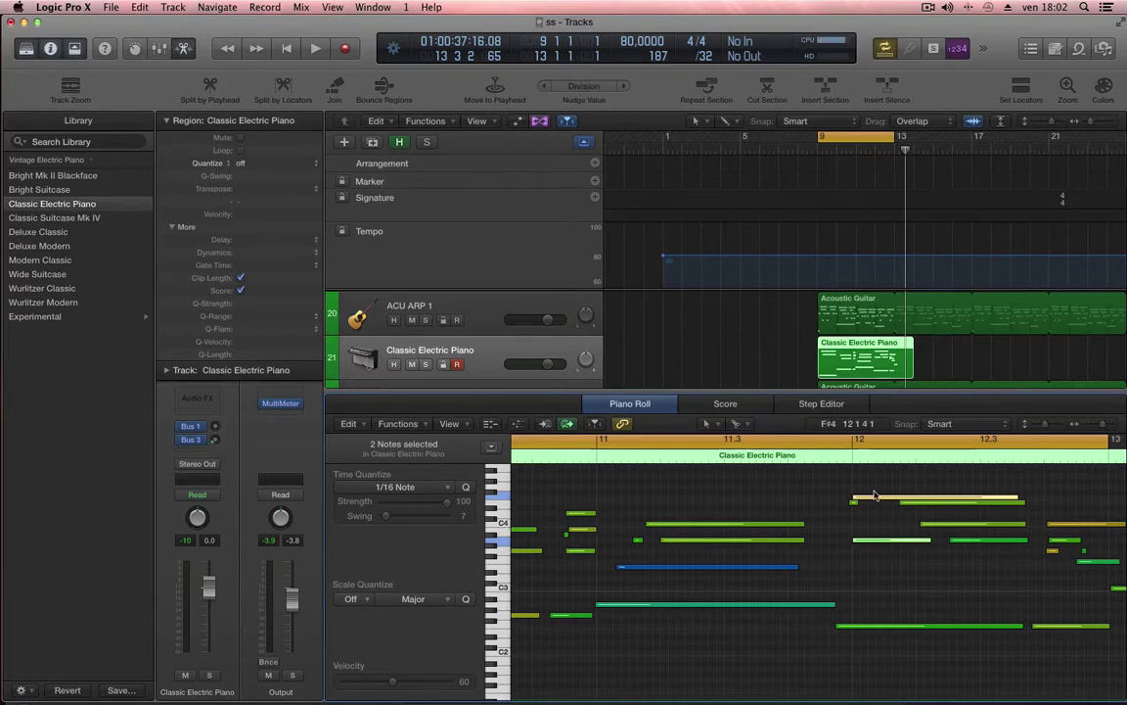
# - Quantize the three notes of the bar 9 chord to 1/16 Note and play them back
pyautogui.moveTo(685, 530)
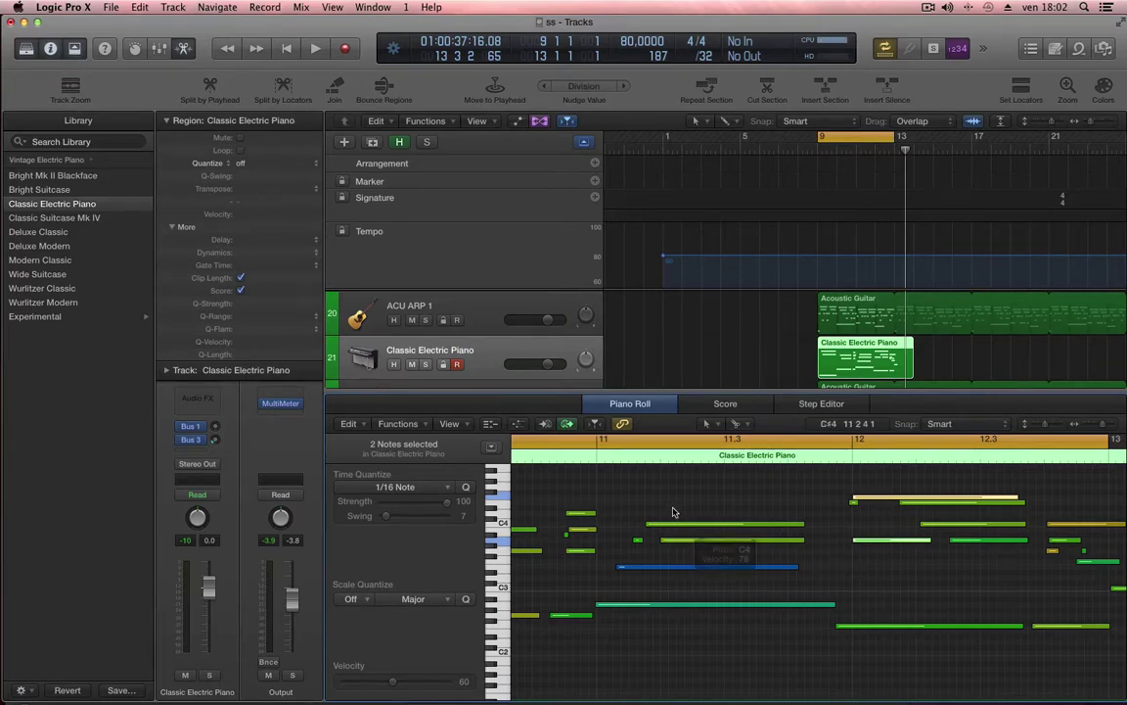
pyautogui.scroll(-3, 833, 594)
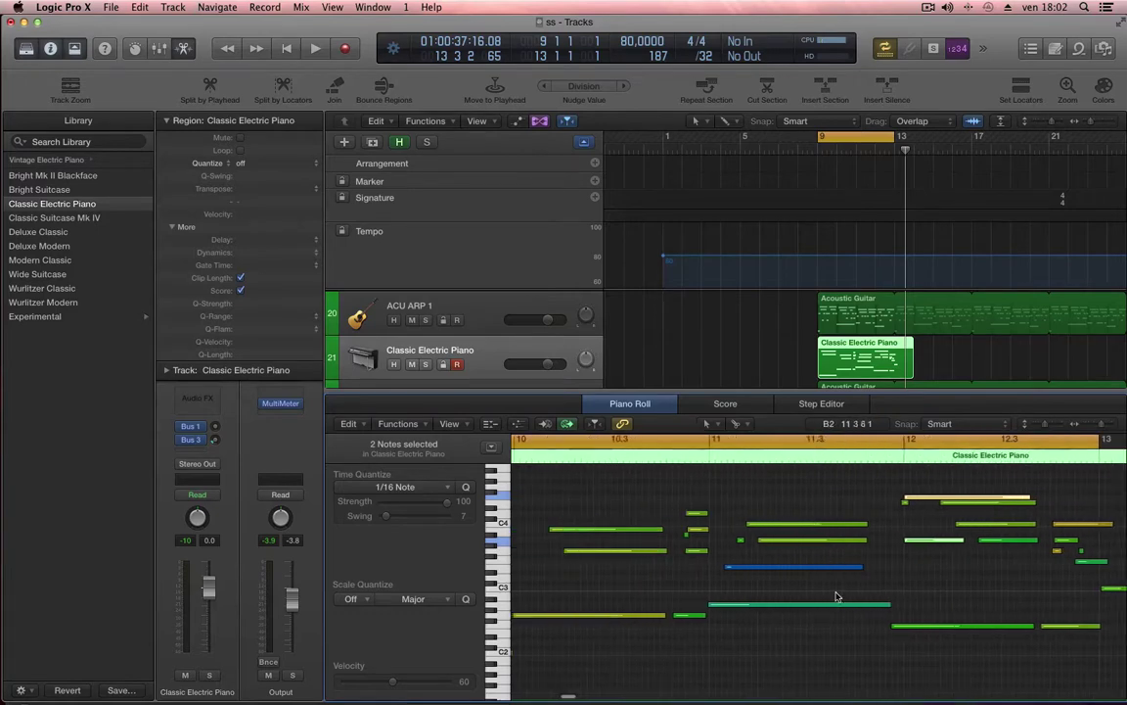
pyautogui.hscroll(-5, 594, 495)
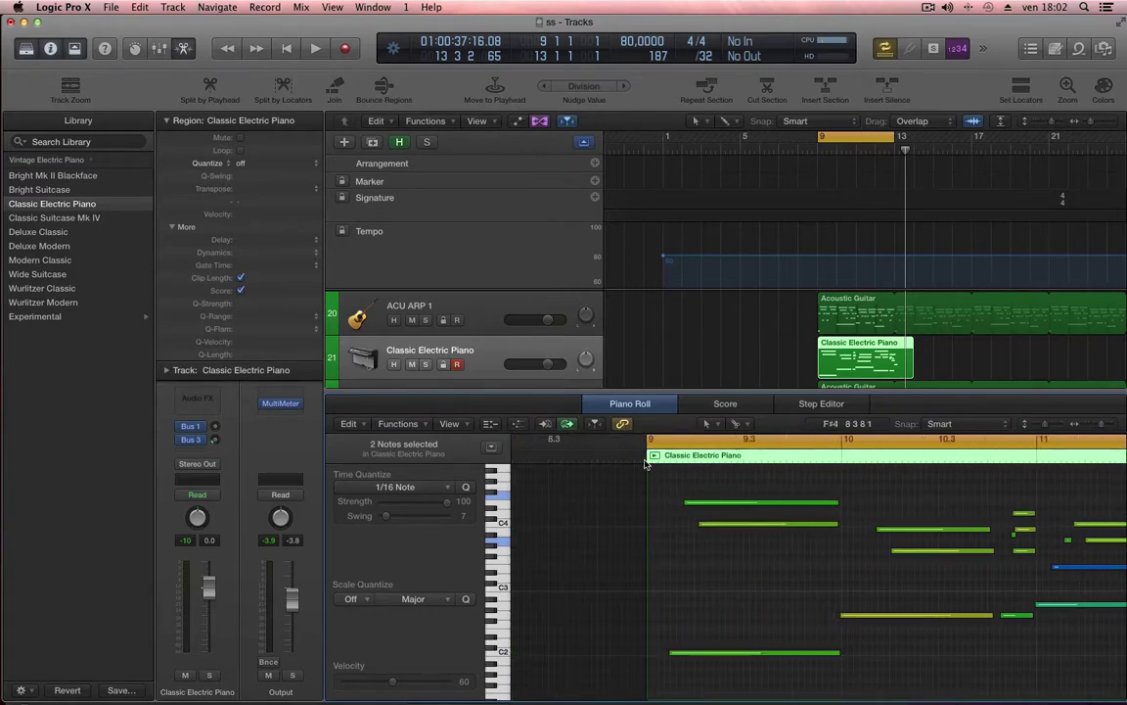
pyautogui.press('space')
pyautogui.press('space')
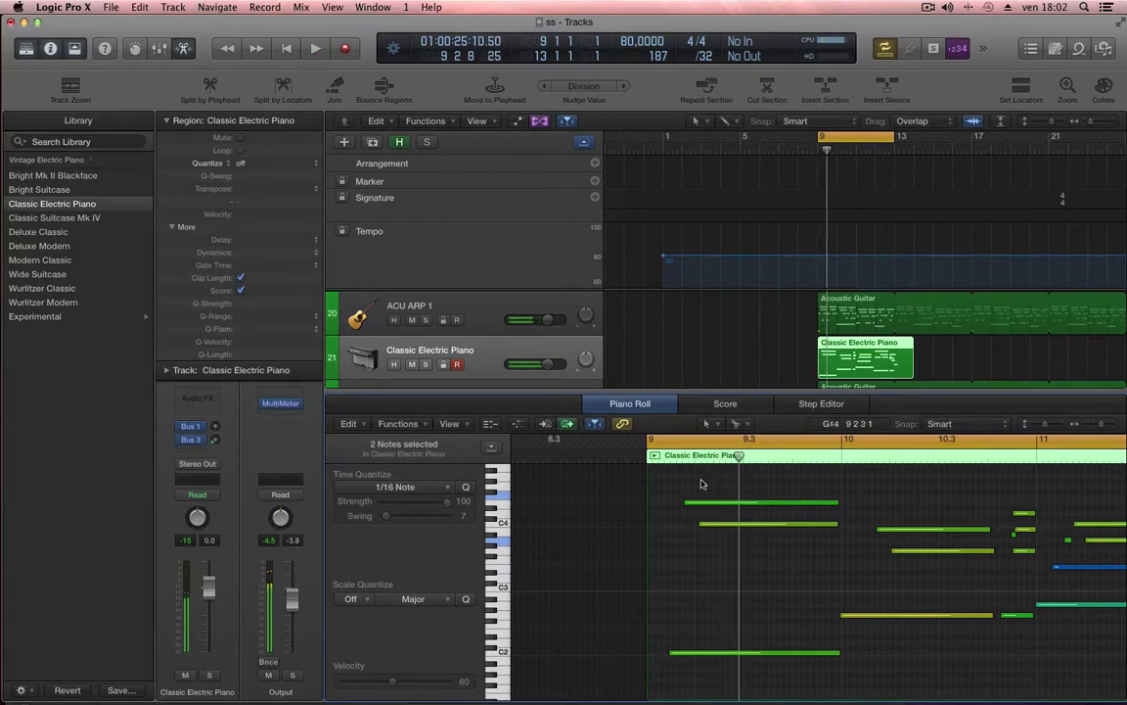
pyautogui.moveTo(700, 483); pyautogui.dragTo(734, 692)
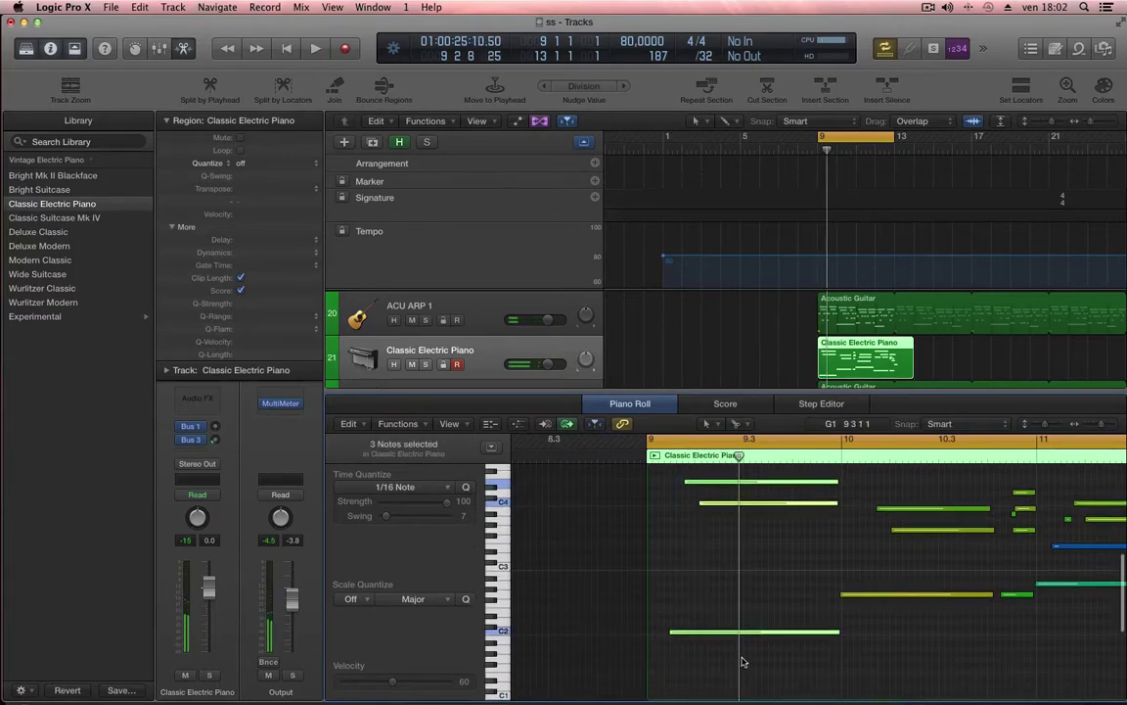
pyautogui.click(398, 424)
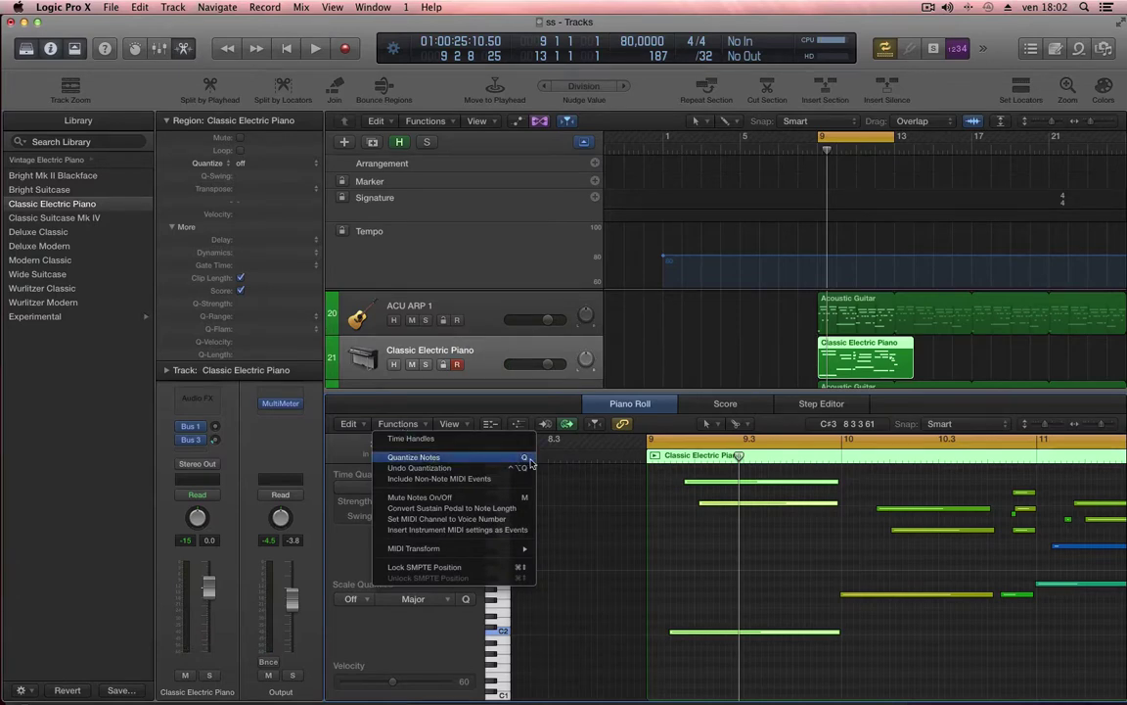
pyautogui.click(647, 521)
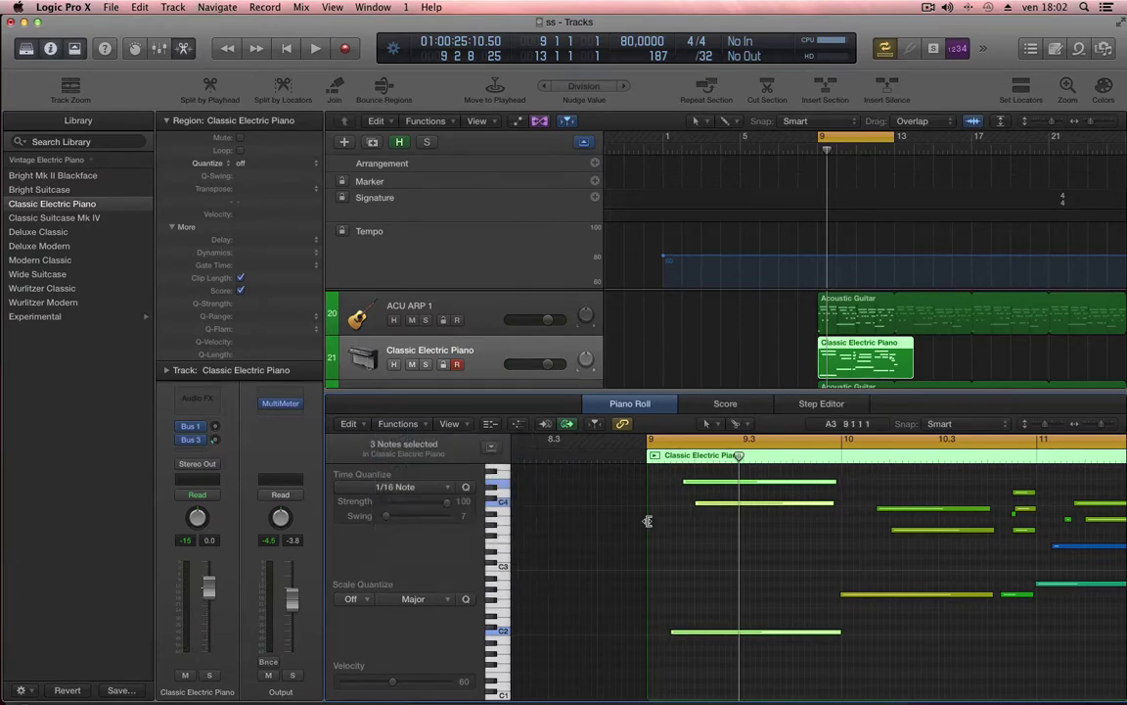
pyautogui.press('space')
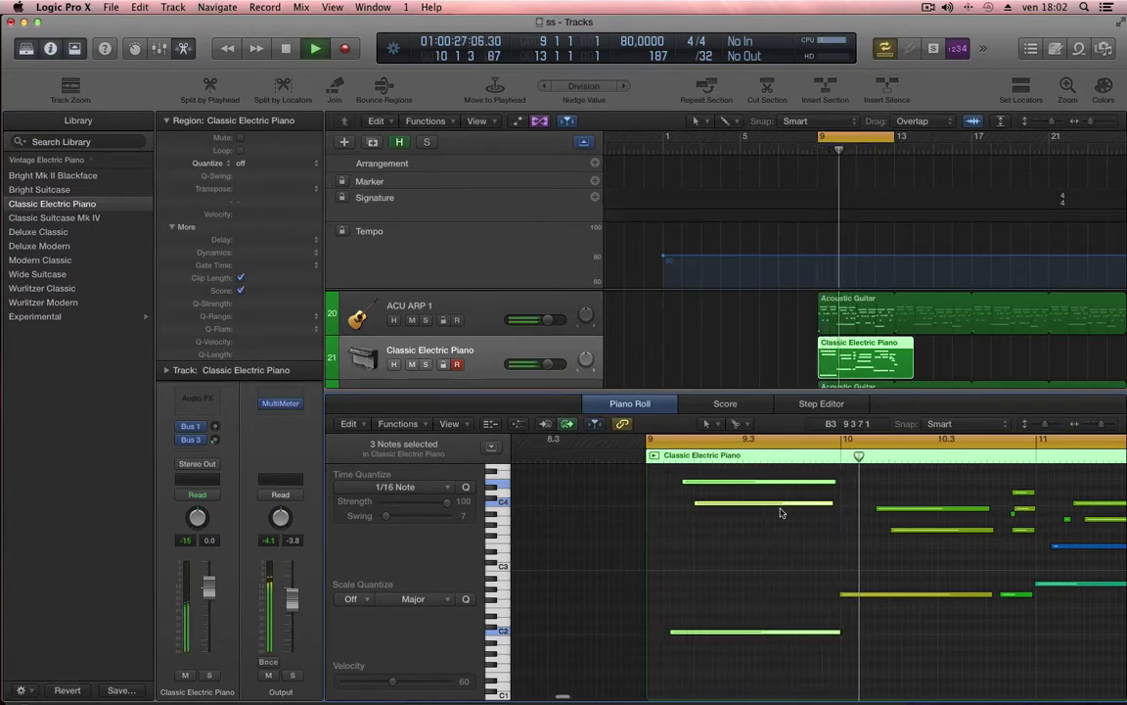
pyautogui.press('space')
pyautogui.moveTo(659, 492); pyautogui.dragTo(726, 658)
pyautogui.click(638, 573)
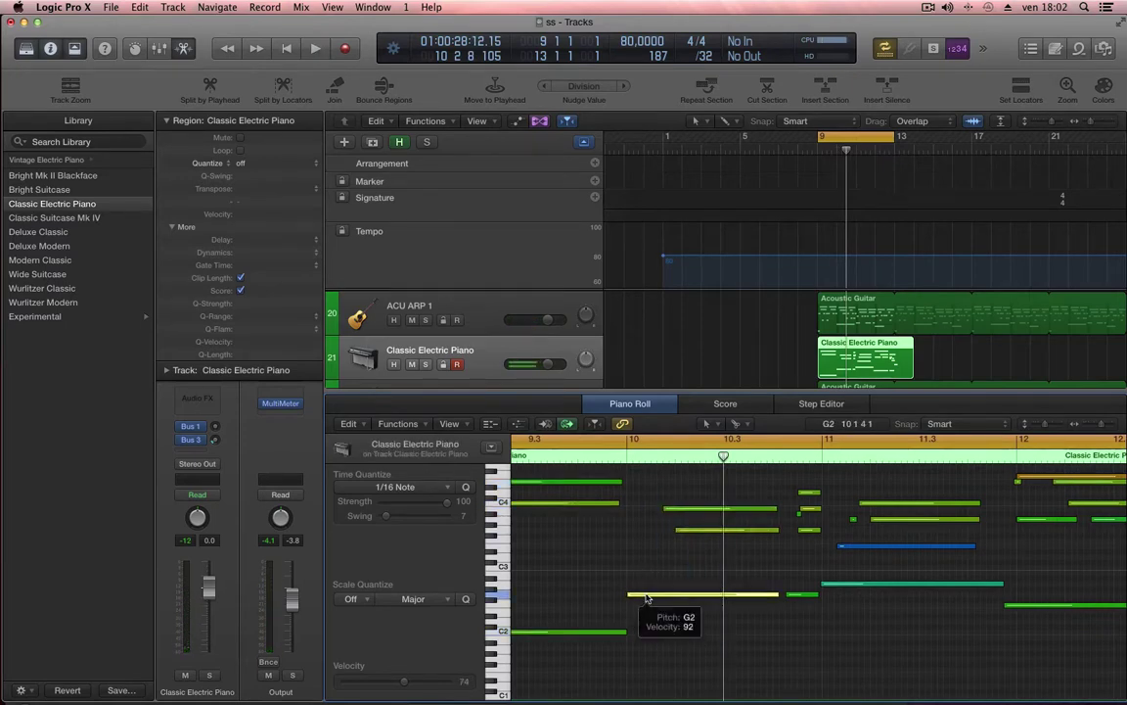
# - Lower the velocity of the long G2 note at bar 10 to 65 and play the passage
pyautogui.click(646, 598)
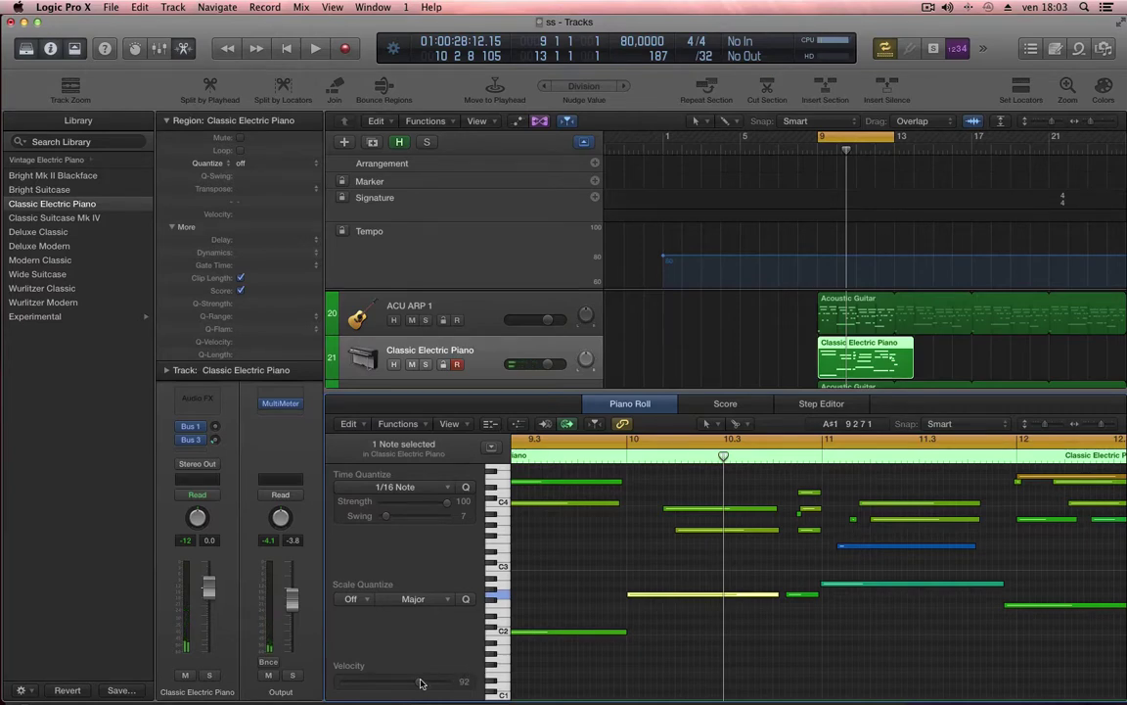
pyautogui.moveTo(409, 688); pyautogui.dragTo(394, 696)
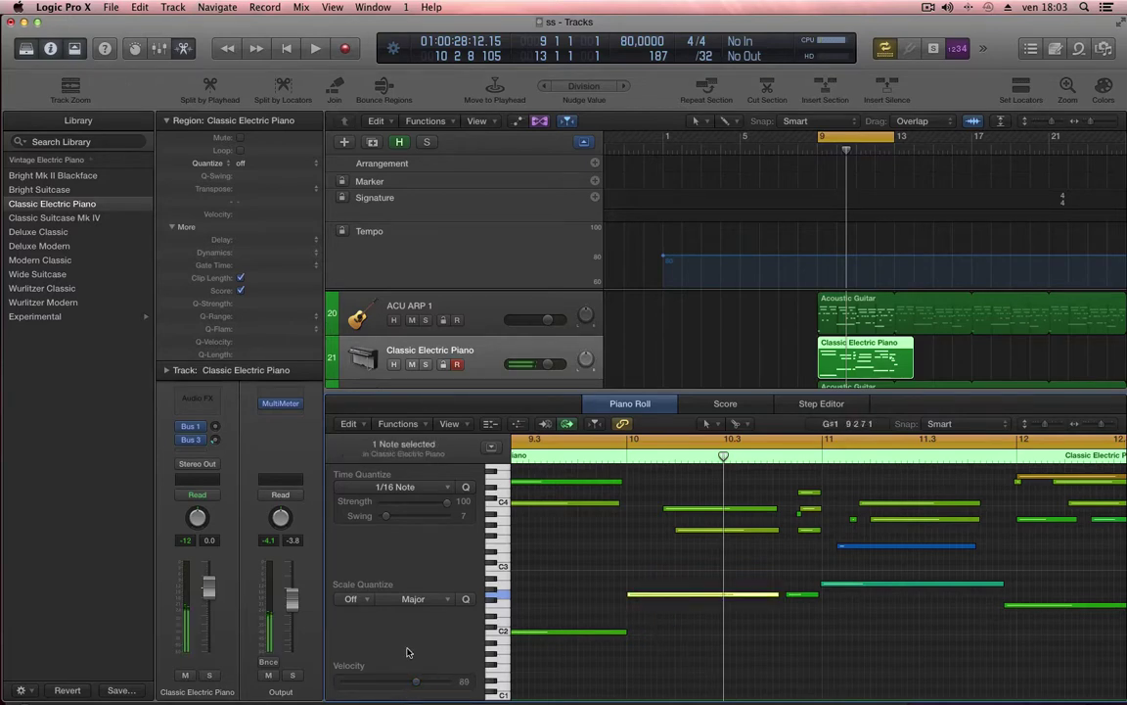
pyautogui.press('space')
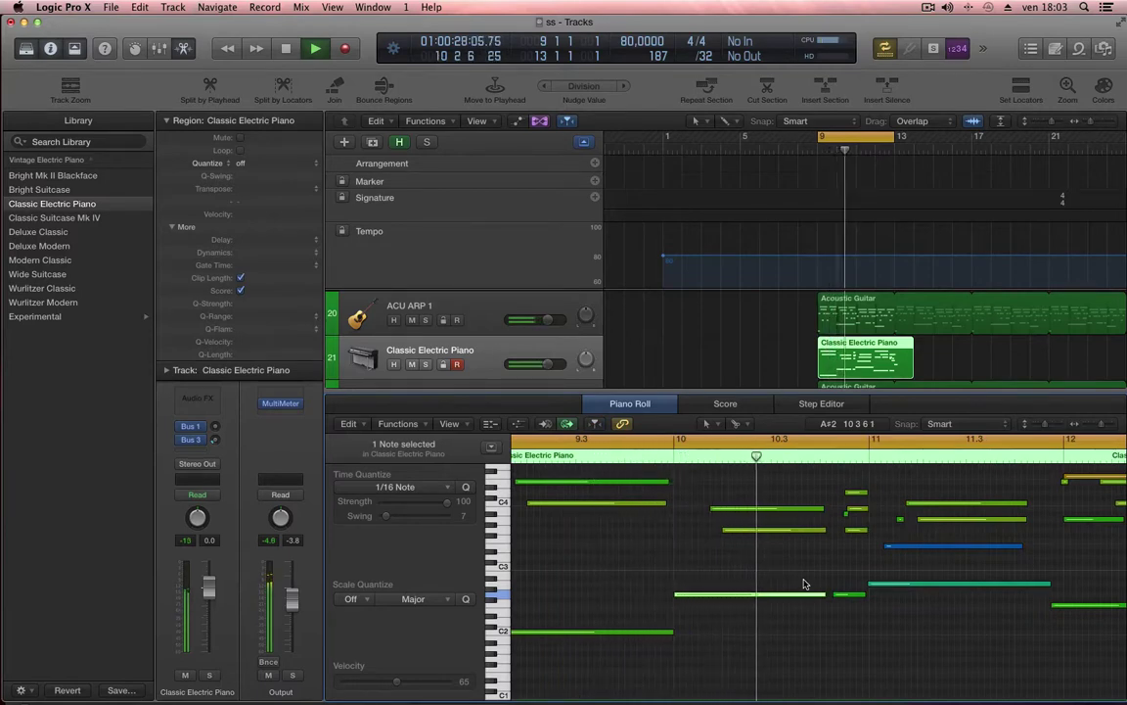
pyautogui.press('space')
# - Copy the short G3 note at the end of bar 10 to D3 in the bar's first beat and align it to the 1/16 grid
pyautogui.hscroll(-5, 661, 534)
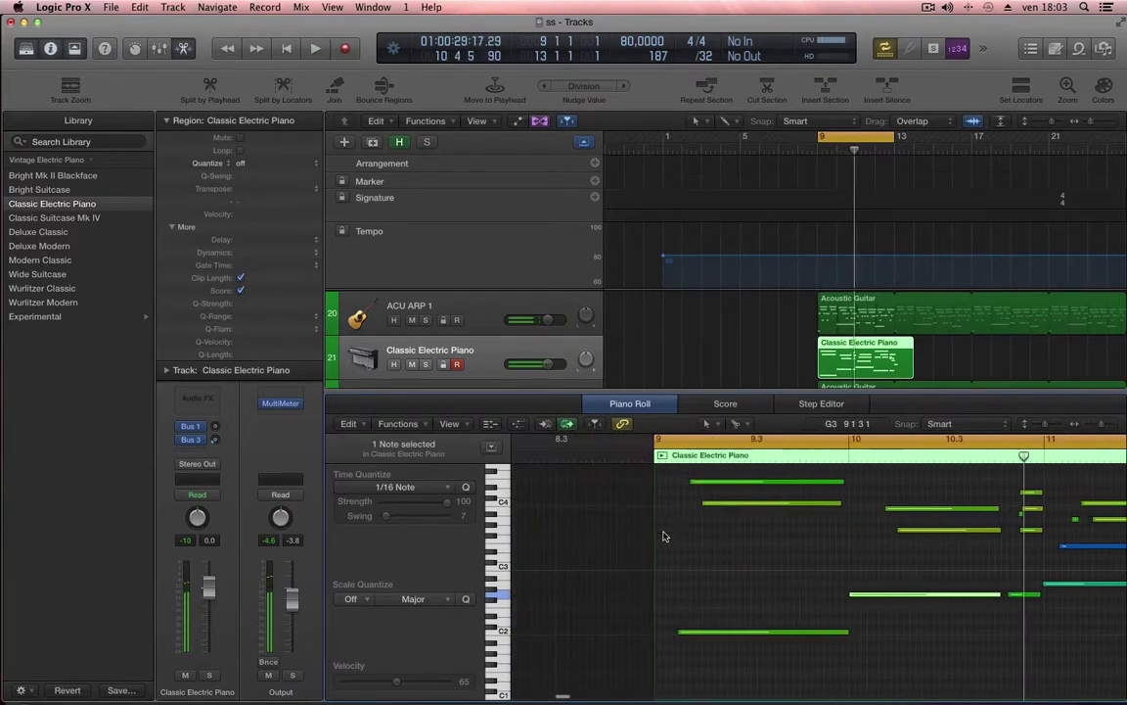
pyautogui.hscroll(5, 876, 580)
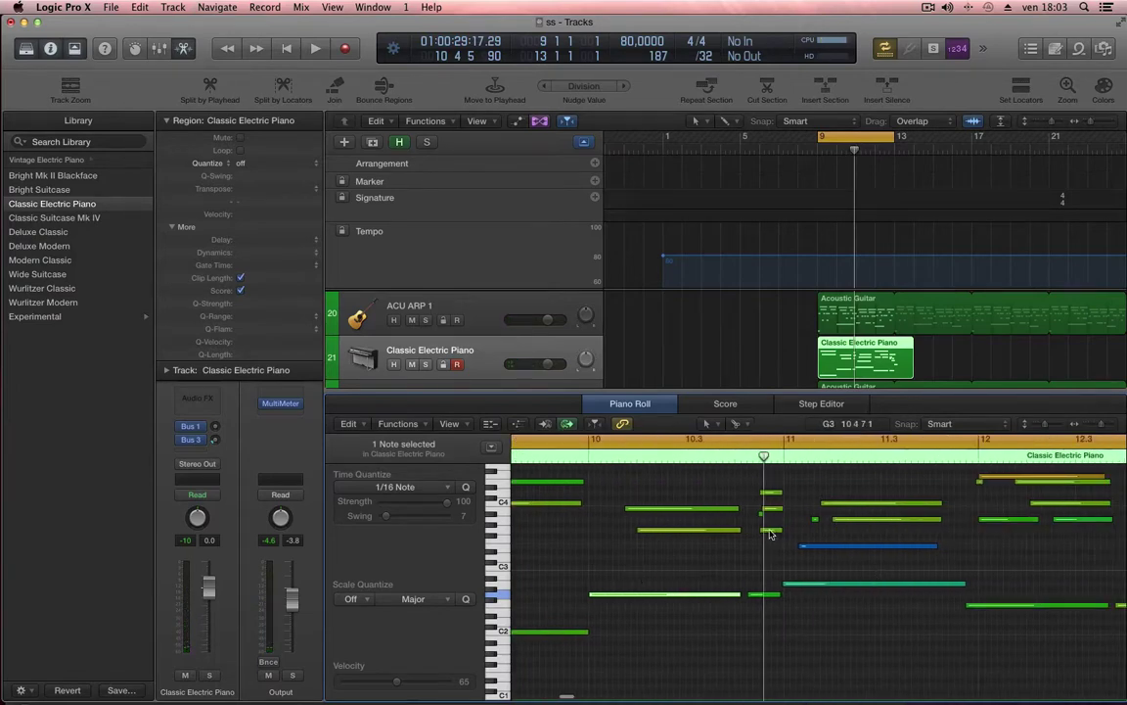
pyautogui.moveTo(770, 534); pyautogui.dragTo(620, 562)
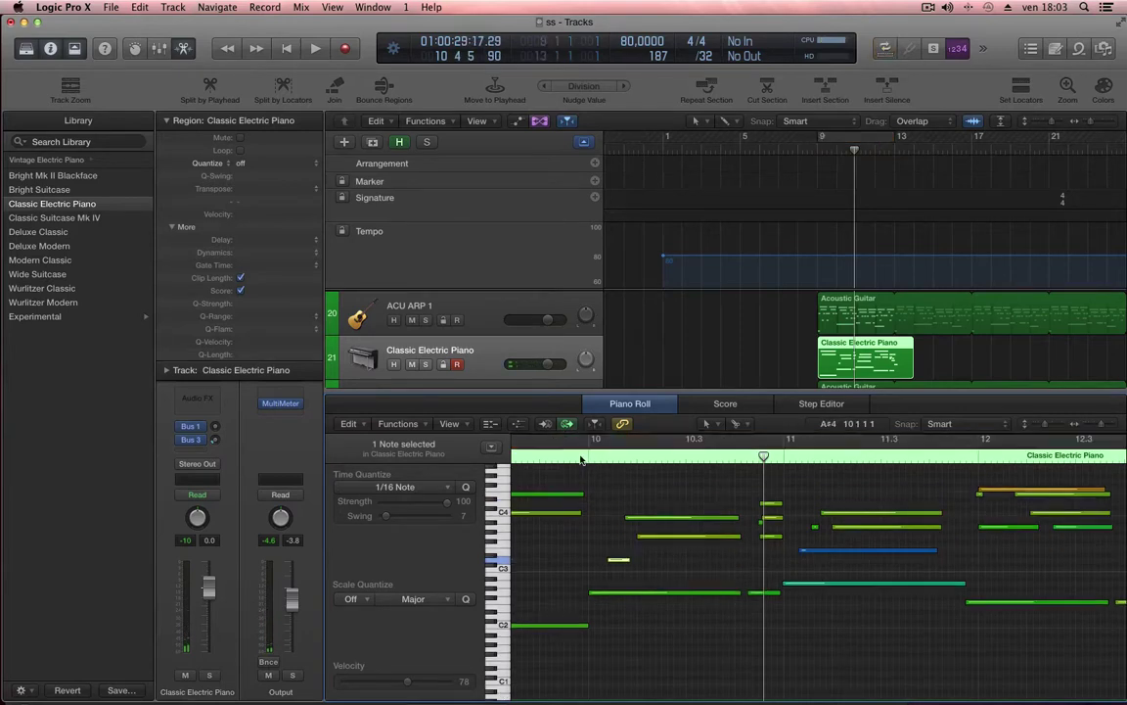
pyautogui.click(588, 458)
pyautogui.press('space')
pyautogui.press('space')
pyautogui.keyDown('shift'); pyautogui.click(629, 593); pyautogui.keyUp('shift')
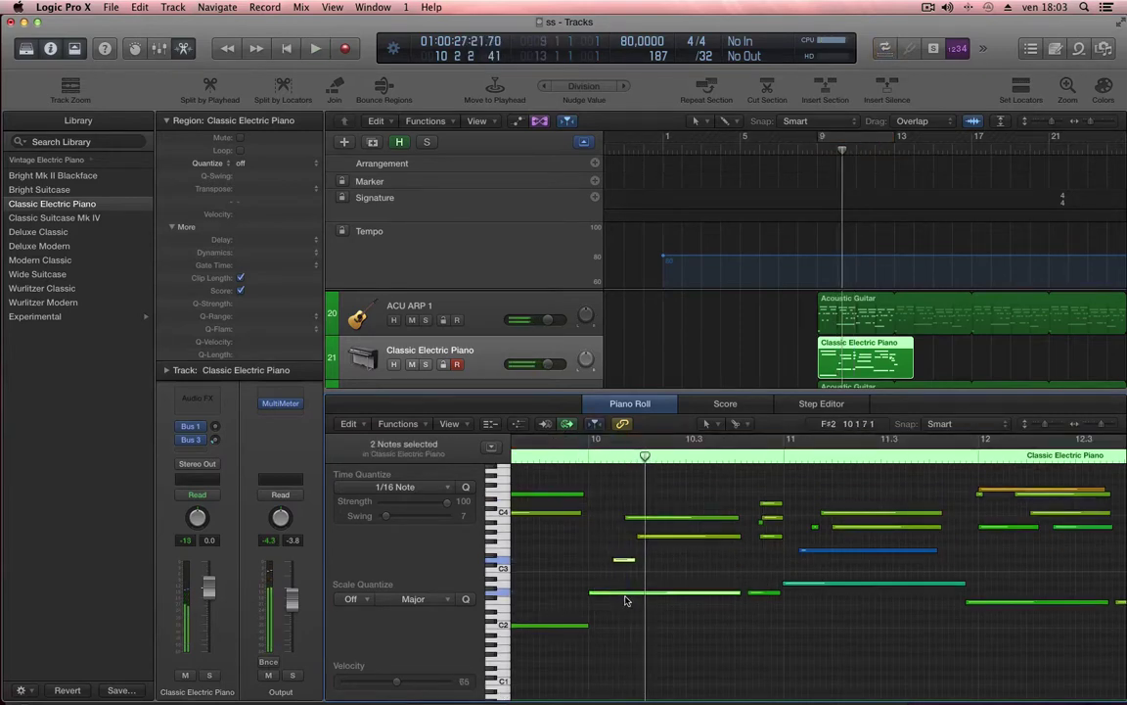
# - Play from just before bar 10 to hear the added D3 note together with the G2 note
pyautogui.click(584, 458)
pyautogui.press('space')
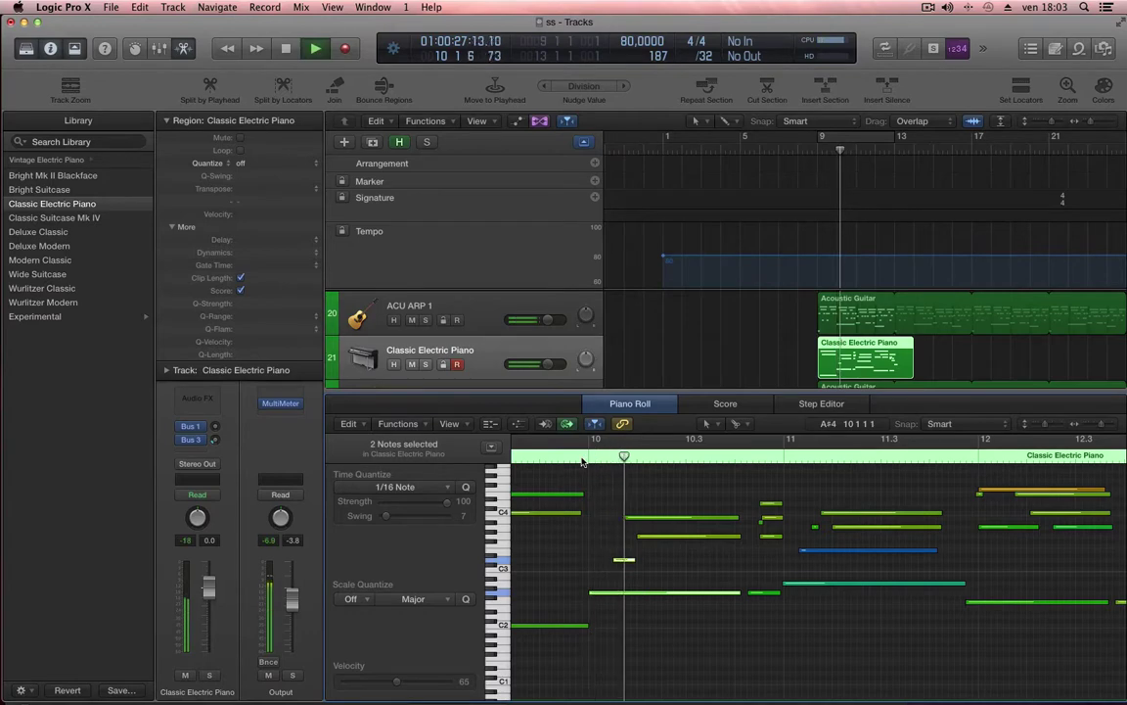
pyautogui.press('space')
pyautogui.click(566, 457)
pyautogui.press('space')
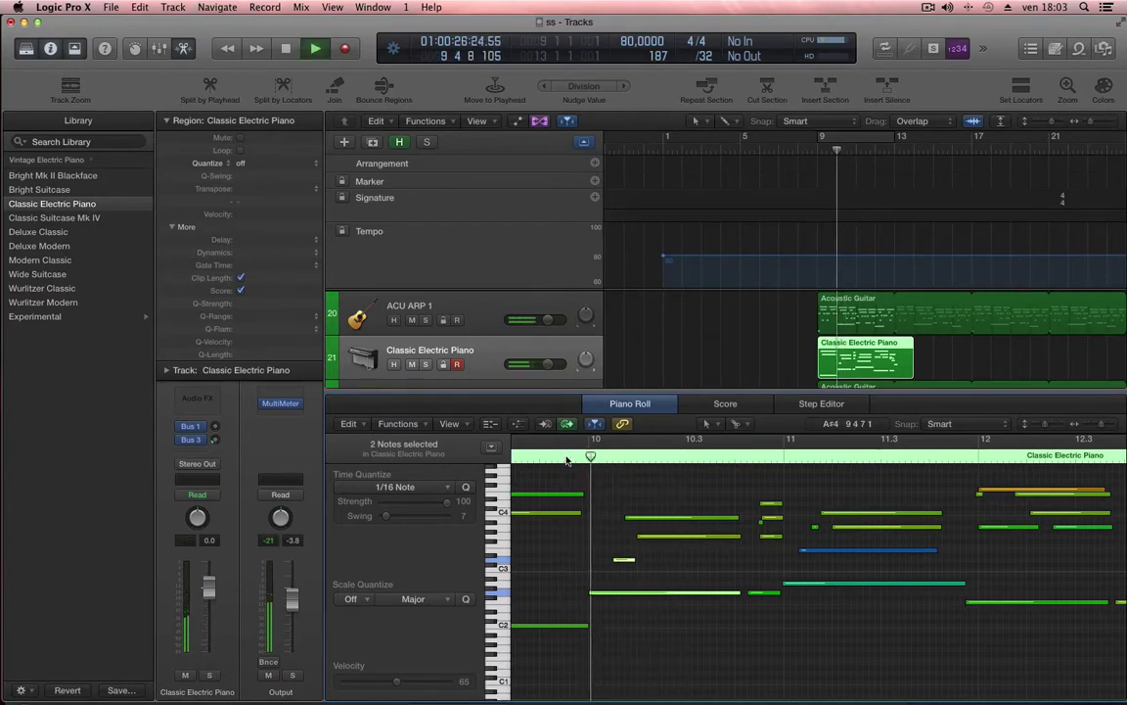
pyautogui.press('space')
# - Select the added D3 note and play the part from bar 10 and again from just before bar 11
pyautogui.click(623, 560)
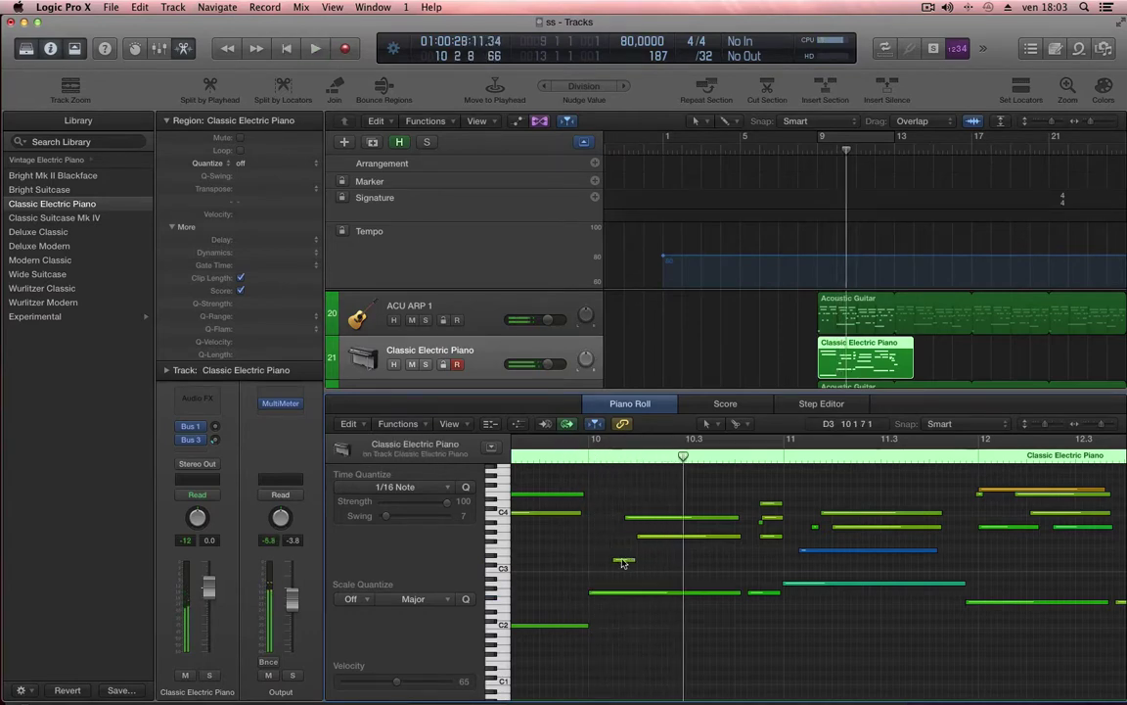
pyautogui.click(584, 455)
pyautogui.press('space')
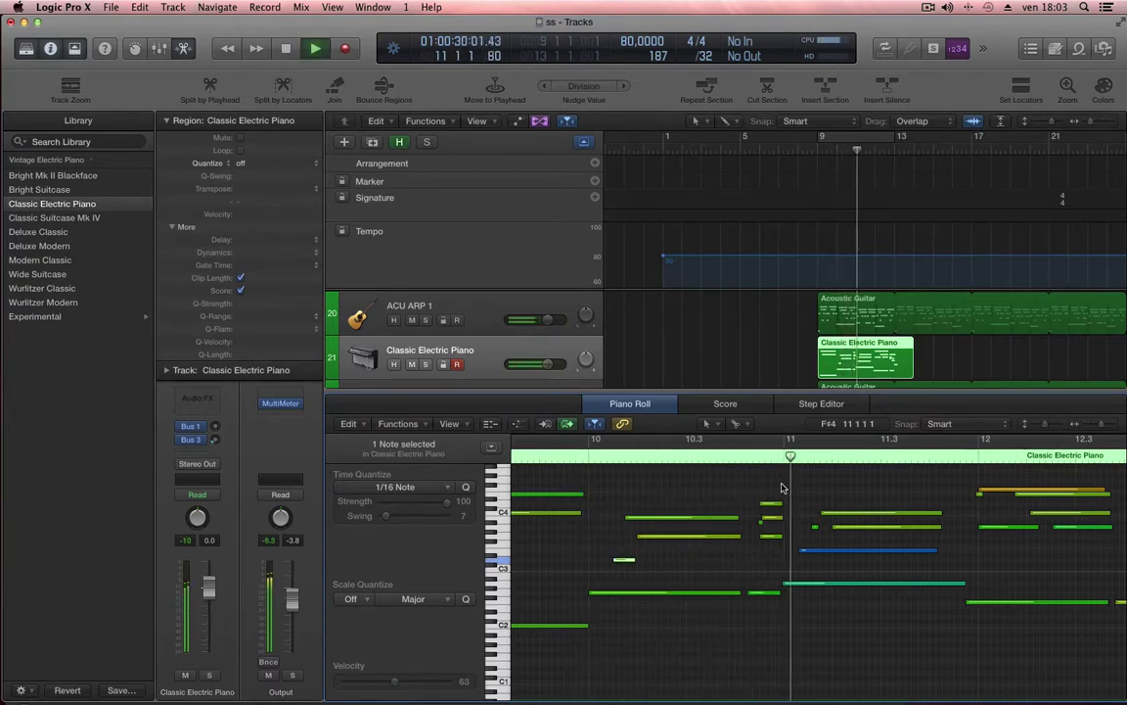
pyautogui.press('space')
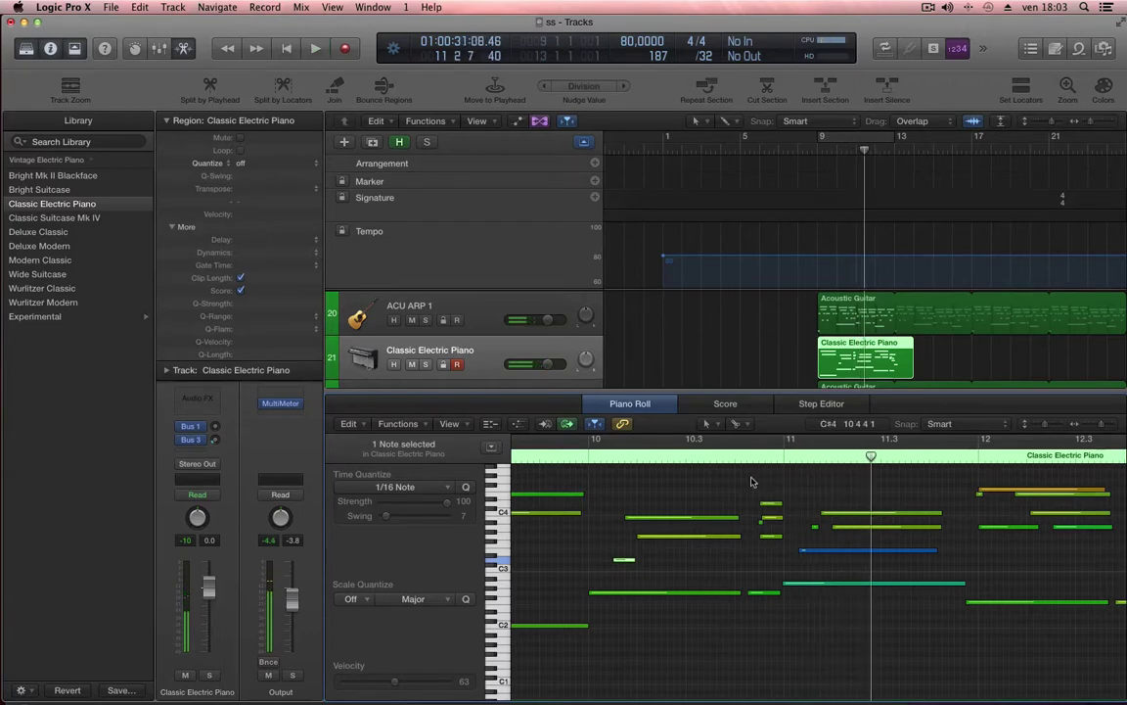
pyautogui.click(765, 455)
pyautogui.press('space')
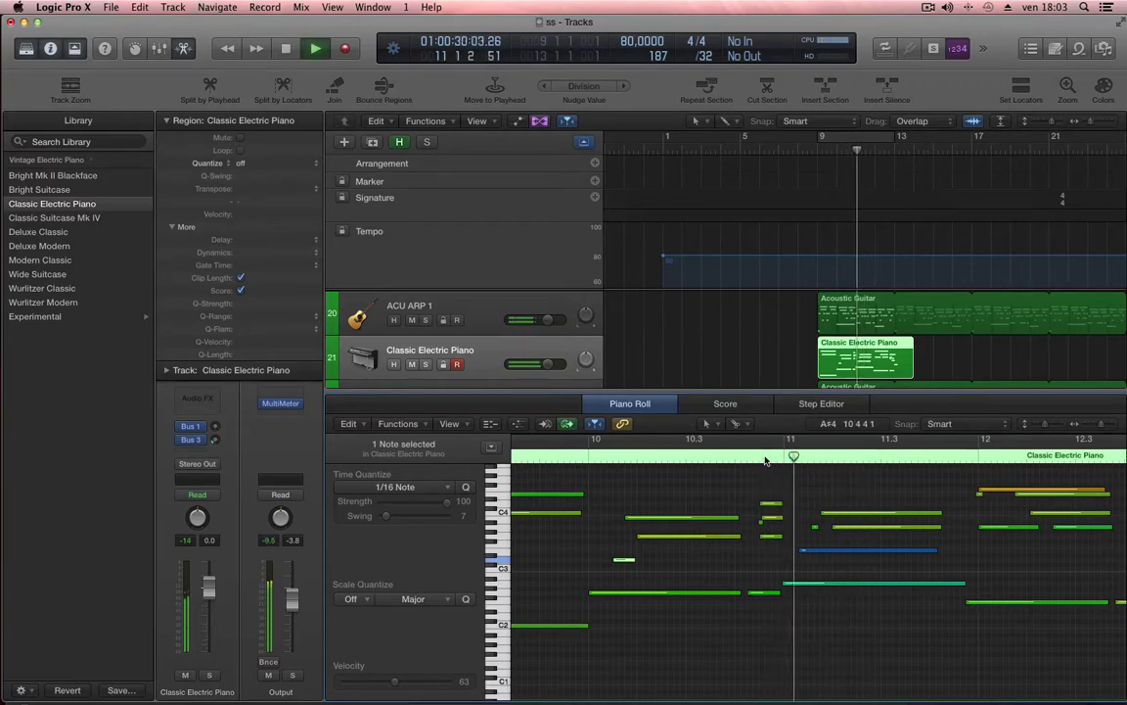
pyautogui.press('space')
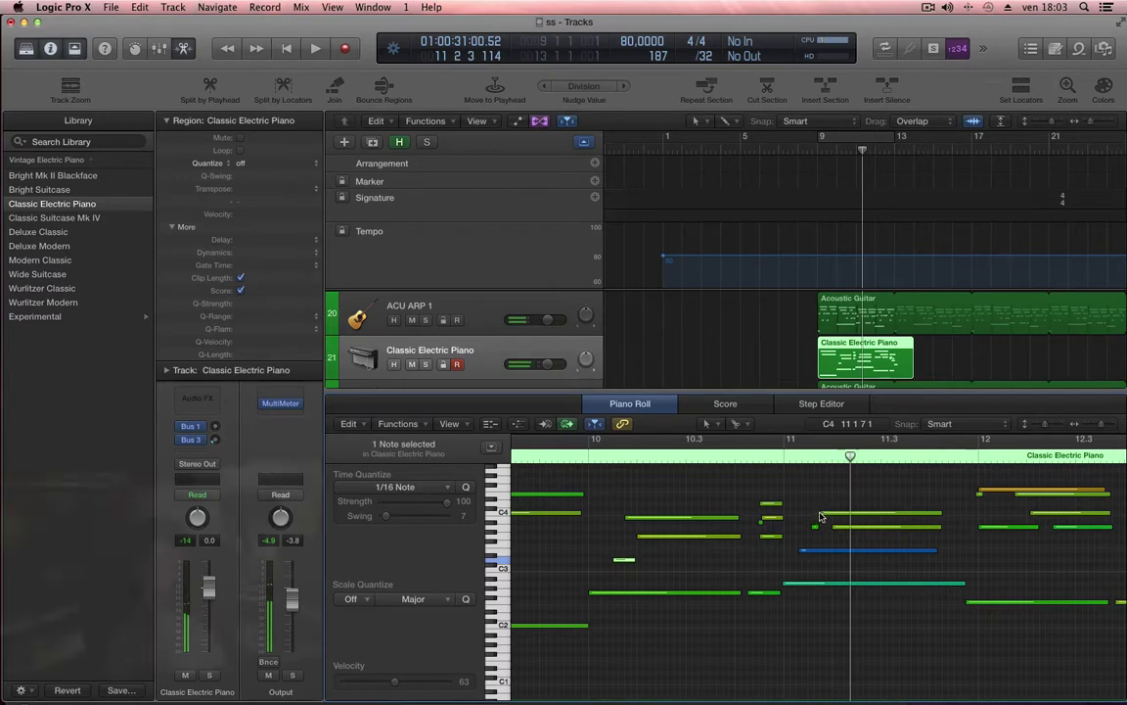
# - Extend the starts of the long C4, A3 and E3 notes back to the beginning of bar 11 and play the chord
pyautogui.moveTo(820, 514); pyautogui.dragTo(781, 510)
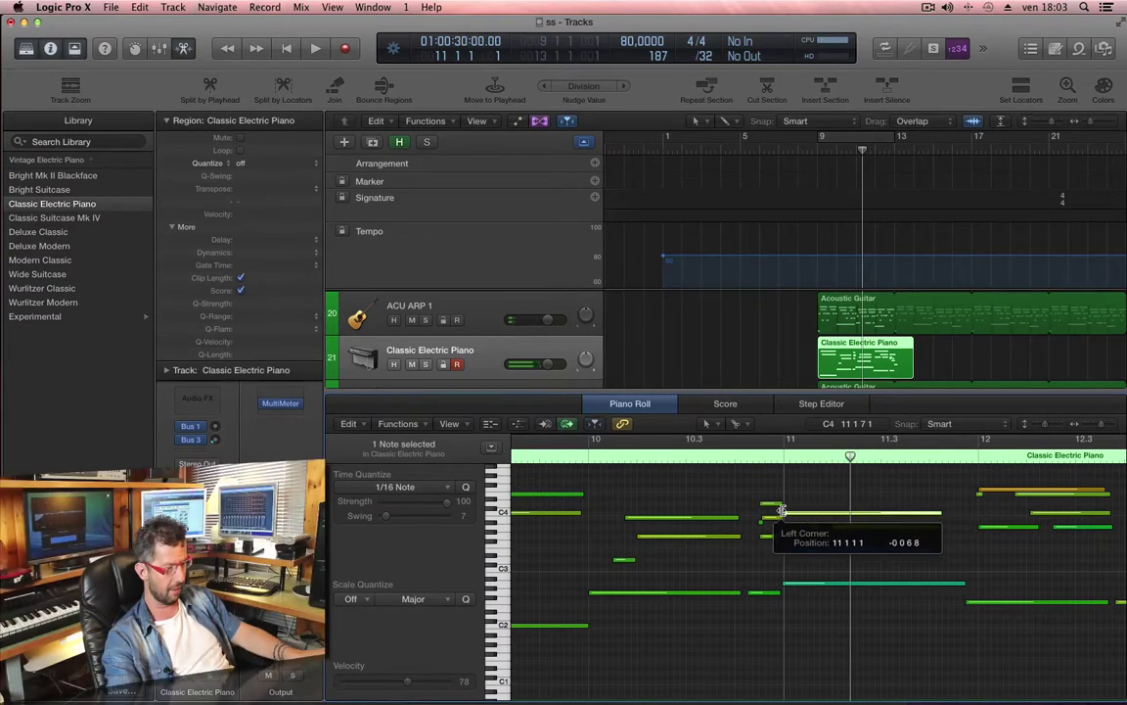
pyautogui.click(828, 531)
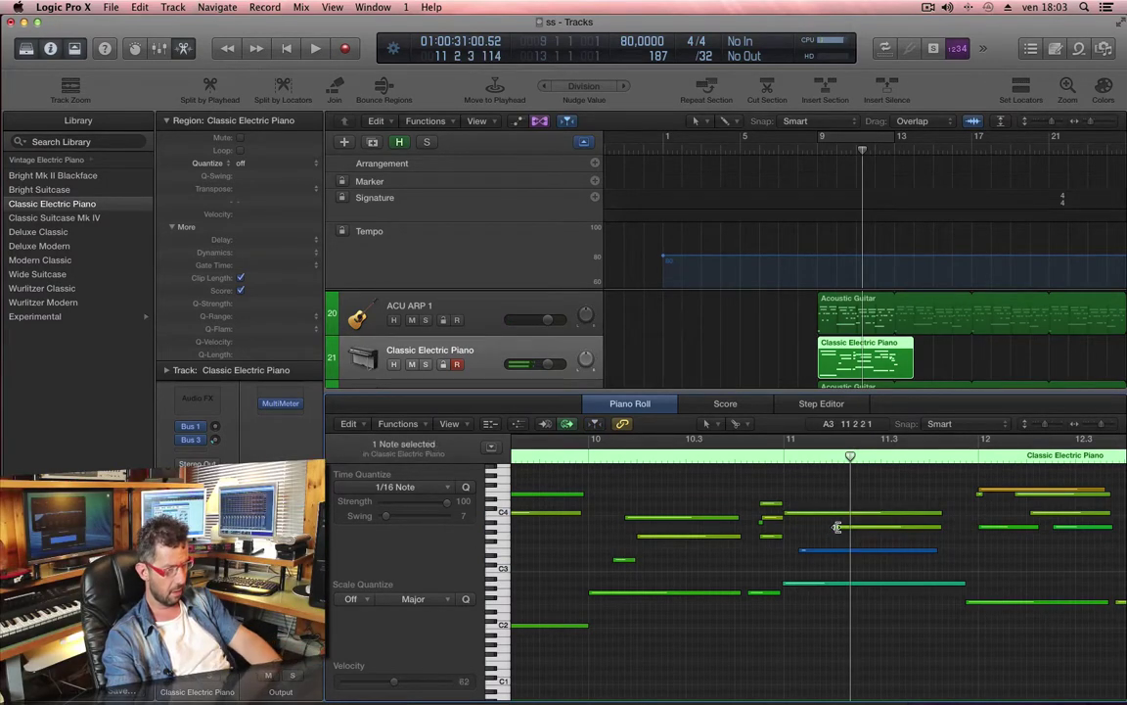
pyautogui.moveTo(822, 528); pyautogui.dragTo(784, 551)
pyautogui.click(720, 456)
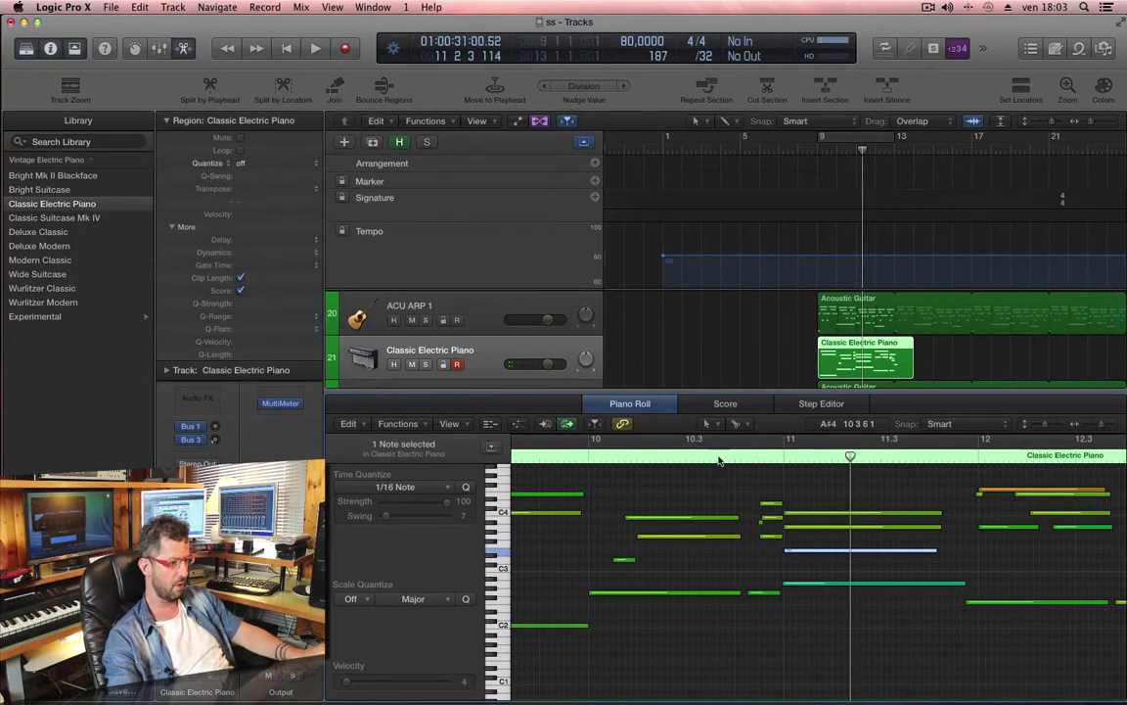
pyautogui.press('space')
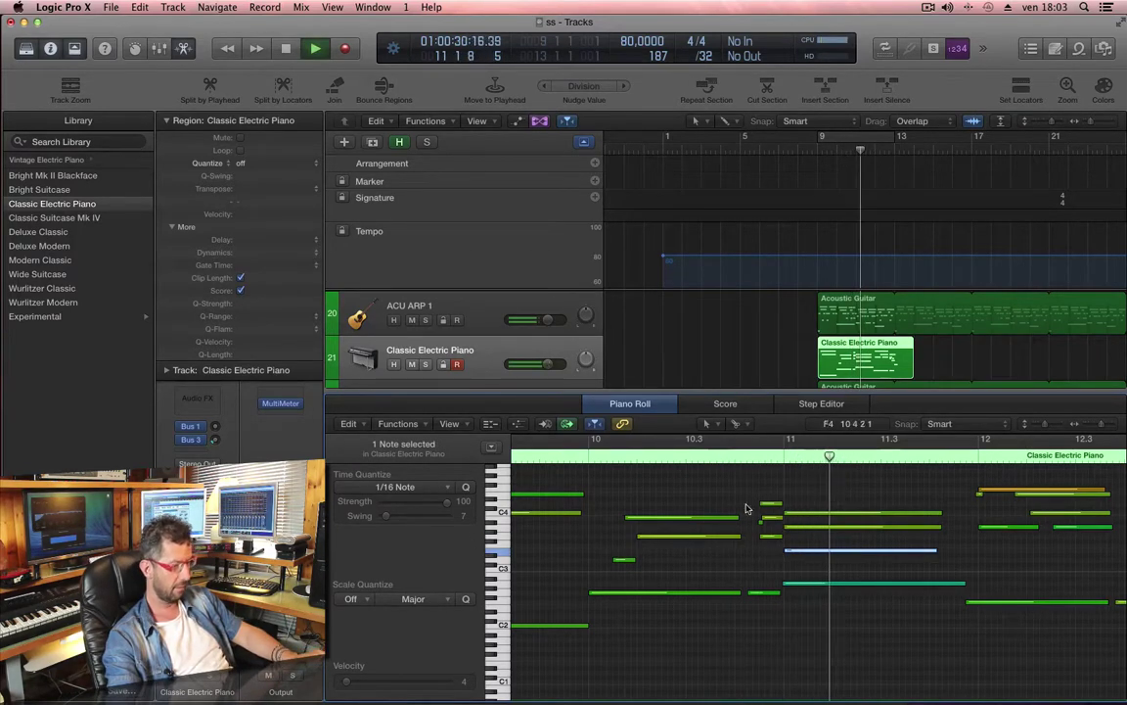
pyautogui.press('space')
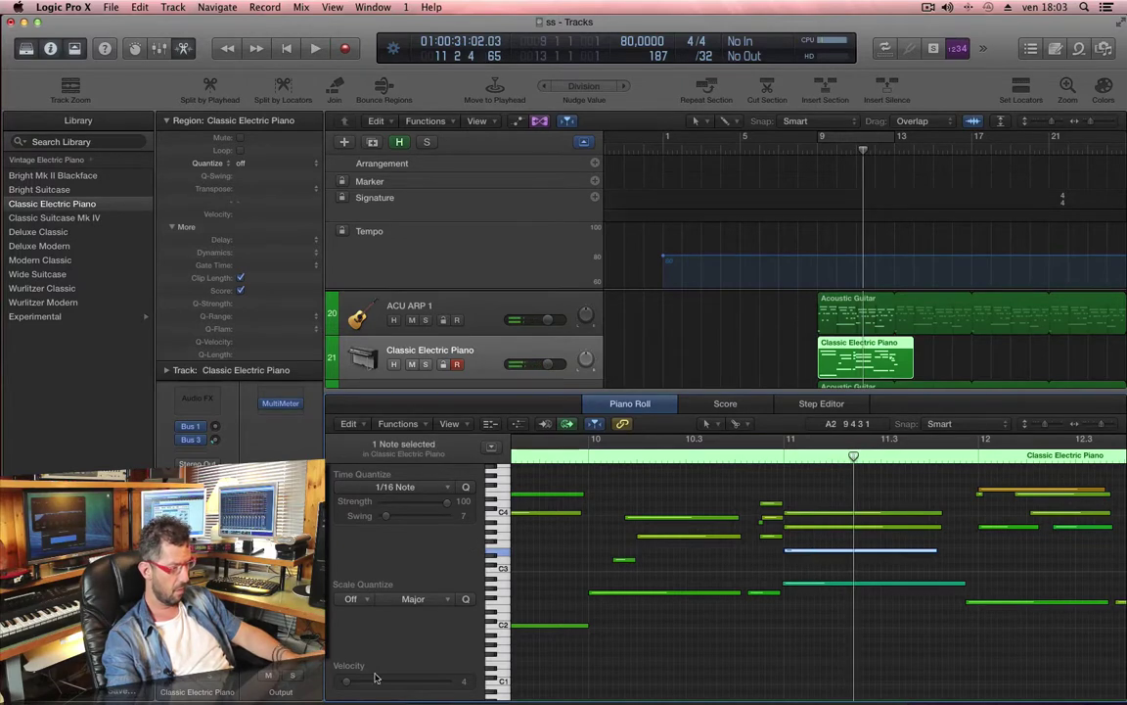
# - Raise the velocity of the long E3 note in bar 11 to 75 and play the part into bar 12
pyautogui.moveTo(355, 684); pyautogui.dragTo(405, 682)
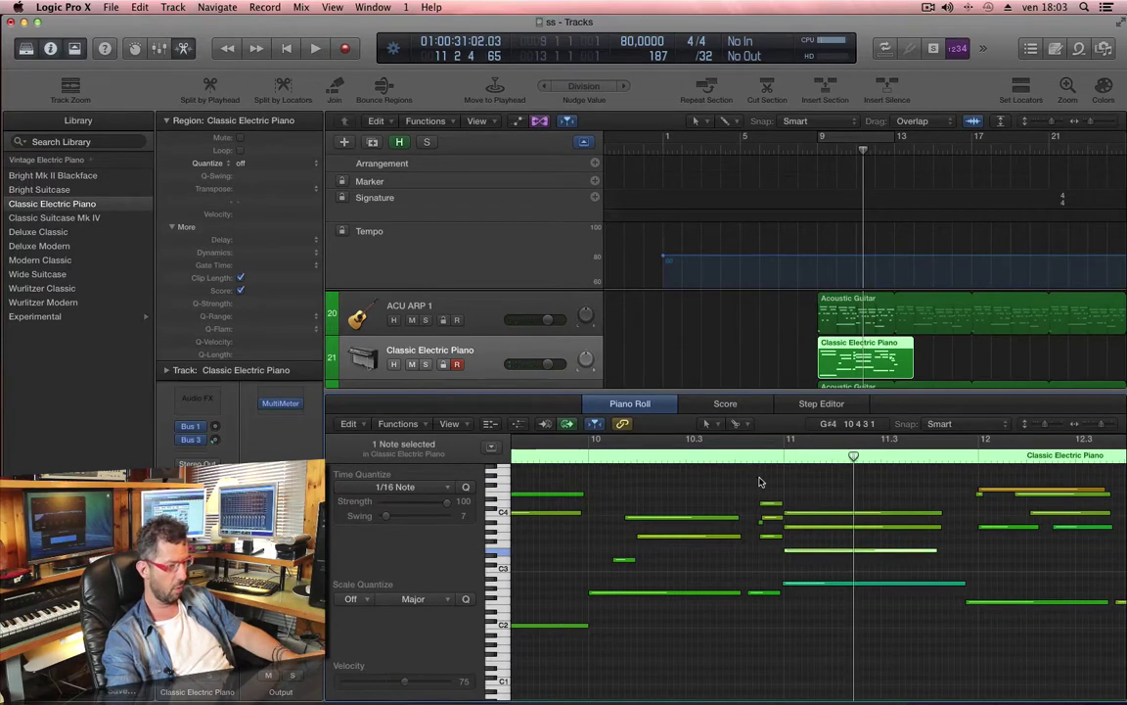
pyautogui.press('space')
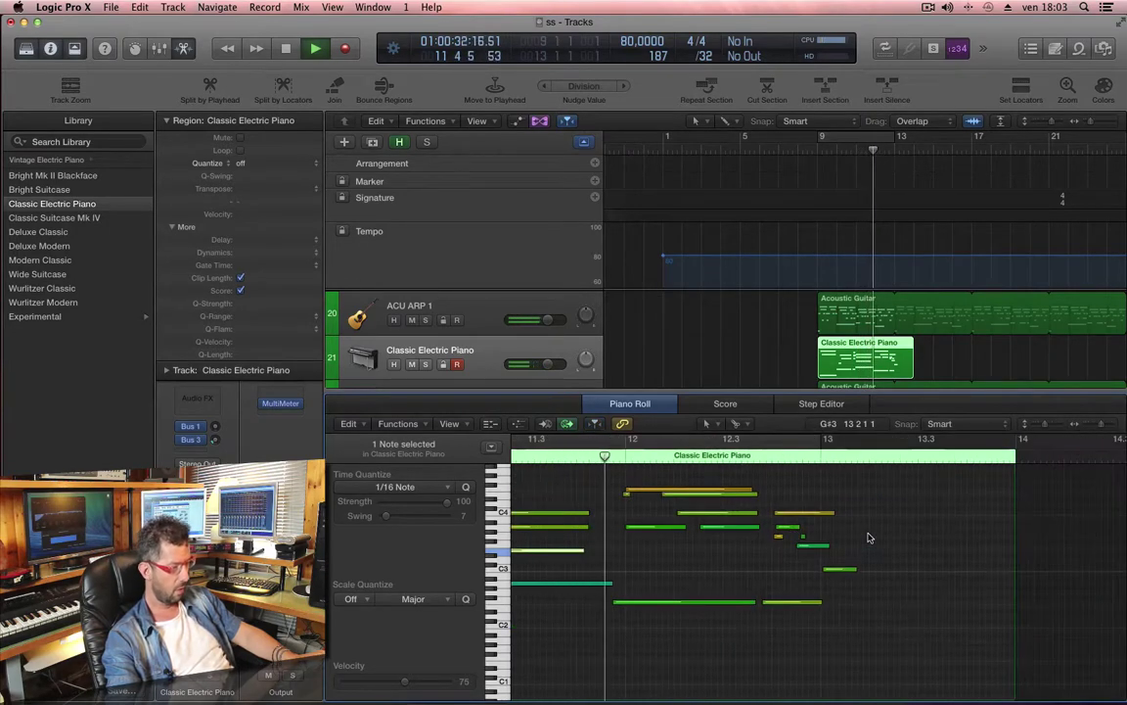
pyautogui.press('space')
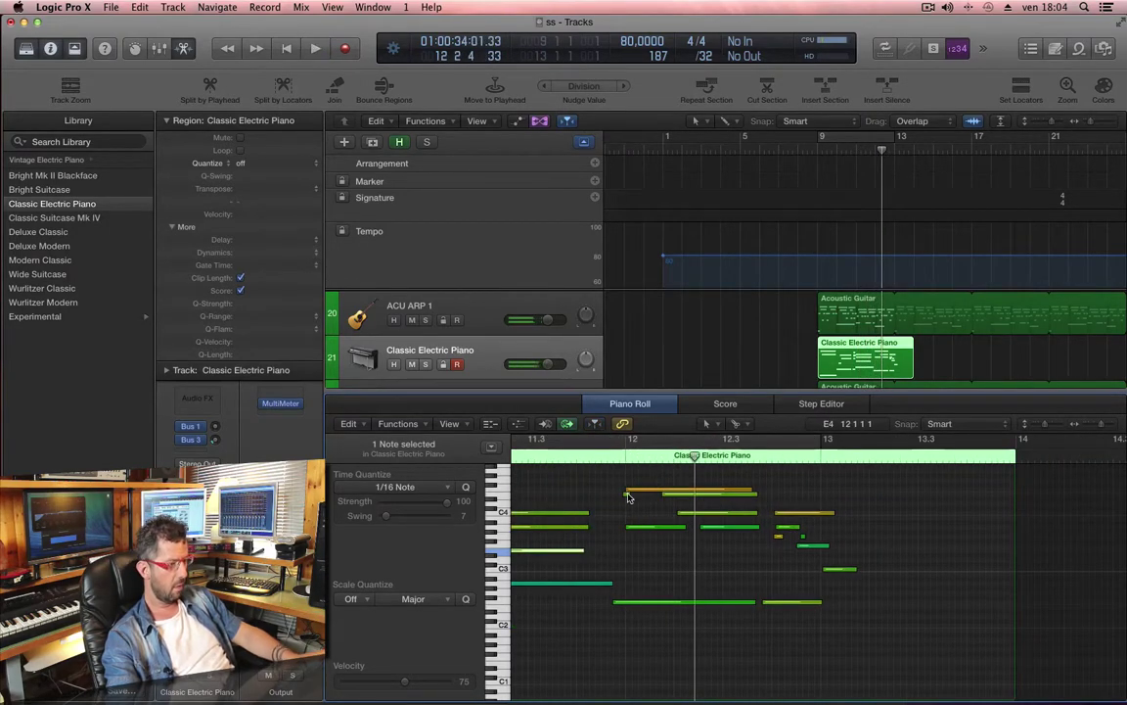
# - Shift the short E4 note at bar 12 slightly earlier, just before the bar line, and play the passage
pyautogui.moveTo(626, 495); pyautogui.dragTo(623, 494)
pyautogui.press('space')
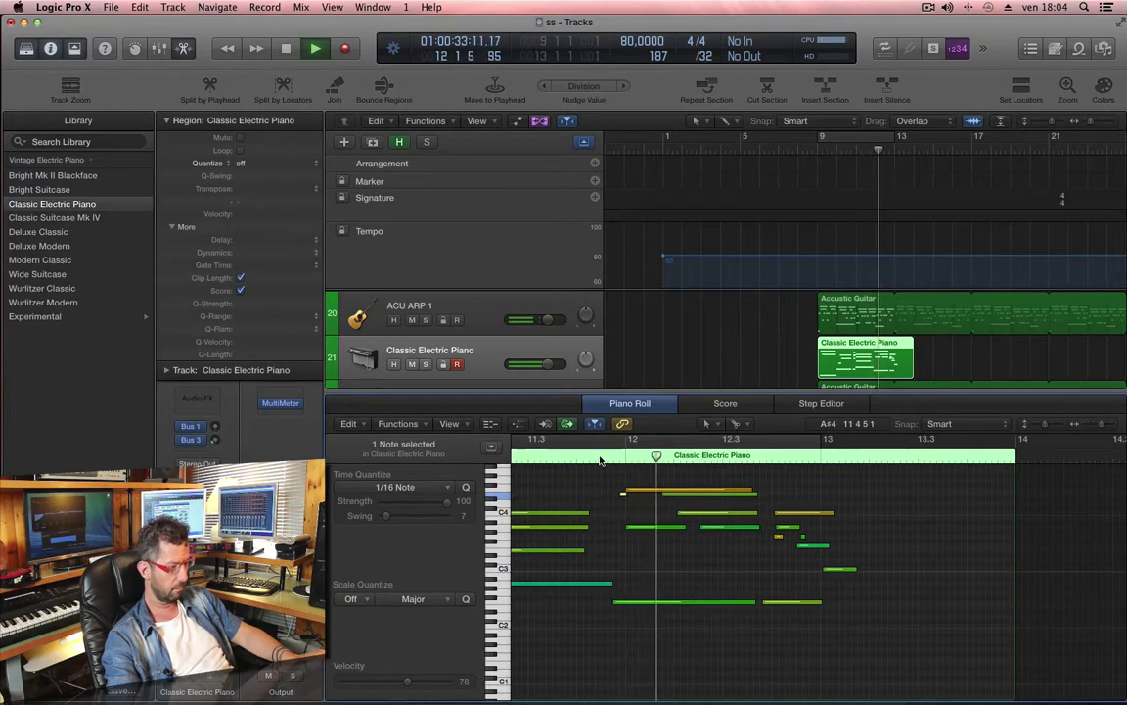
pyautogui.press('space')
# - Select the notes from the second half of bar 12 onward, quantize them to 1/16 notes and play from just before bar 12
pyautogui.moveTo(703, 469); pyautogui.dragTo(878, 609)
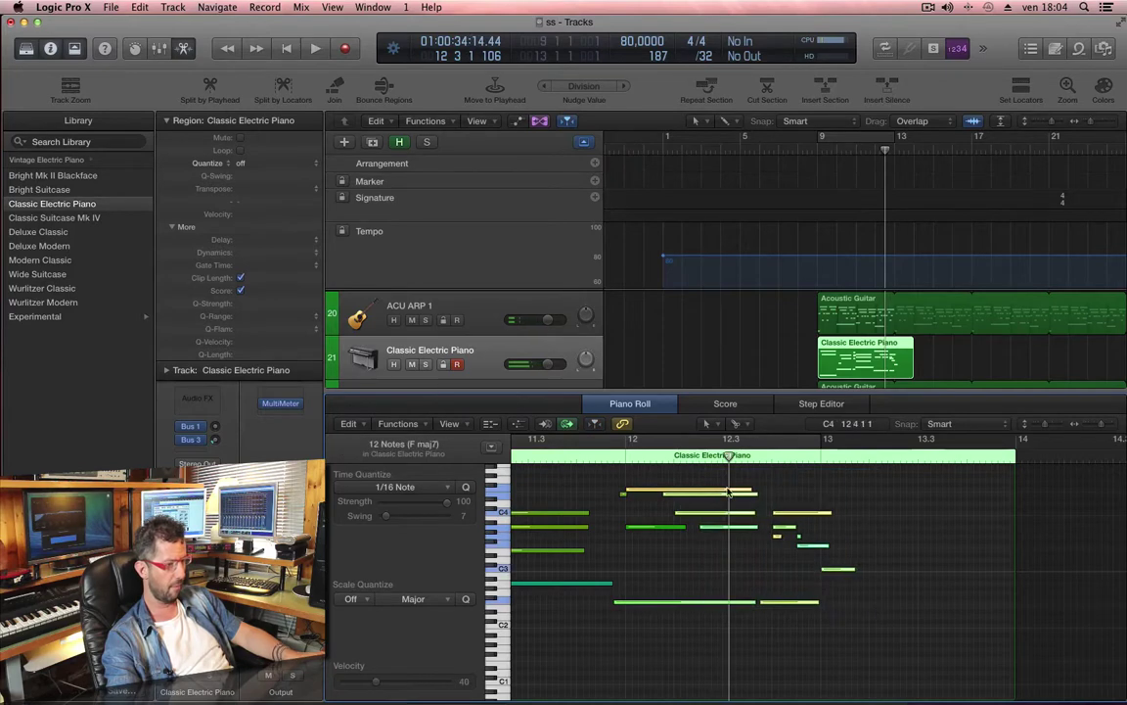
pyautogui.click(613, 457)
pyautogui.press('space')
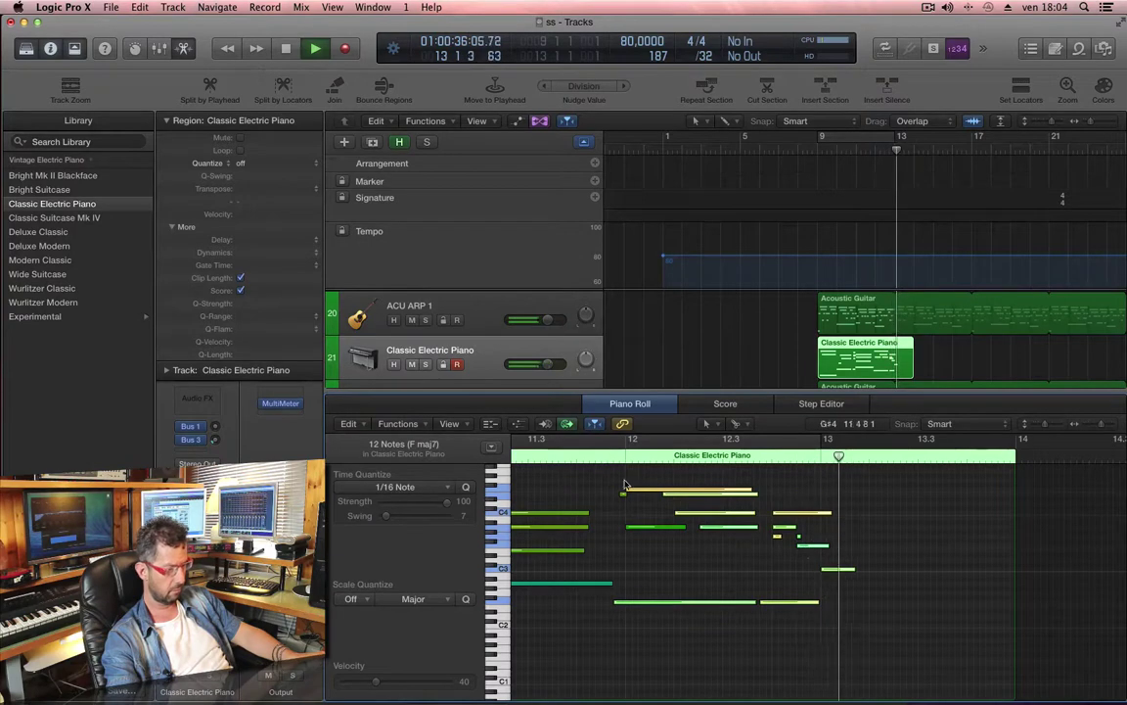
pyautogui.press('space')
# - Delete the C3 note at the start of bar 13
pyautogui.moveTo(911, 546)
pyautogui.mouseDown()
pyautogui.moveTo(889, 585)
pyautogui.moveTo(848, 608)
pyautogui.mouseUp()
pyautogui.press('Delete')
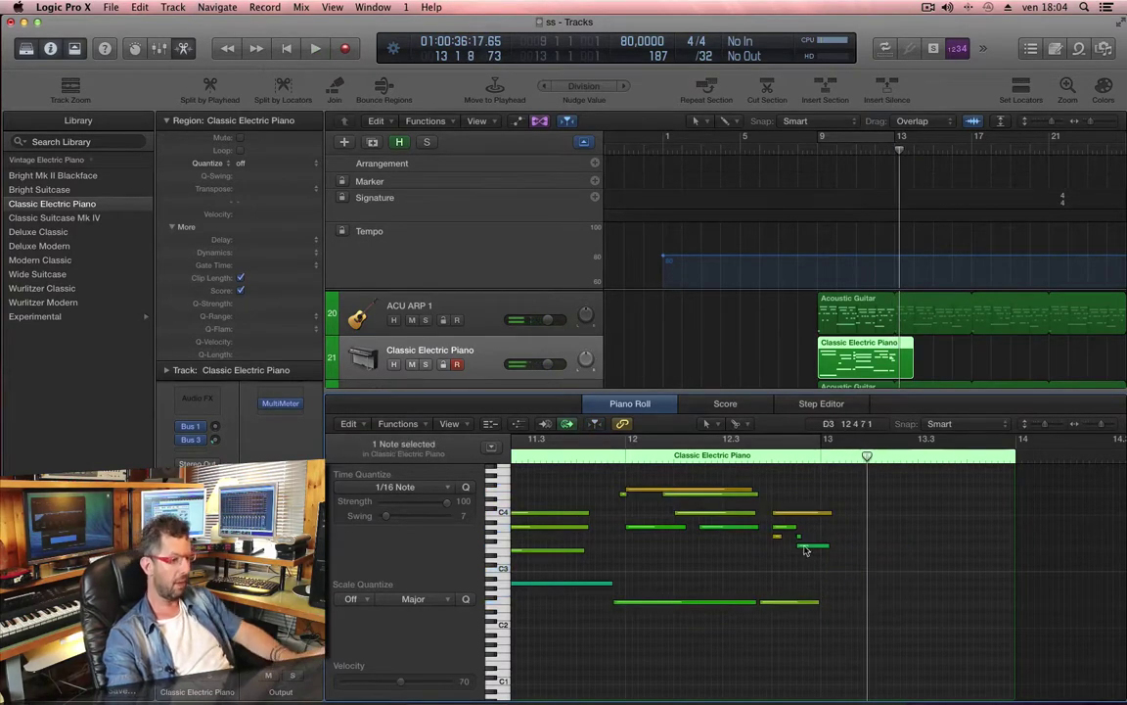
# - Mute the short E4 note just before bar 12 and play the passage without it
pyautogui.hscroll(-5, 820, 528)
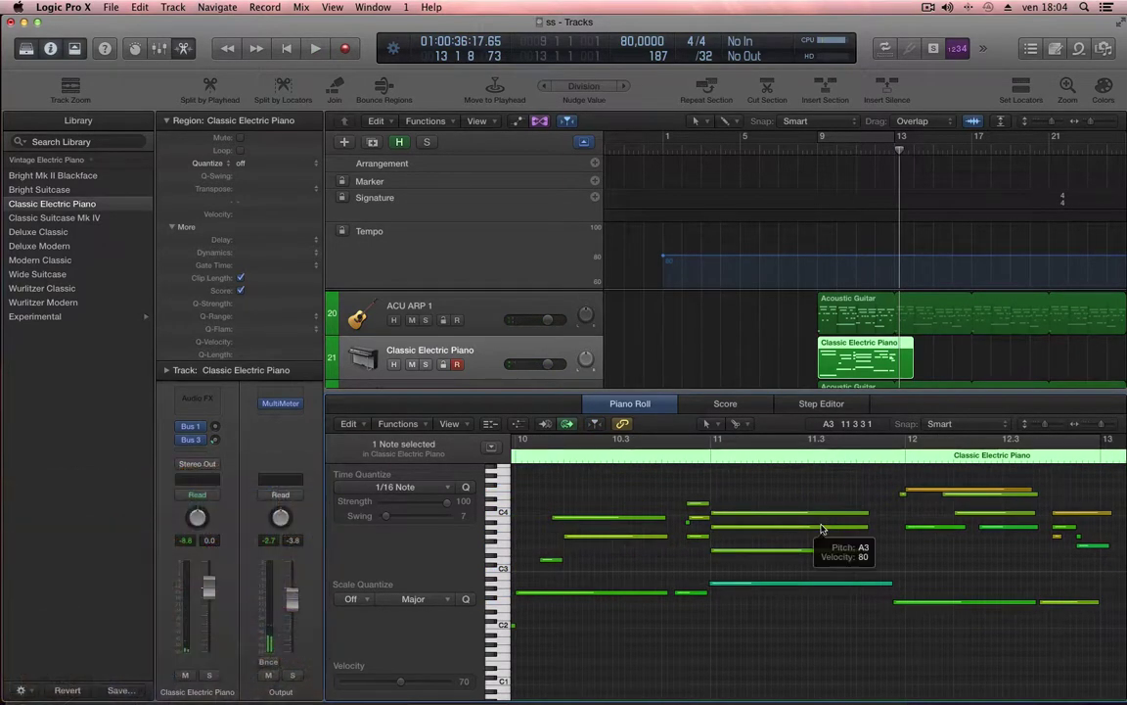
pyautogui.hscroll(-4, 820, 527)
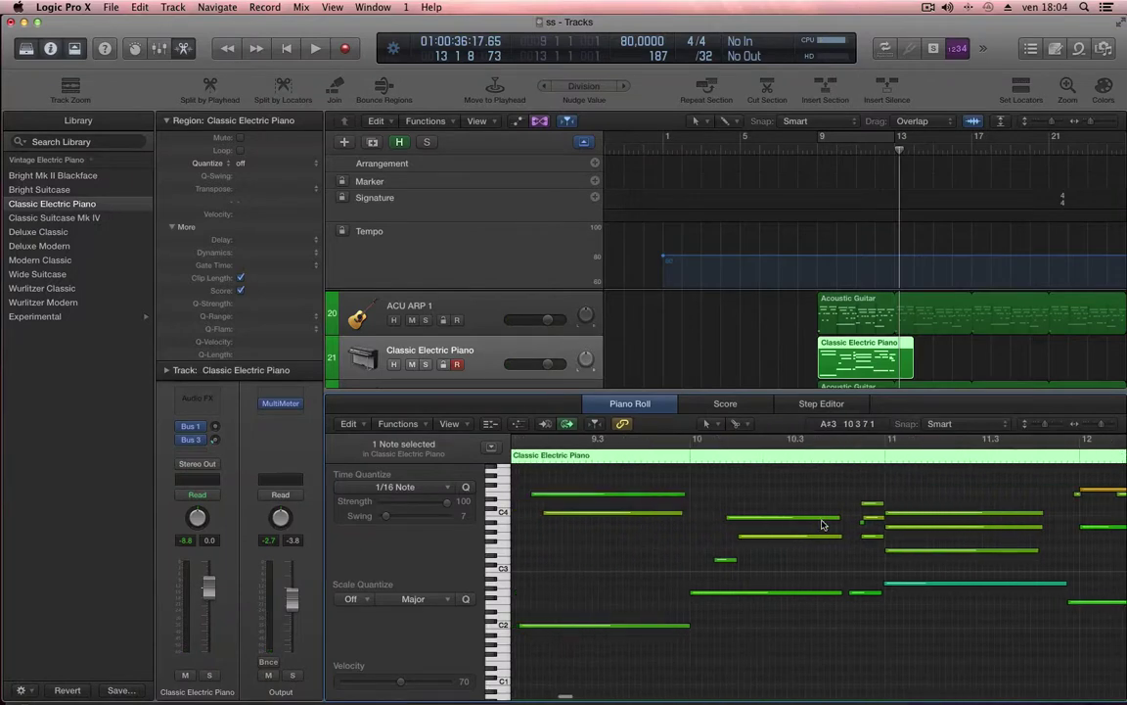
pyautogui.scroll(-3, 775, 510)
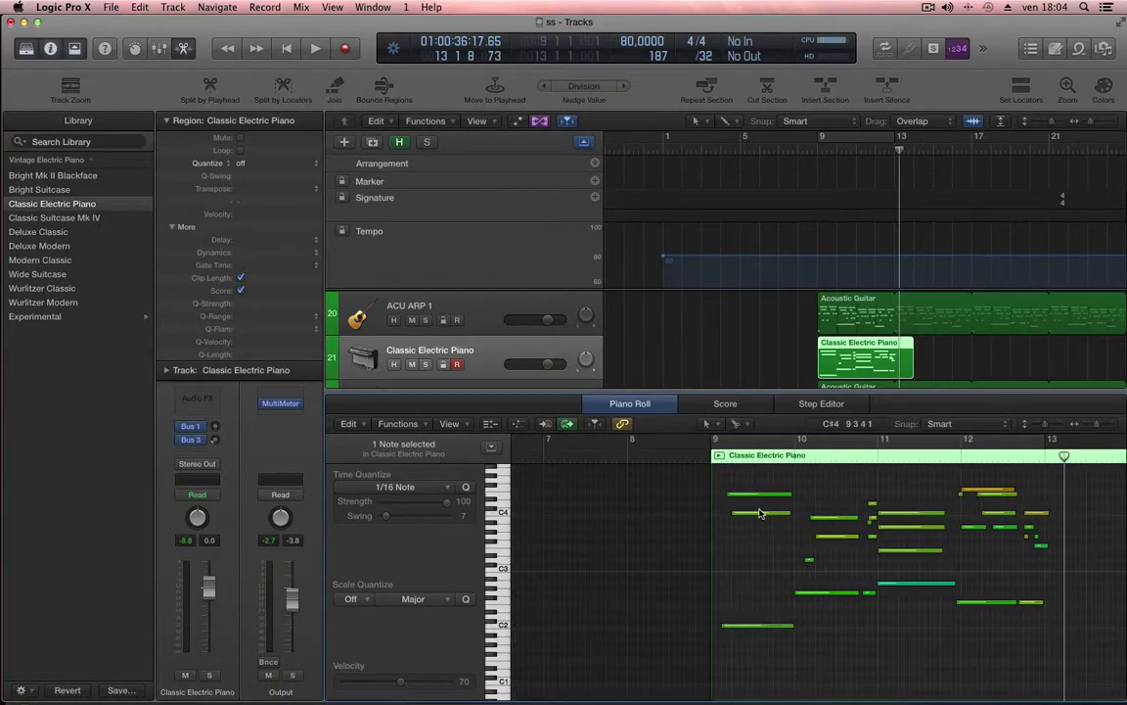
pyautogui.click(405, 424)
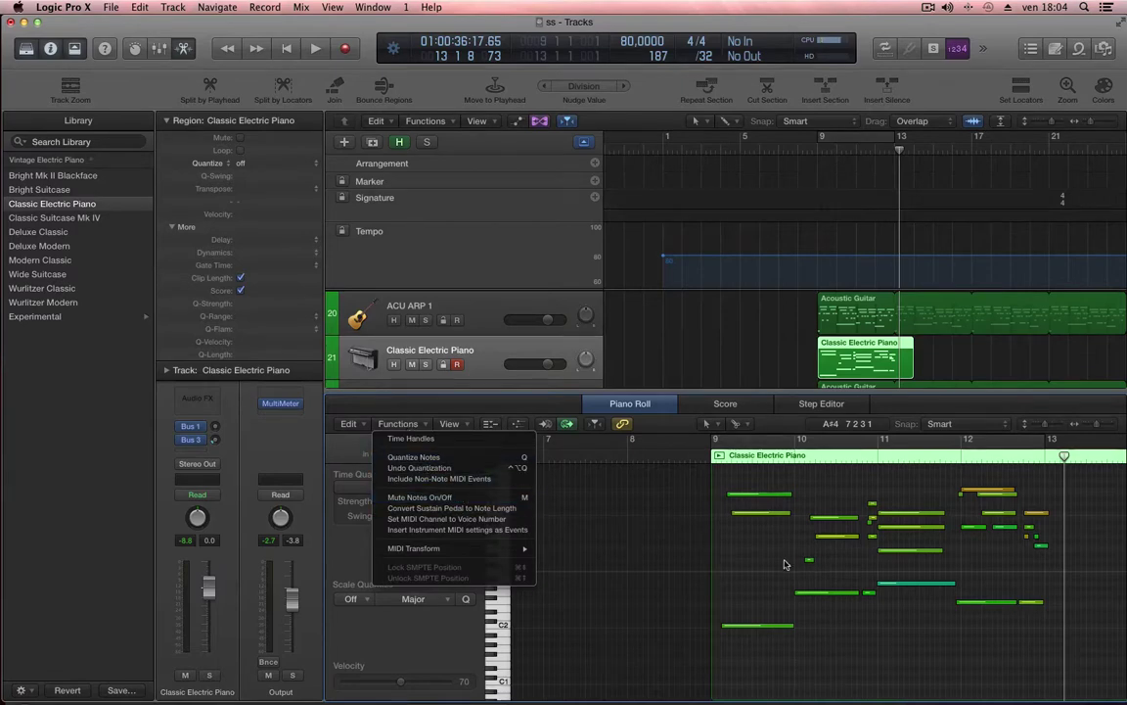
pyautogui.click(475, 497)
pyautogui.scroll(1, 783, 557)
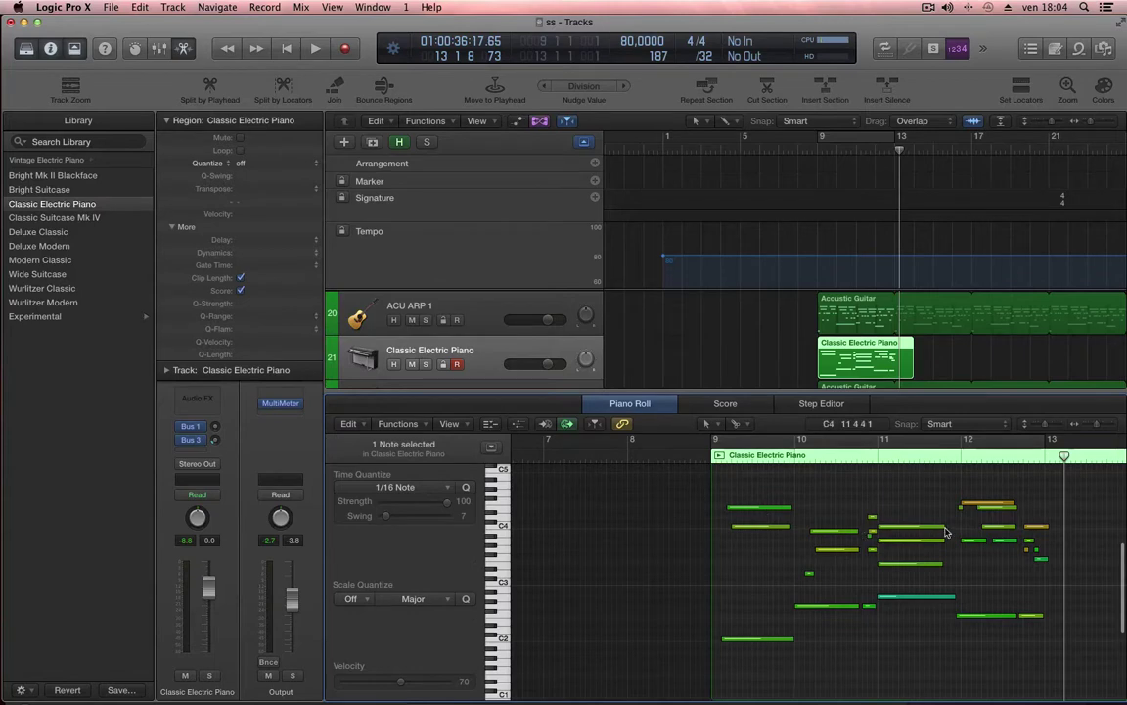
pyautogui.moveTo(951, 508); pyautogui.dragTo(965, 518)
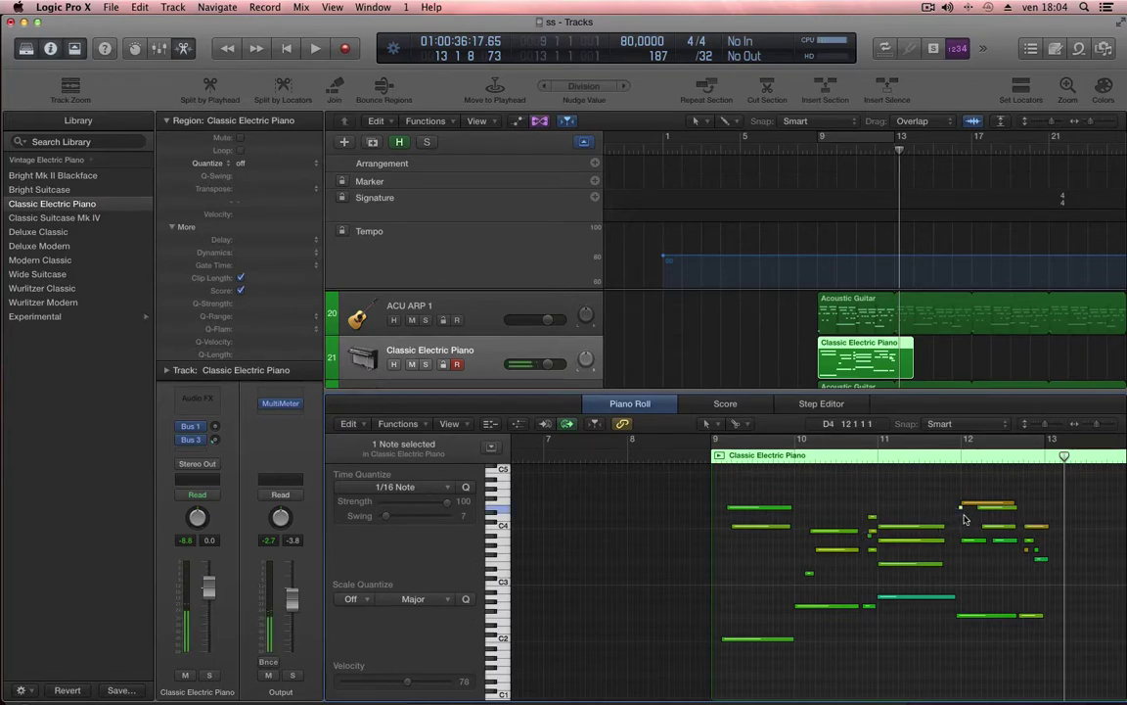
pyautogui.click(398, 423)
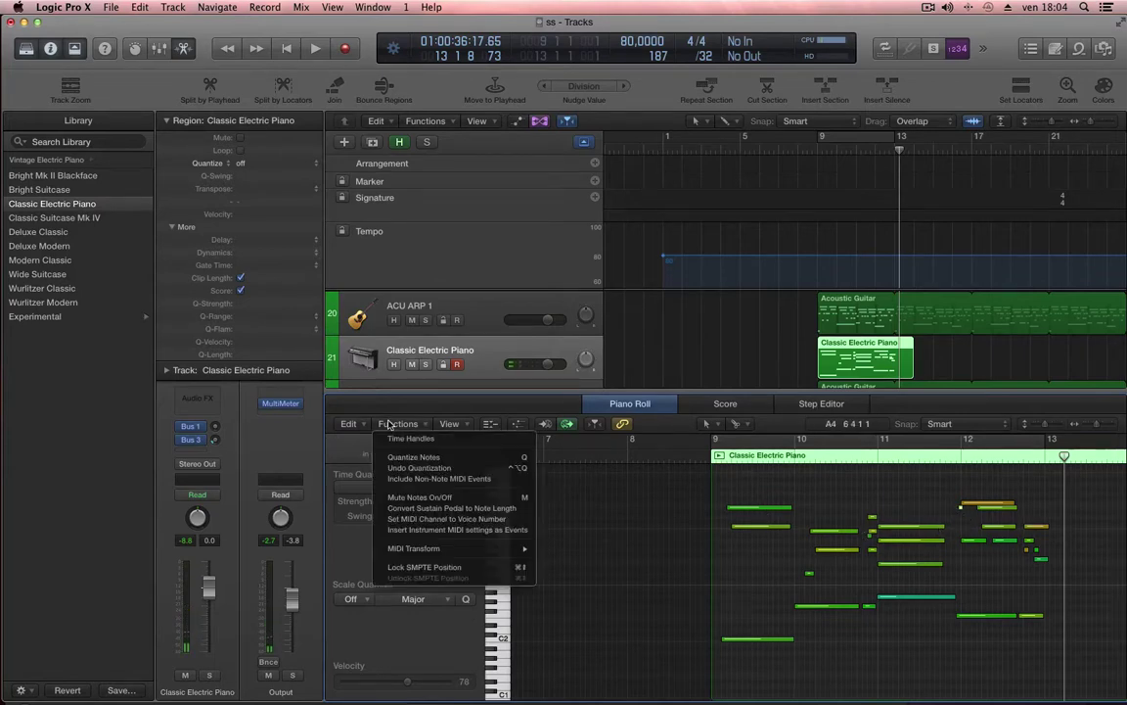
pyautogui.click(458, 498)
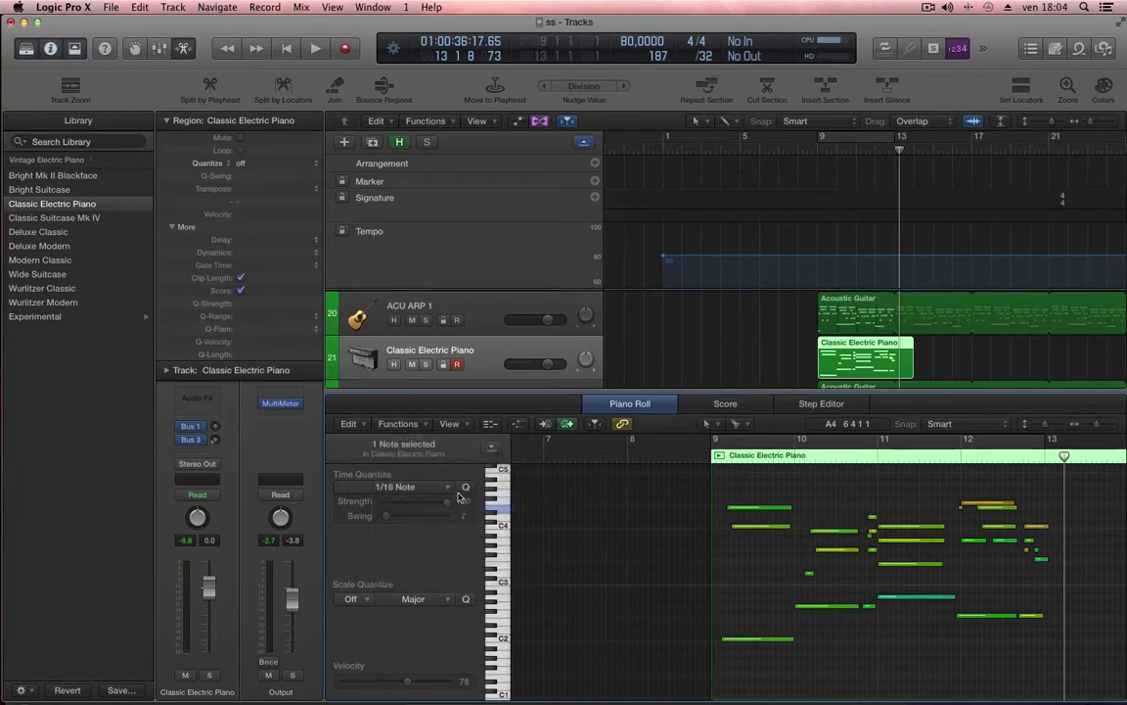
pyautogui.press('space')
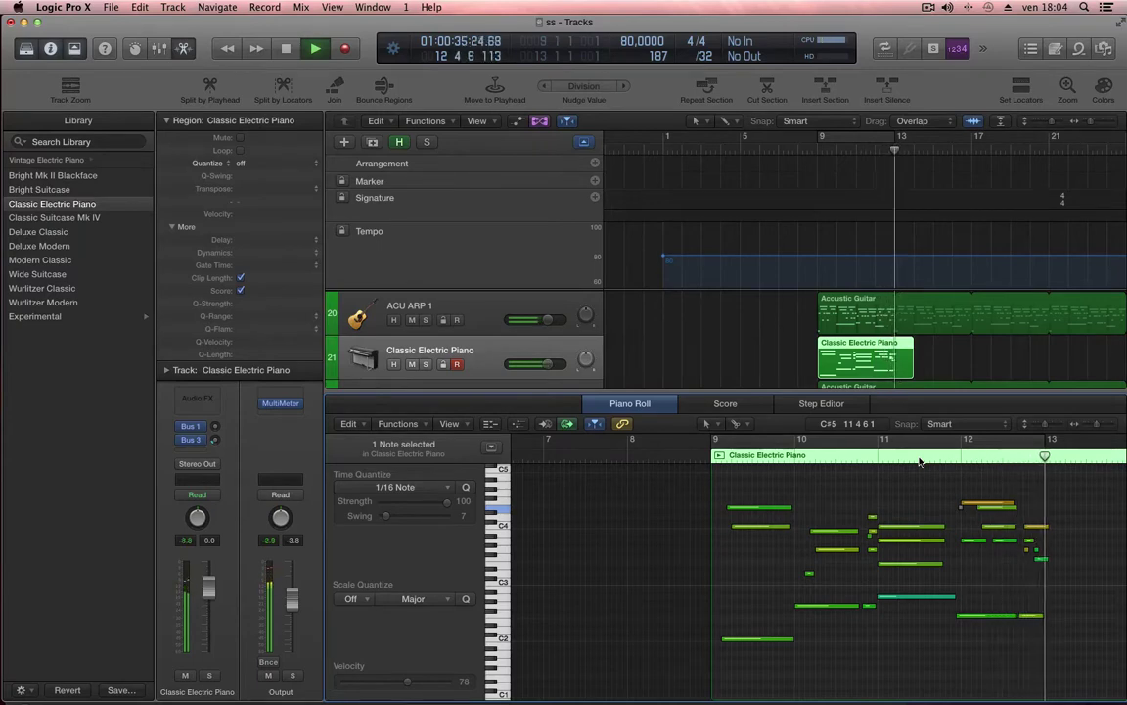
pyautogui.press('space')
pyautogui.click(398, 424)
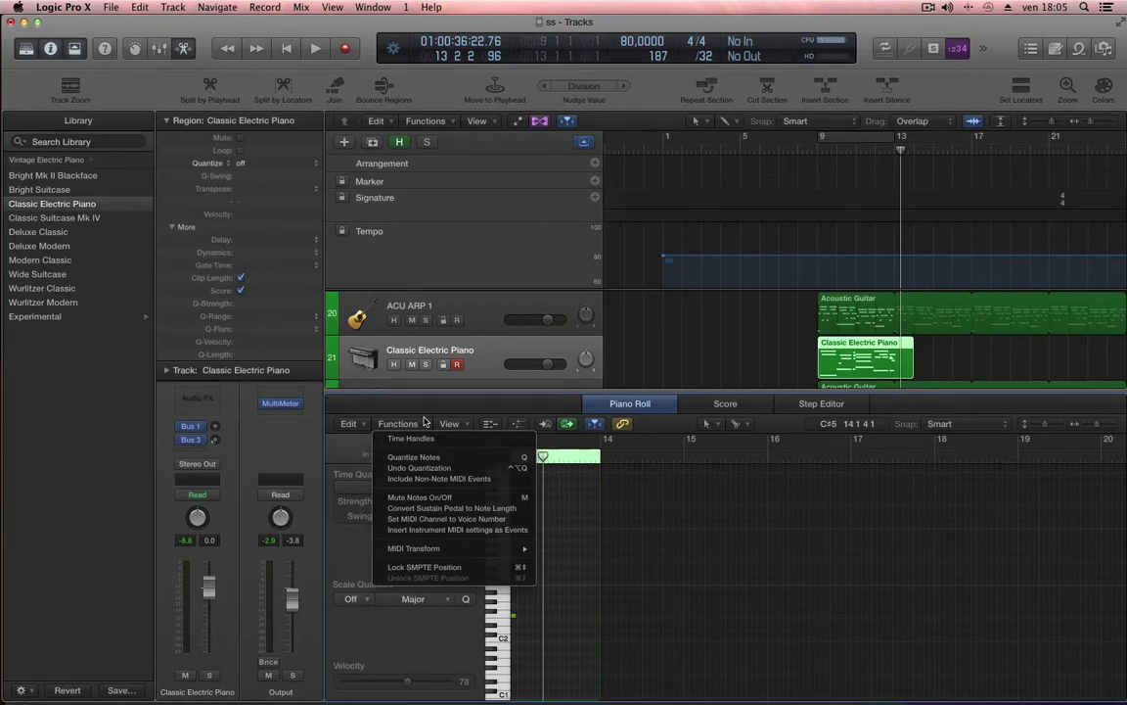
pyautogui.click(437, 411)
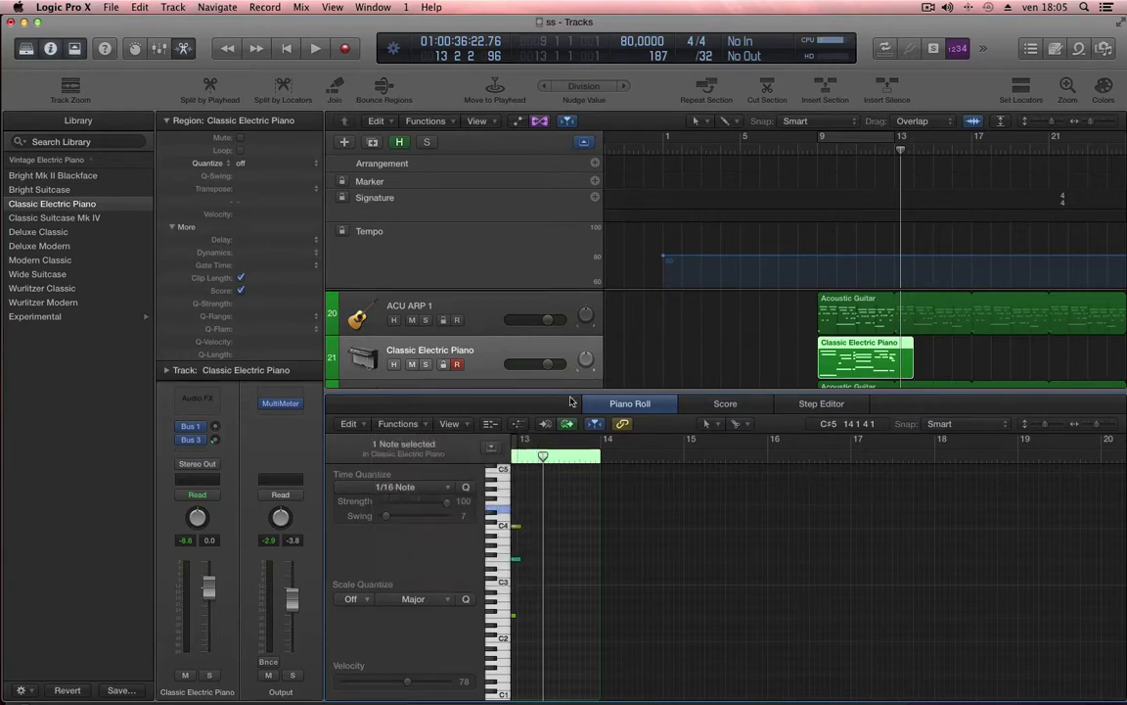
# - Record a second part on the Classic Electric Piano track, starting from bar 14 and stopping after bar 20
pyautogui.click(912, 147)
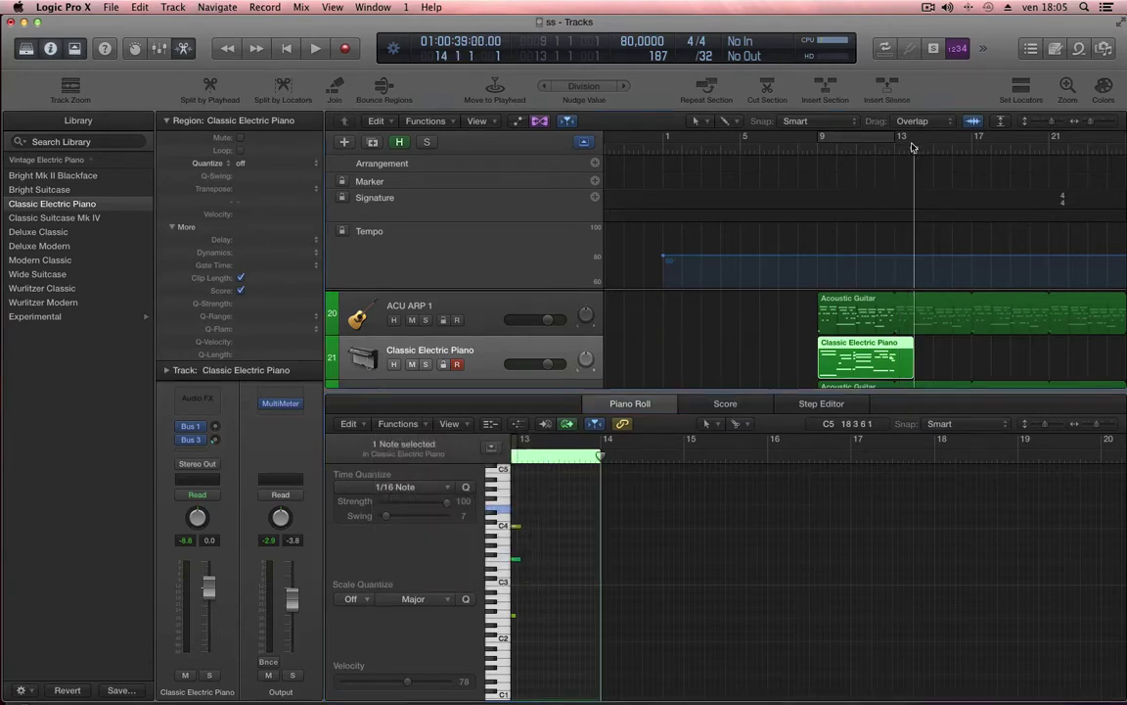
pyautogui.press('r')
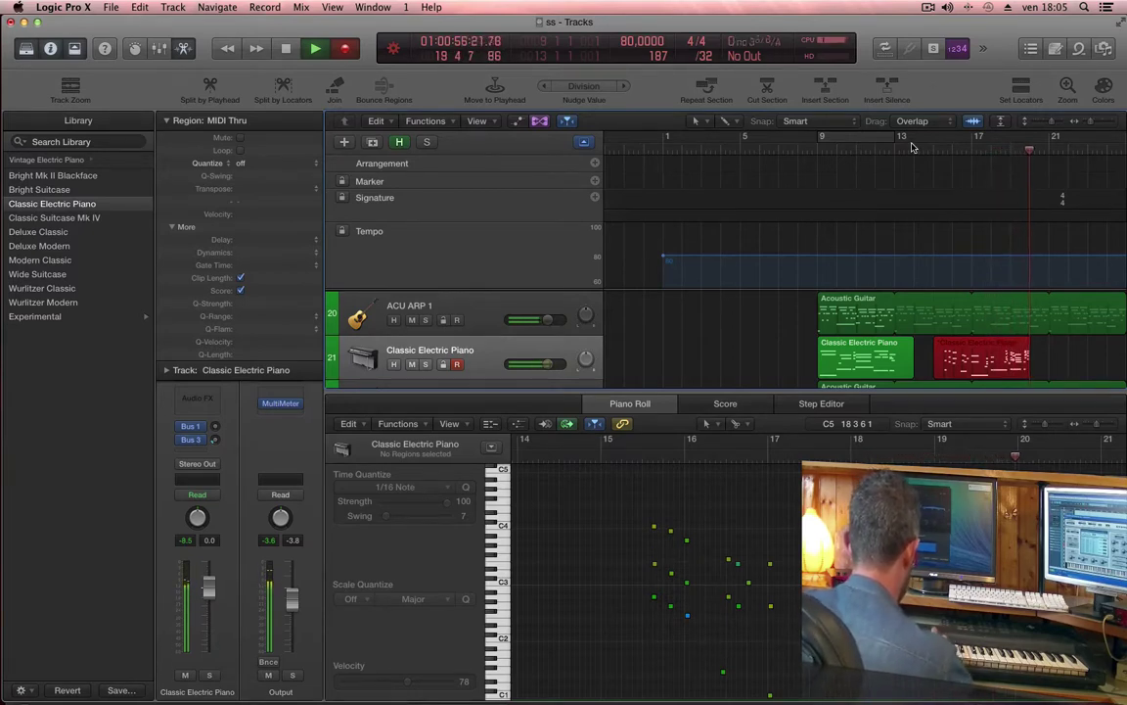
pyautogui.press('space')
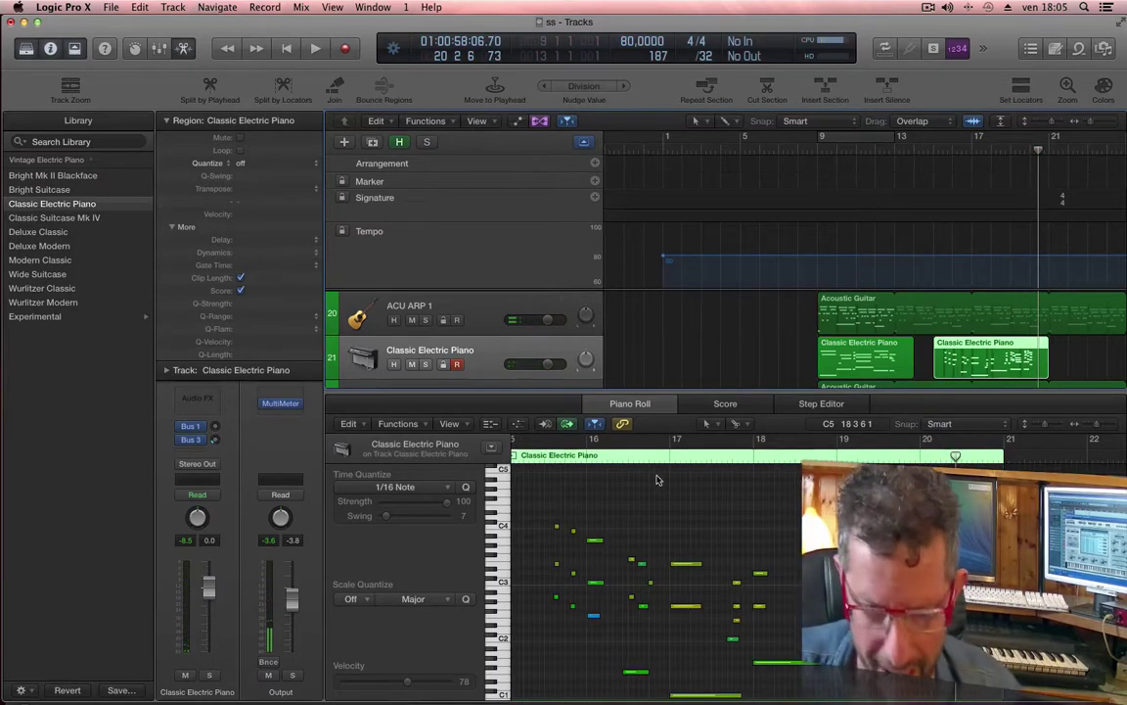
# - Enlarge the Piano Roll and show the new region's sustain pedal data in the MIDI Draw area, starting at bar 15 beat 3
pyautogui.click(545, 458)
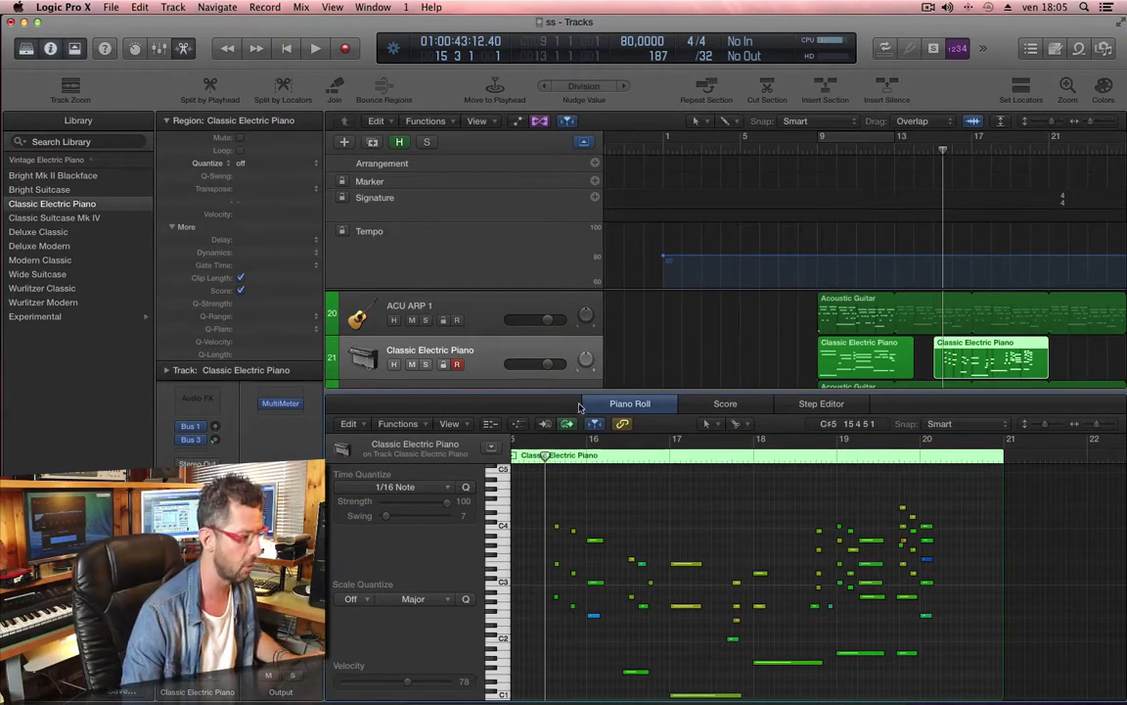
pyautogui.moveTo(584, 392); pyautogui.dragTo(604, 205)
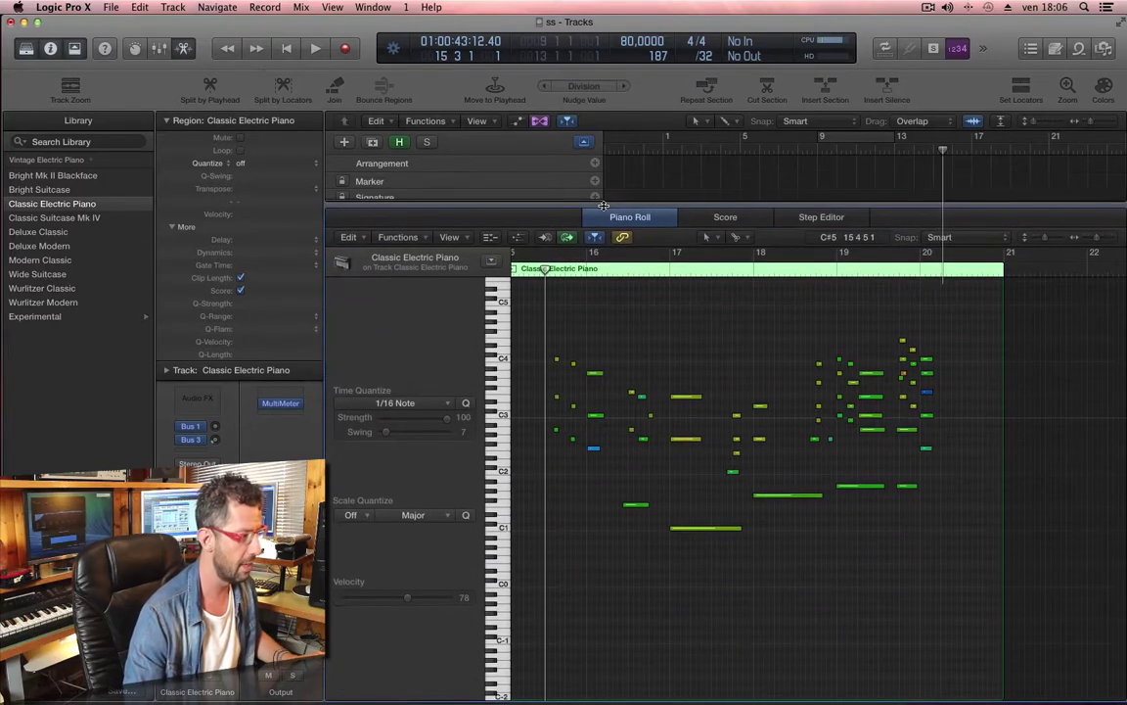
pyautogui.click(517, 238)
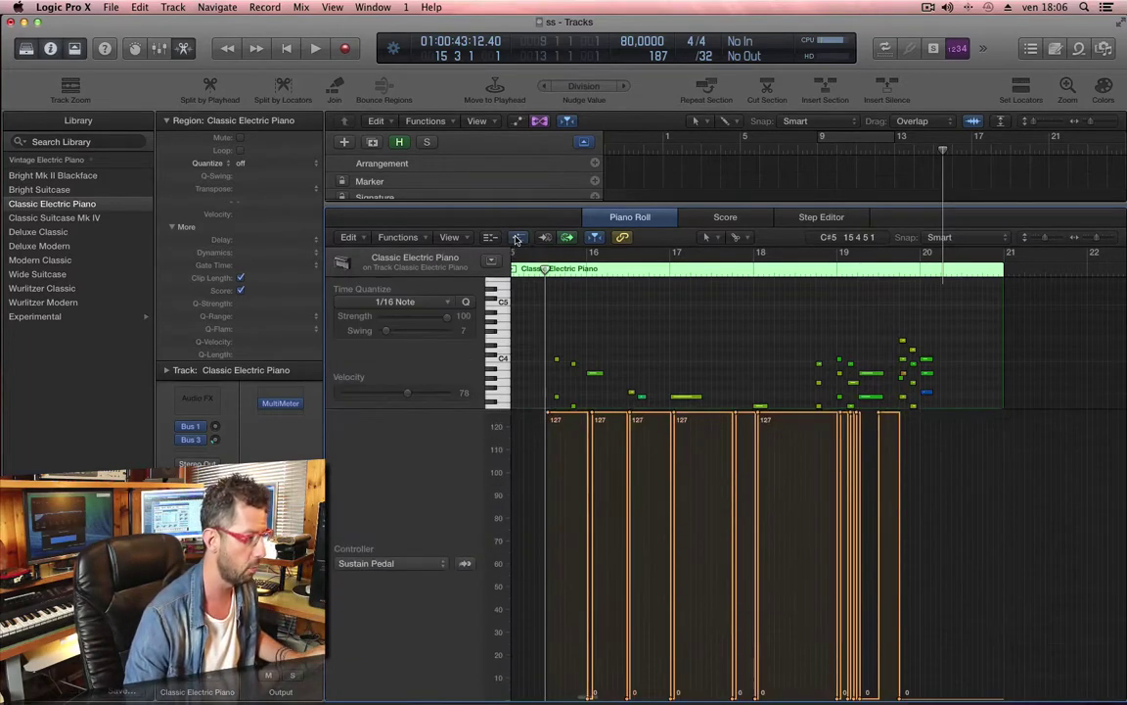
pyautogui.press('super+Right')
pyautogui.press('super+Right')
pyautogui.press('super+Right')
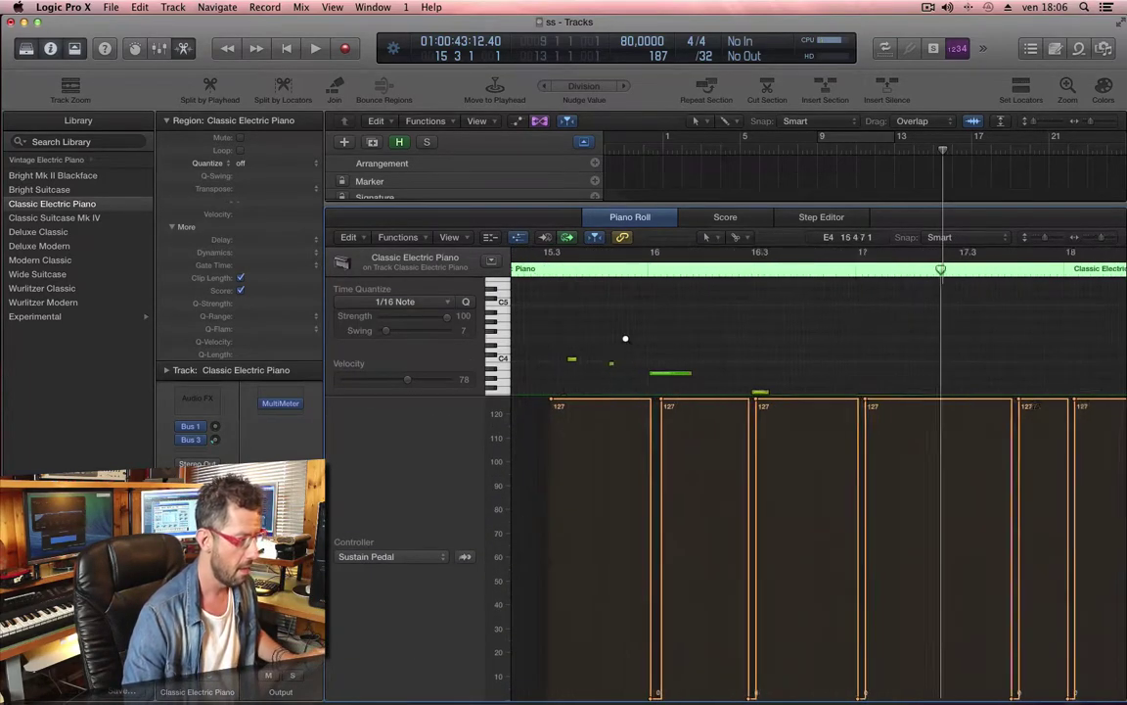
# - Examine the available MIDI Draw controllers, keep Sustain Pedal, and view the pedal data across the whole region
pyautogui.click(373, 558)
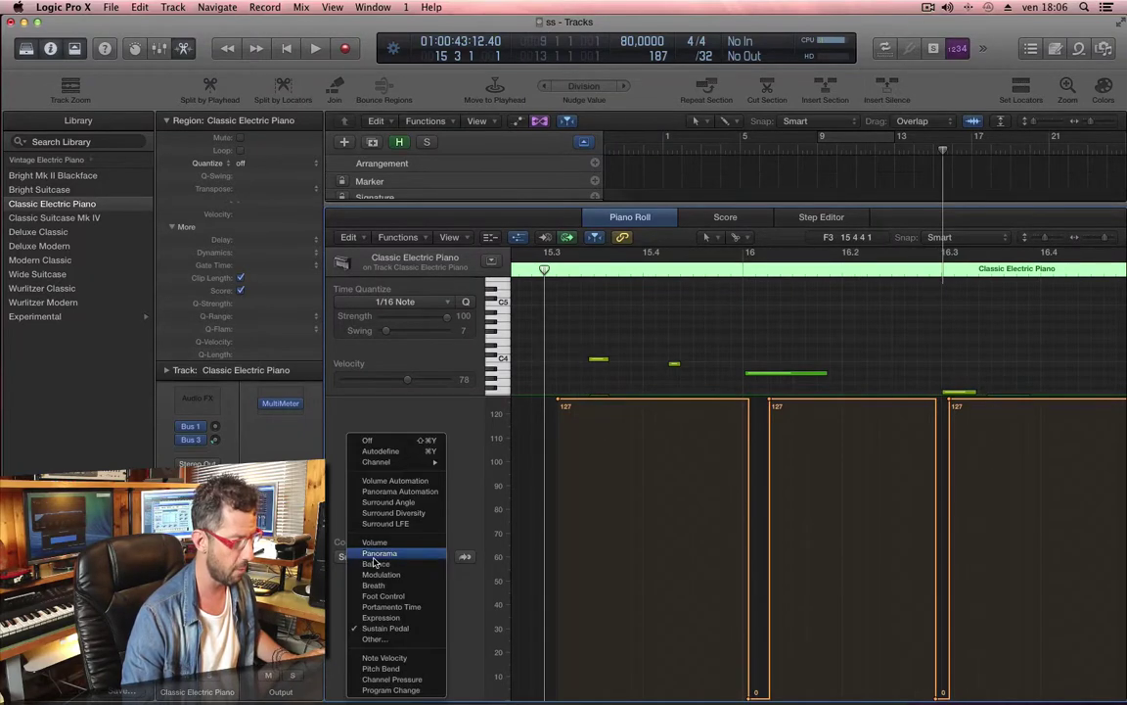
pyautogui.click(381, 630)
pyautogui.press('super+Left')
pyautogui.press('super+Left')
pyautogui.press('super+Left')
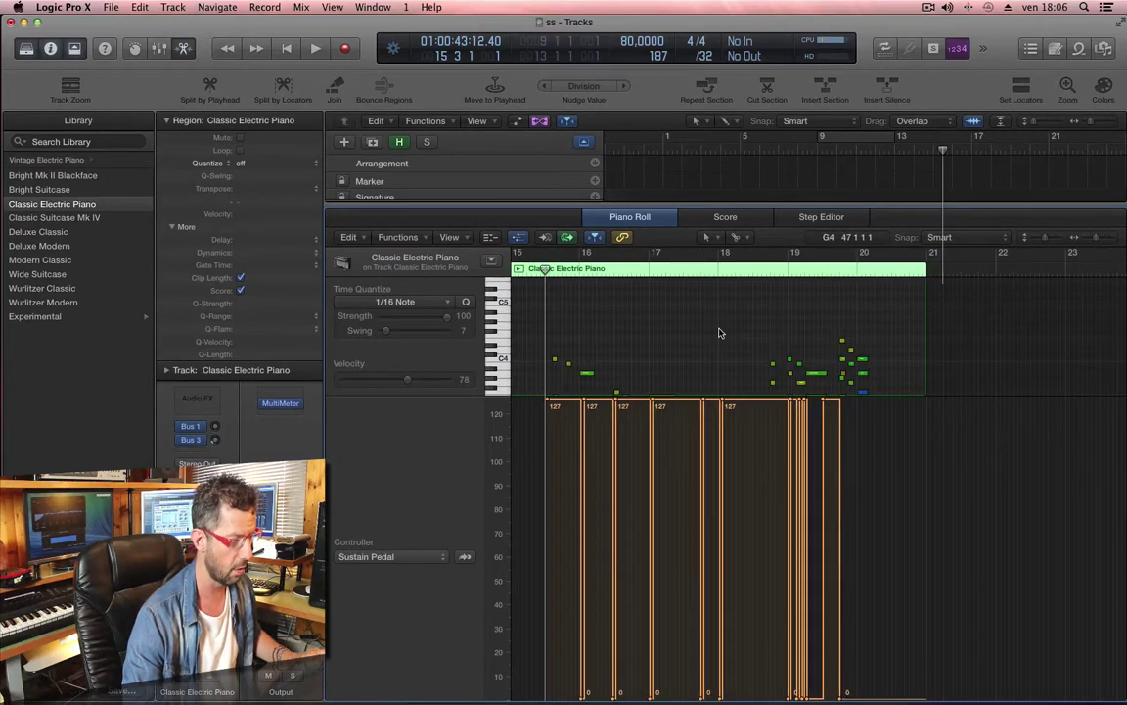
# - Play the beginning of the new part and select the three notes of its first chord in bar 15
pyautogui.press('space')
pyautogui.scroll(-1, 573, 349)
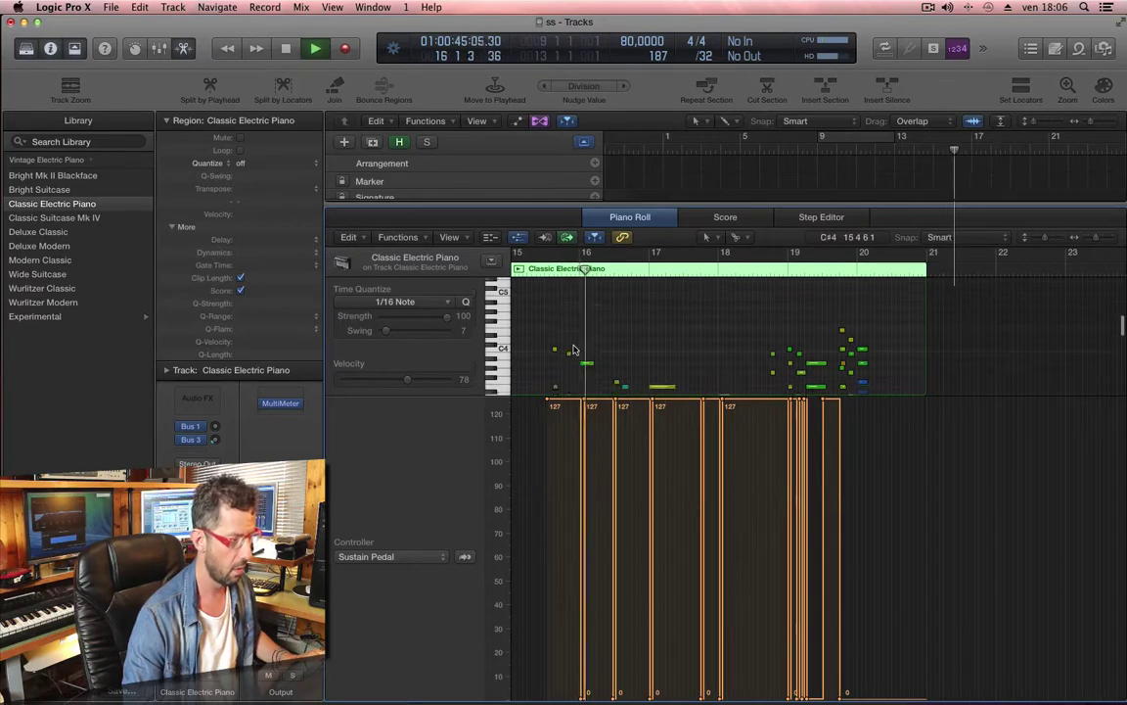
pyautogui.scroll(-4, 573, 349)
pyautogui.press('space')
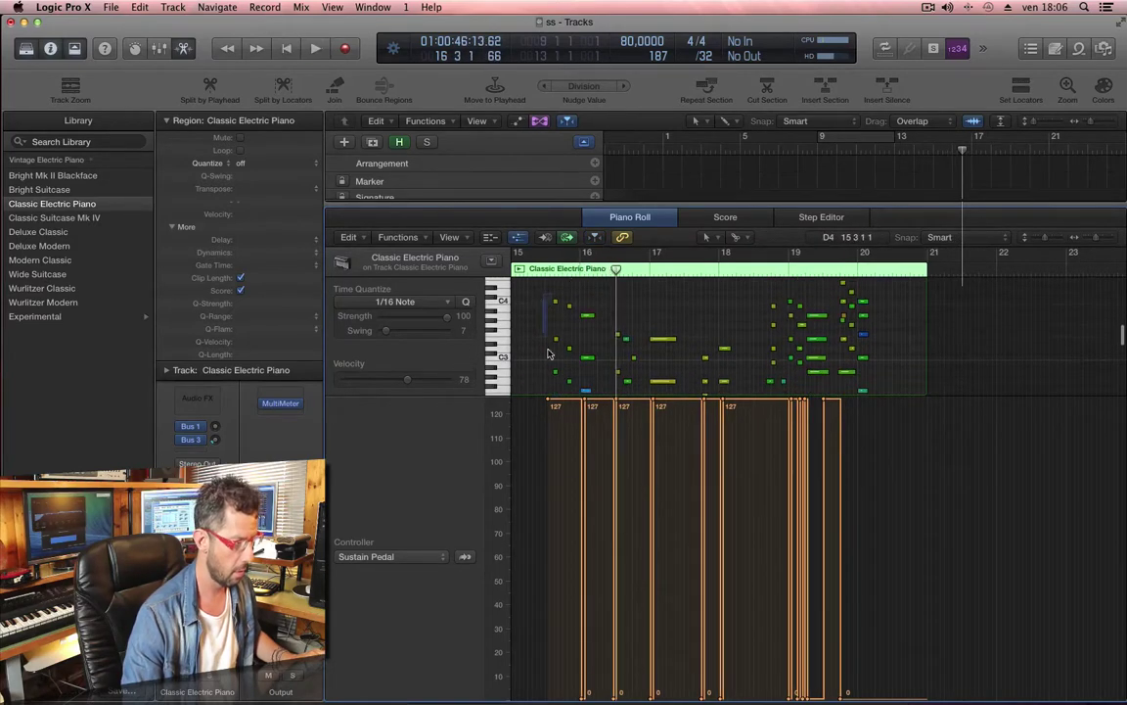
pyautogui.moveTo(549, 355); pyautogui.dragTo(561, 392)
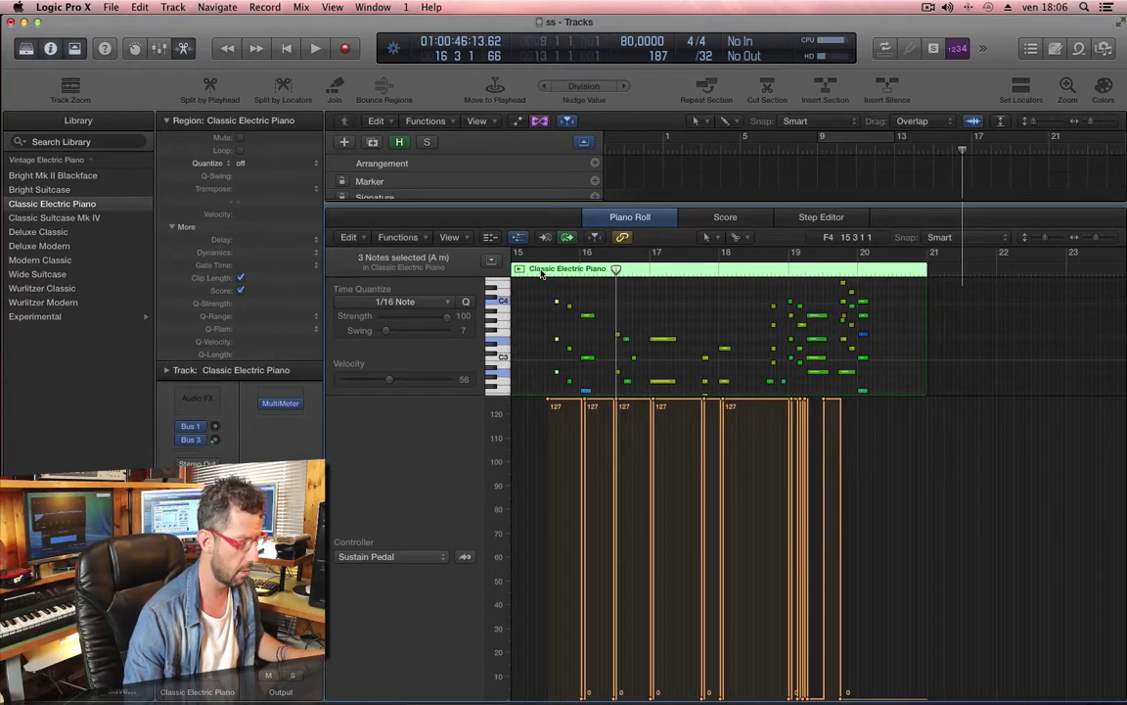
# - Play the opening of the new part, then examine the sustain pedal data closely between bars 16 and 17
pyautogui.press('space')
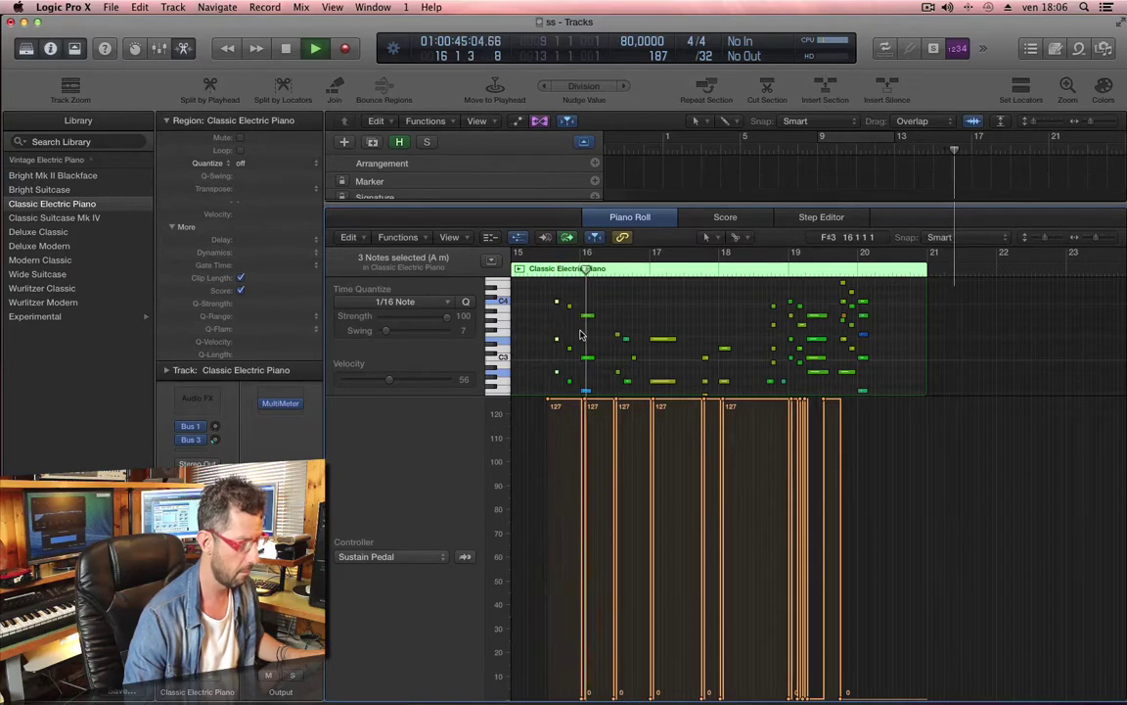
pyautogui.press('space')
pyautogui.click(406, 557)
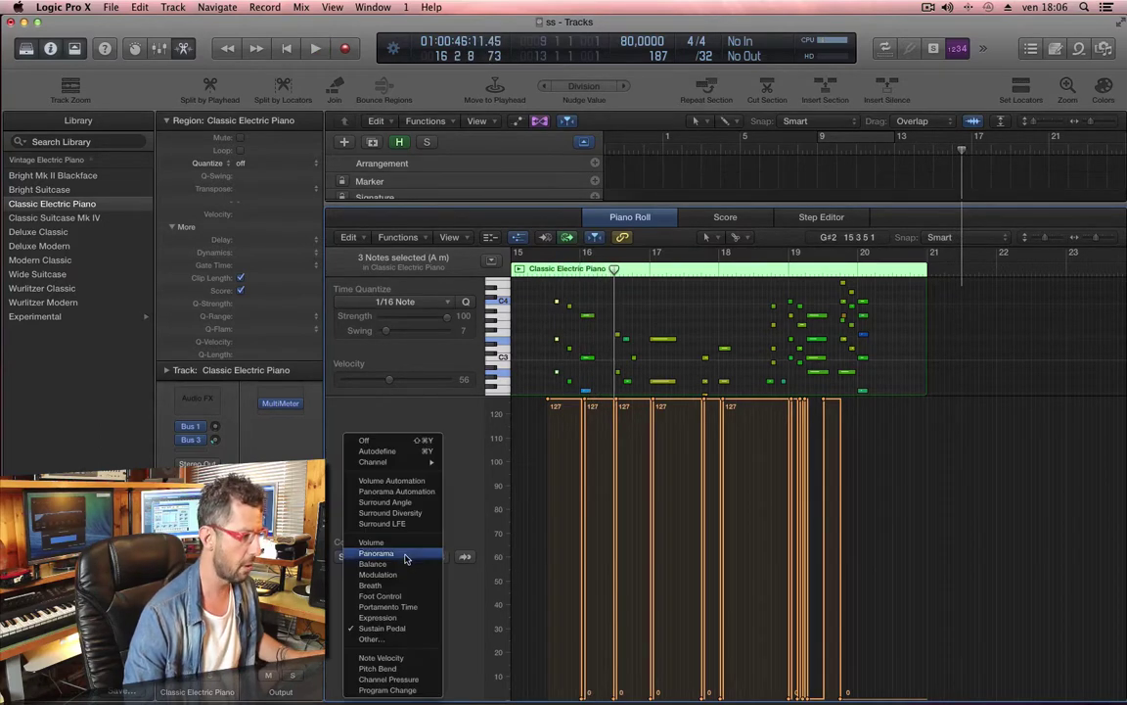
pyautogui.click(719, 556)
pyautogui.press('super+Right')
pyautogui.press('super+Right')
pyautogui.press('super+Right')
pyautogui.press('super+Right')
pyautogui.press('super+Right')
pyautogui.press('super+Right')
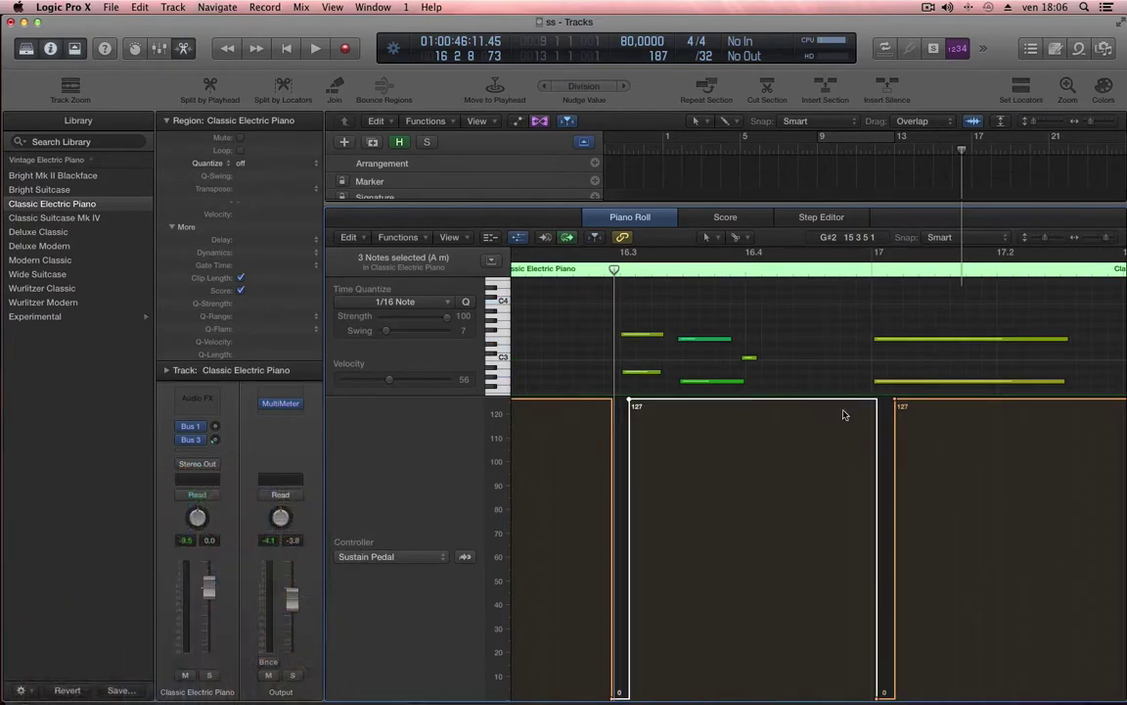
# - Switch the MIDI Draw controller to Note Velocity and view the note velocities of the whole region
pyautogui.click(401, 556)
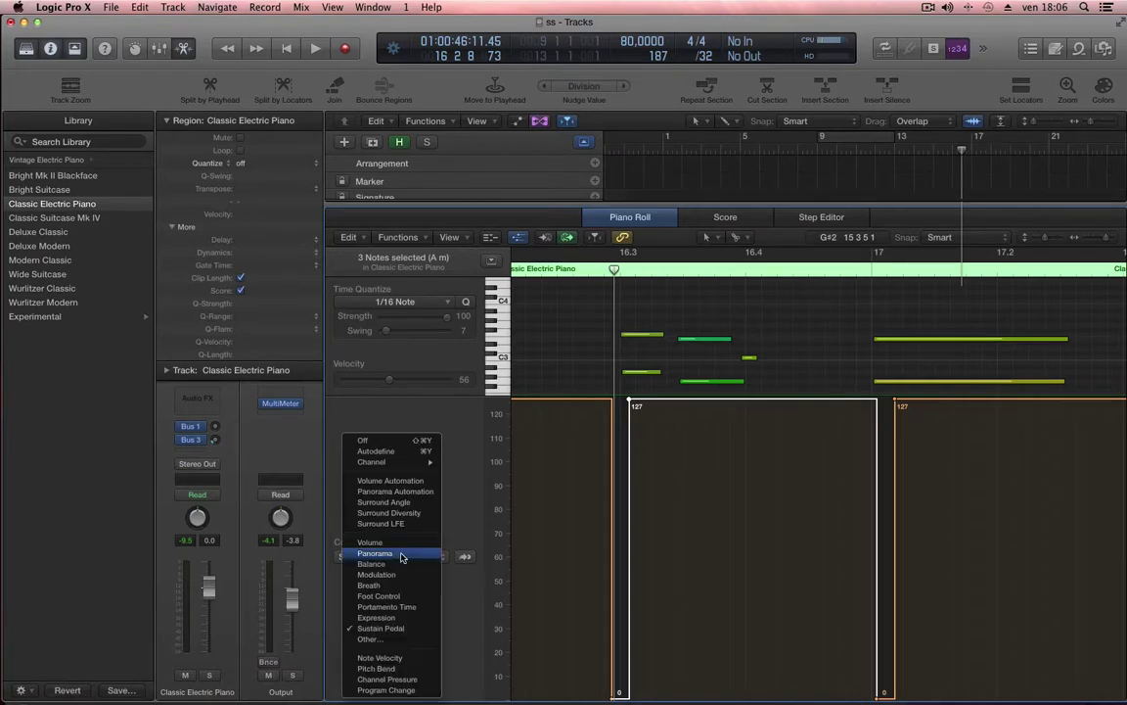
pyautogui.click(380, 658)
pyautogui.press('super+Left')
pyautogui.press('super+Left')
pyautogui.press('super+Left')
pyautogui.press('super+Left')
pyautogui.press('super+Left')
pyautogui.press('super+Left')
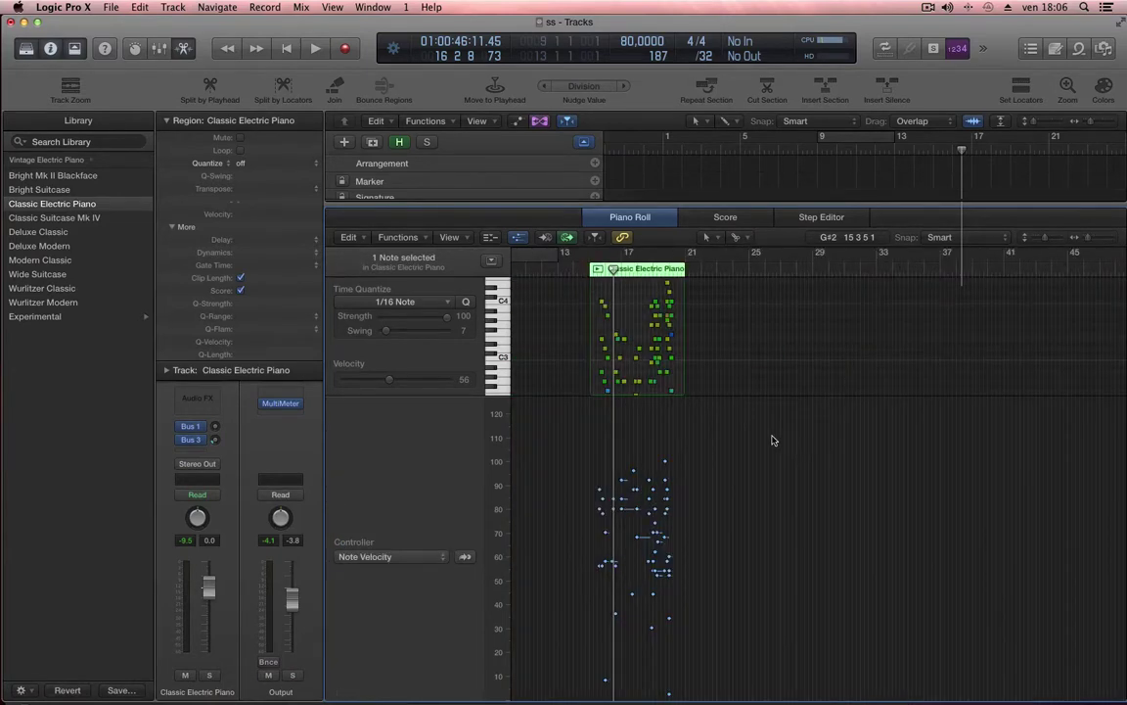
pyautogui.press('super+Right')
pyautogui.press('super+Right')
pyautogui.press('super+Right')
pyautogui.press('super+Right')
pyautogui.press('super+Right')
pyautogui.press('super+Left')
pyautogui.press('super+Left')
pyautogui.press('super+Left')
pyautogui.press('super+Left')
pyautogui.press('super+Left')
pyautogui.press('super+Left')
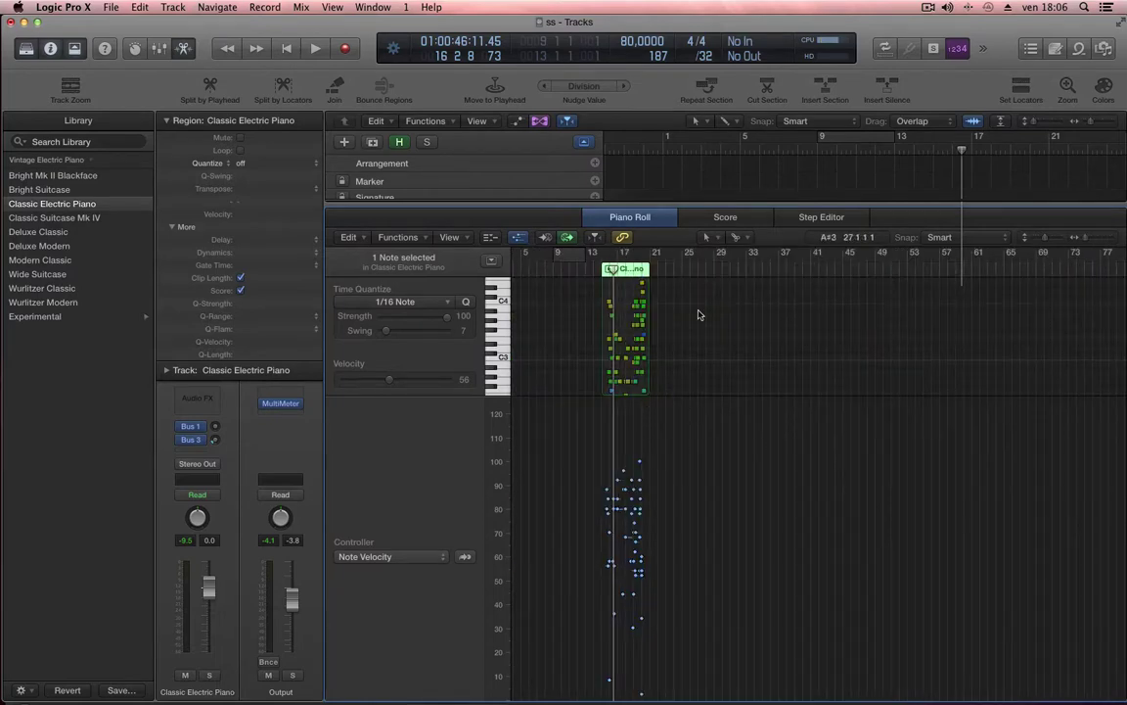
pyautogui.press('super+Right')
pyautogui.press('super+Right')
pyautogui.press('super+Right')
pyautogui.press('super+Right')
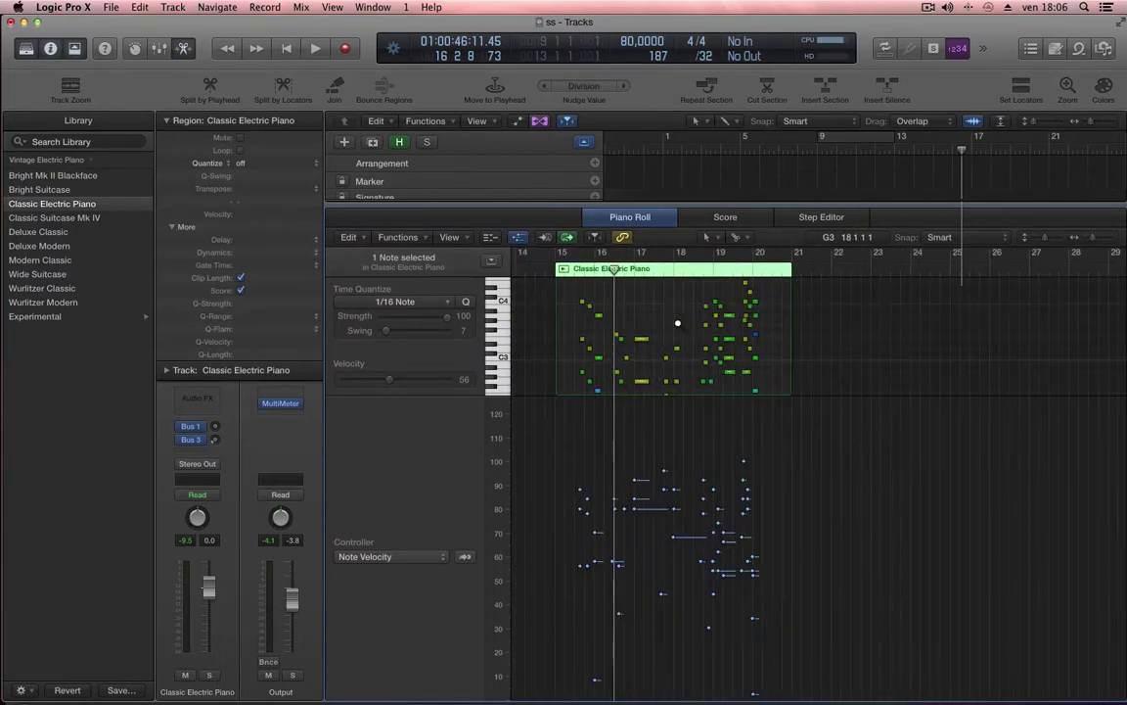
# - Play the region from bar 15 to hear the chord at bar 16, leaving cycle mode off
pyautogui.click(620, 308)
pyautogui.click(570, 273)
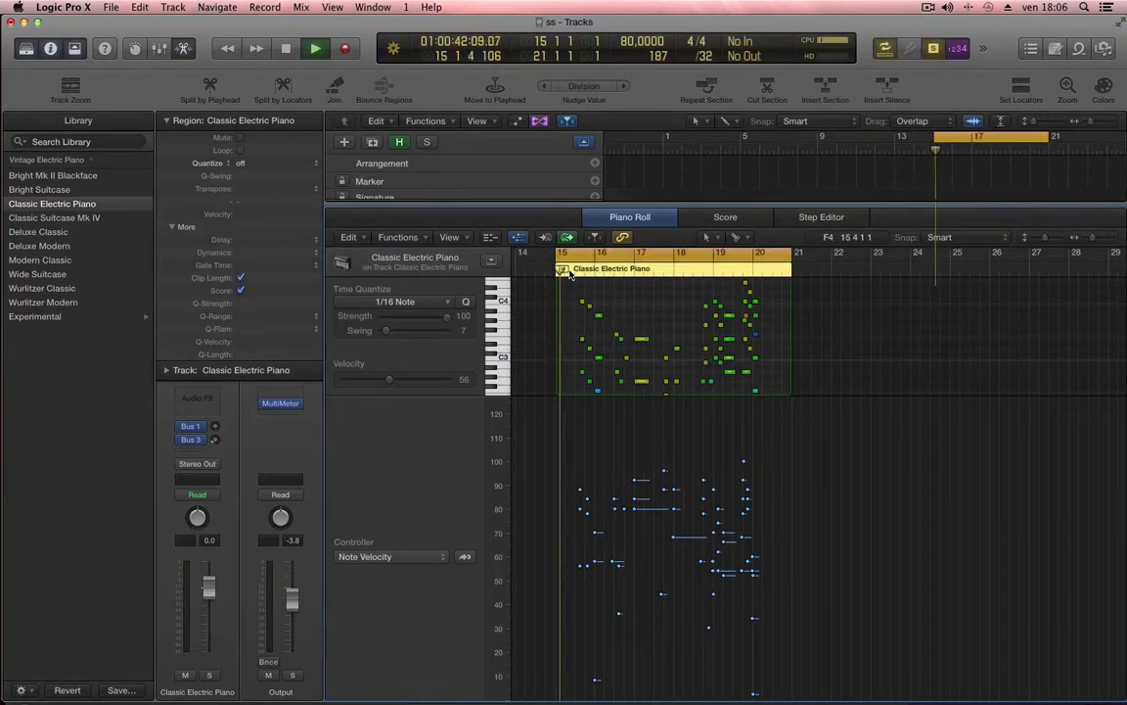
pyautogui.press('space')
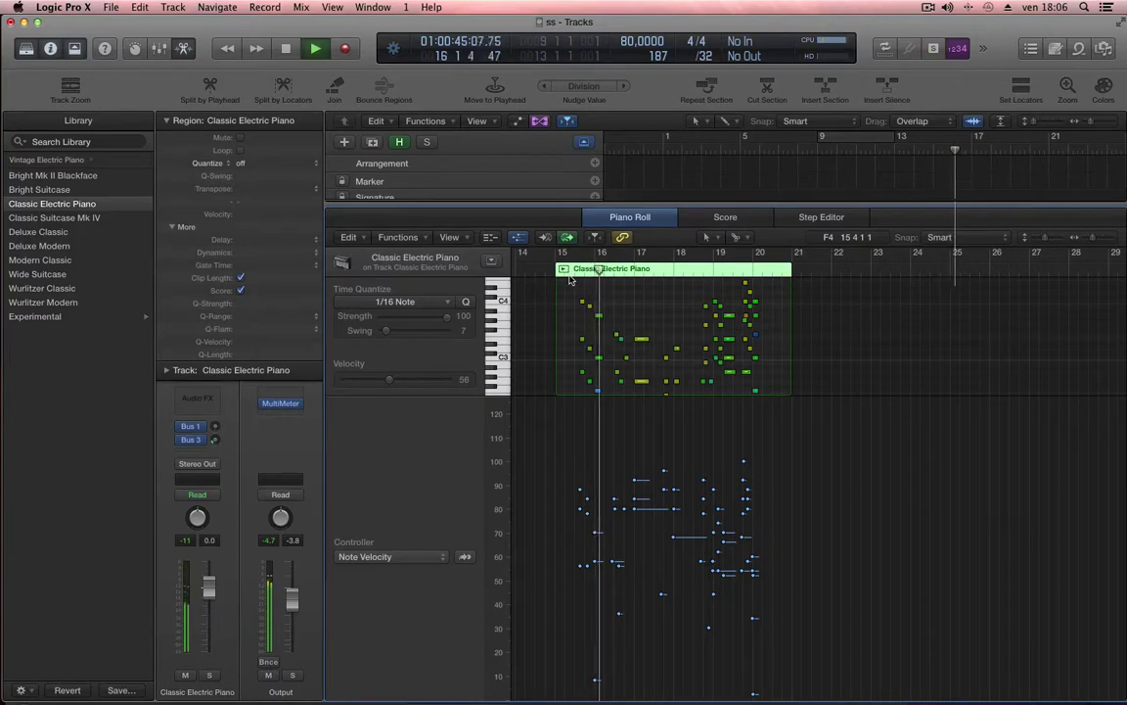
pyautogui.press('space')
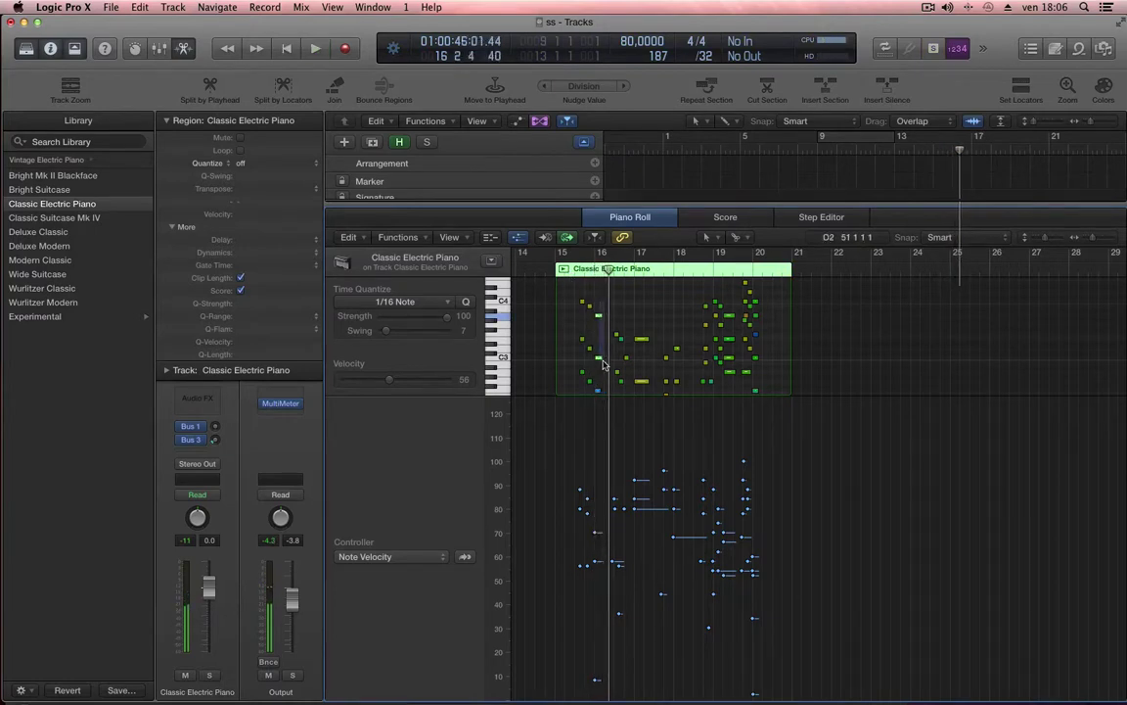
# - Raise the velocities of the three-note chord at bar 16, set its lowest note's velocity to 51, and play the result
pyautogui.moveTo(599, 392); pyautogui.dragTo(599, 394)
pyautogui.moveTo(596, 534); pyautogui.dragTo(591, 504)
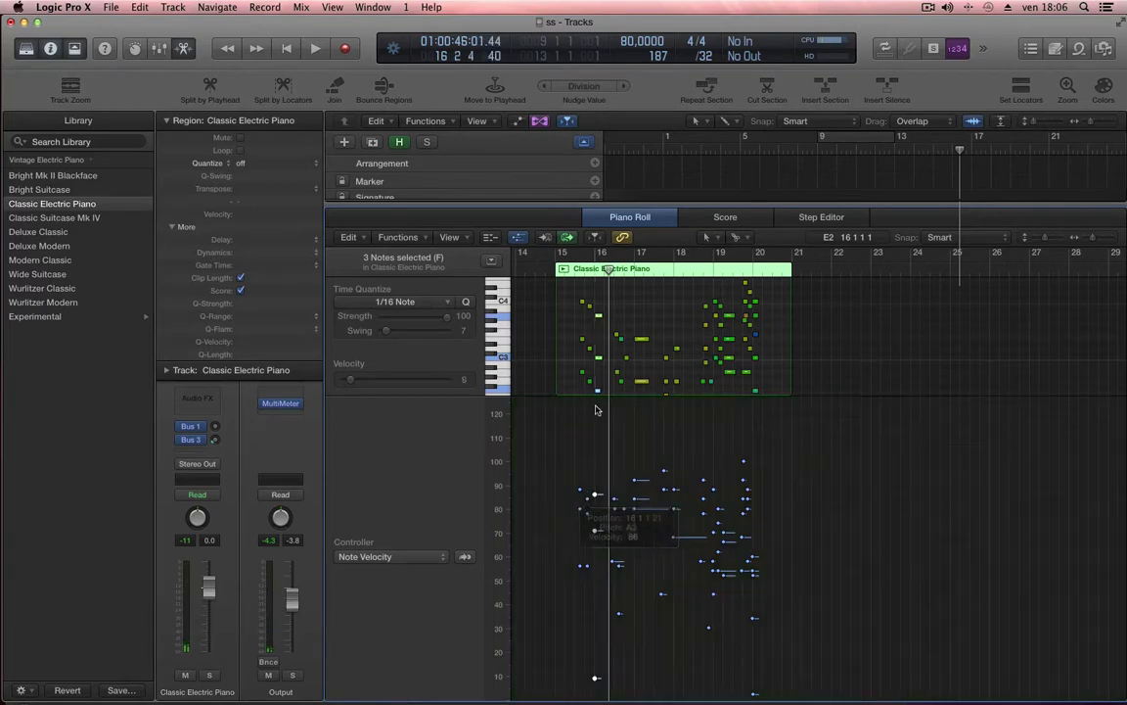
pyautogui.click(602, 386)
pyautogui.click(597, 392)
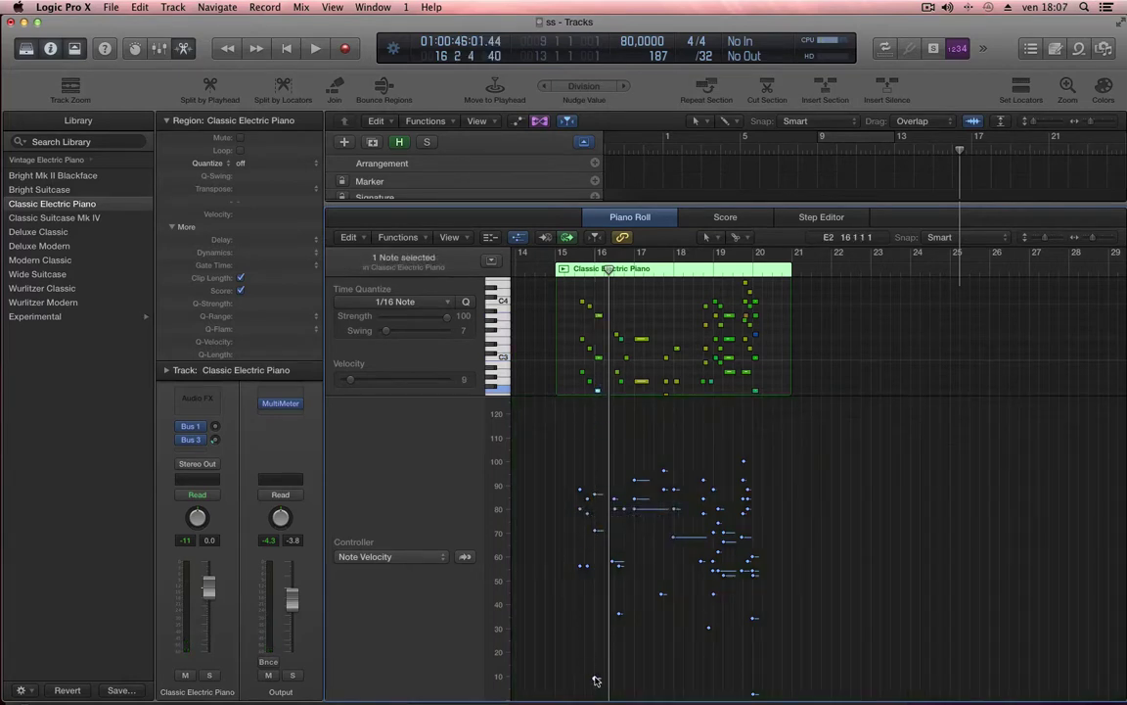
pyautogui.moveTo(594, 680); pyautogui.dragTo(594, 578)
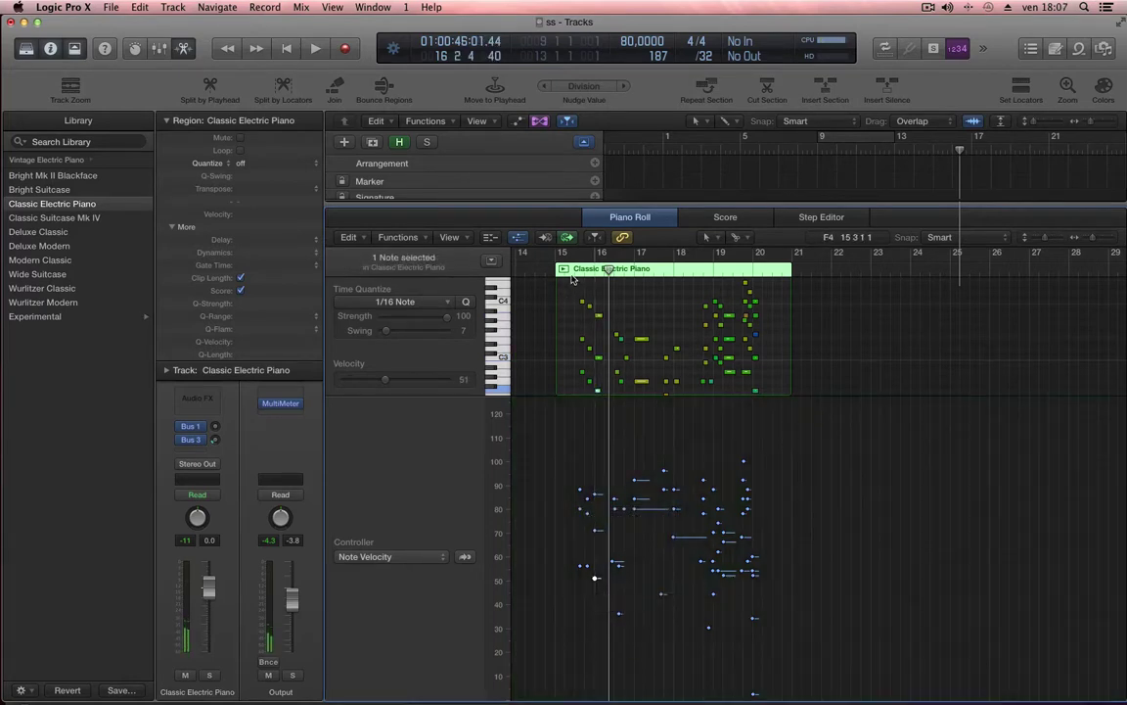
pyautogui.press('space')
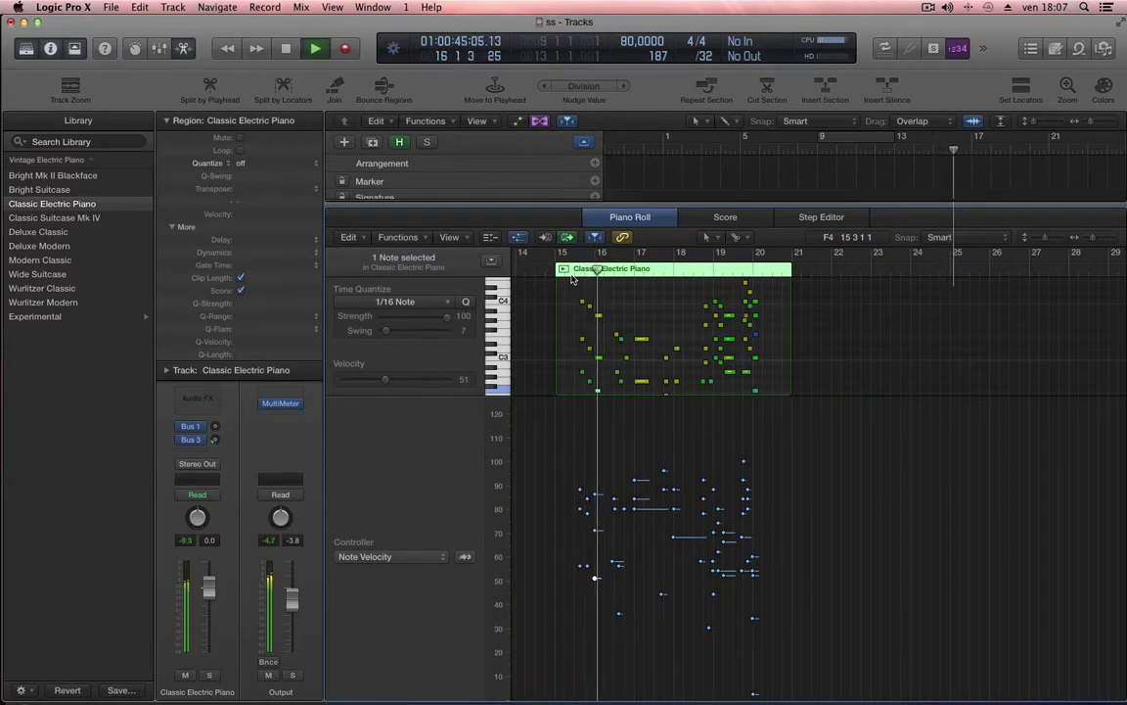
pyautogui.press('space')
# - Select the six notes of the two chords in bar 15 and play the part from bar 16 to bar 18
pyautogui.moveTo(573, 279); pyautogui.dragTo(590, 391)
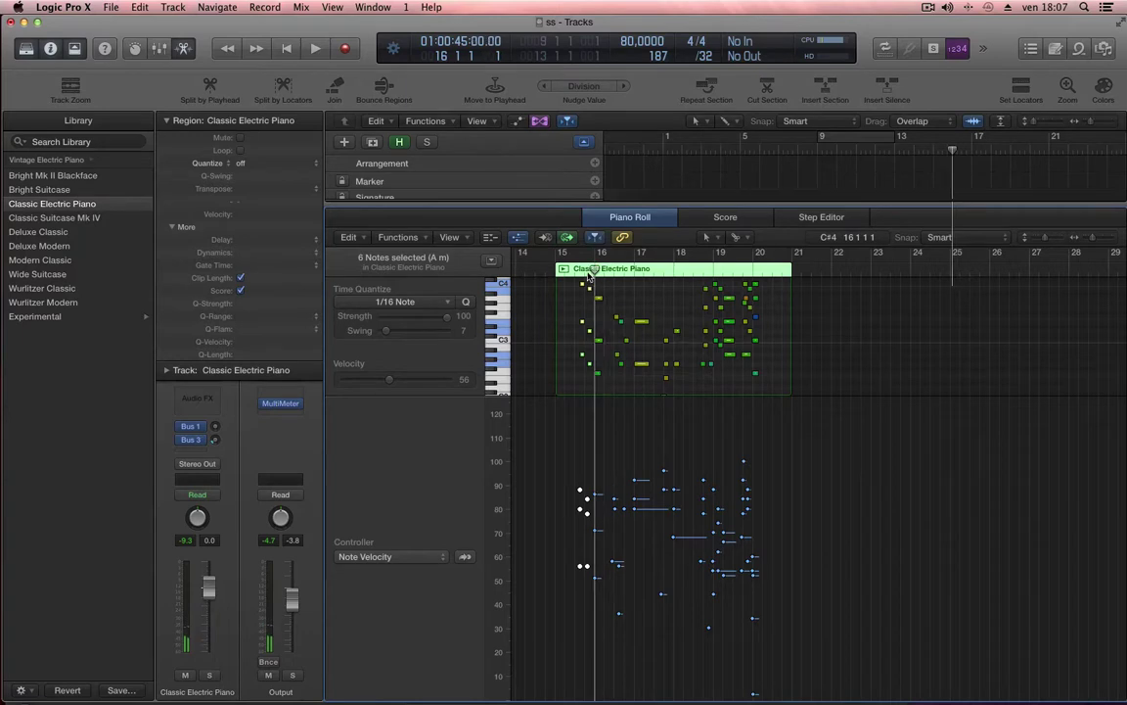
pyautogui.press('space')
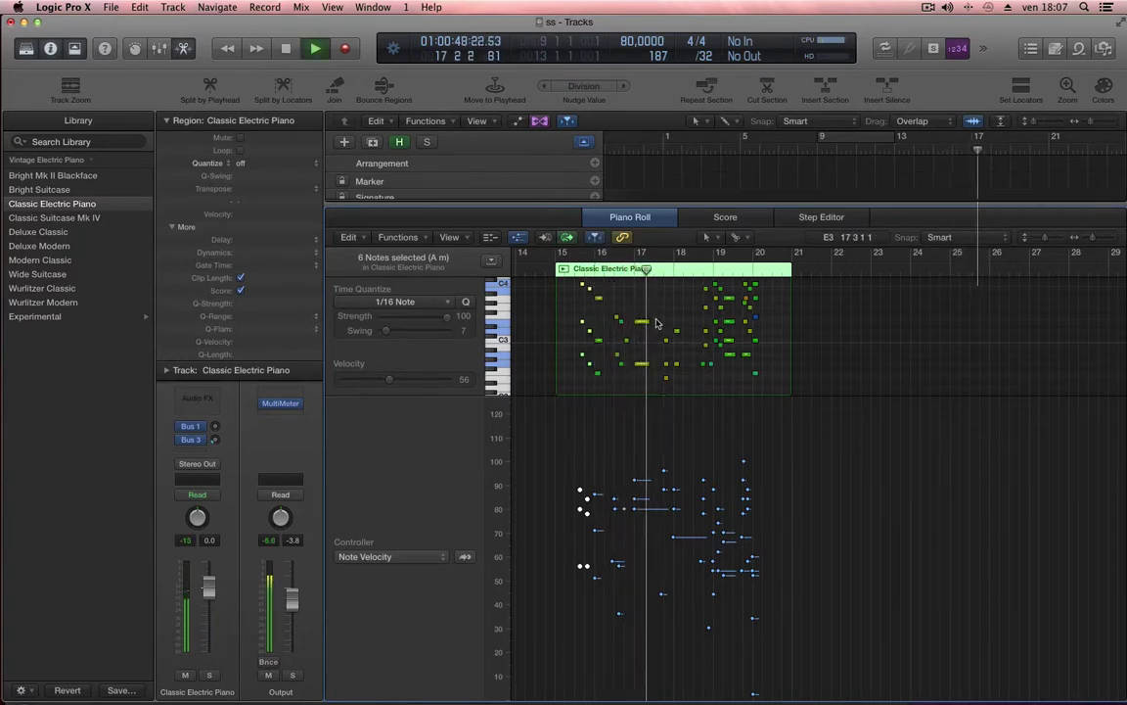
pyautogui.hscroll(4, 657, 321)
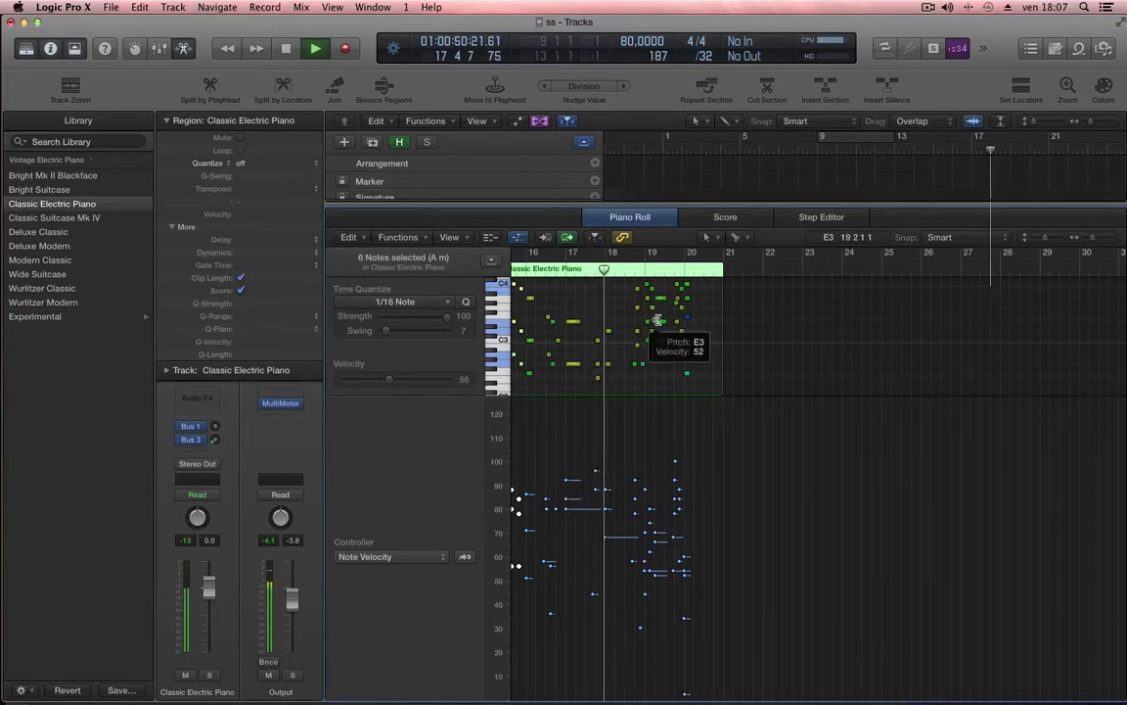
pyautogui.press('space')
# - Delete the two stray low notes near the end of bar 17 and play the part into bar 20
pyautogui.scroll(-3, 602, 343)
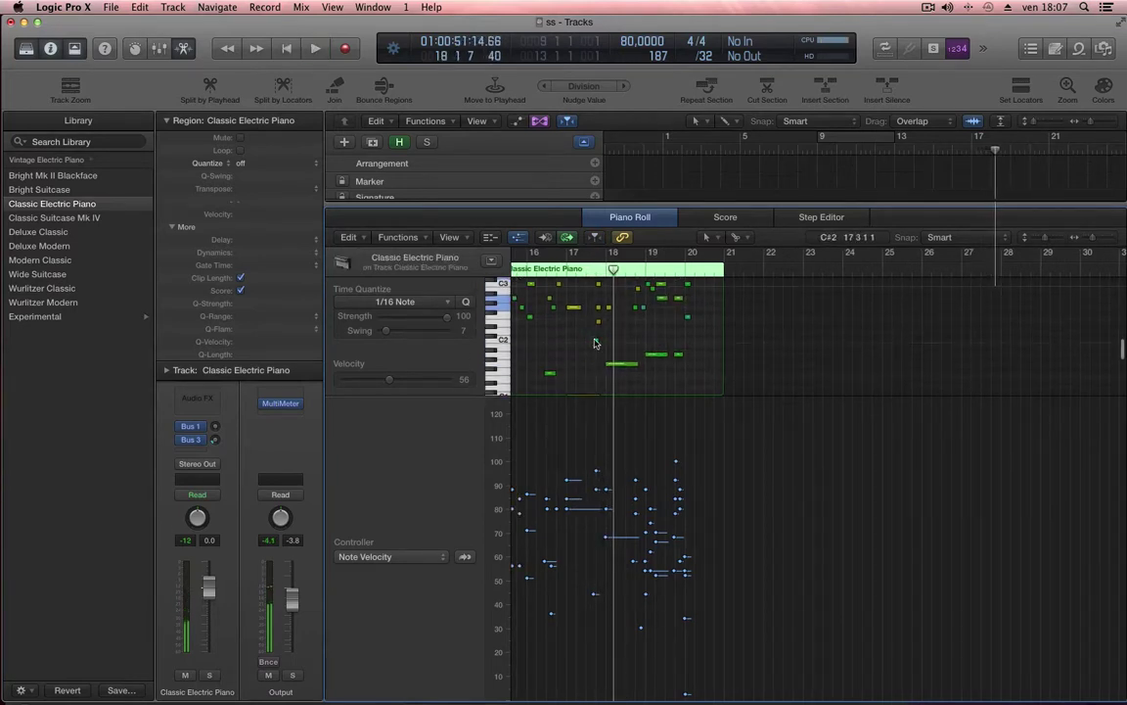
pyautogui.click(598, 321)
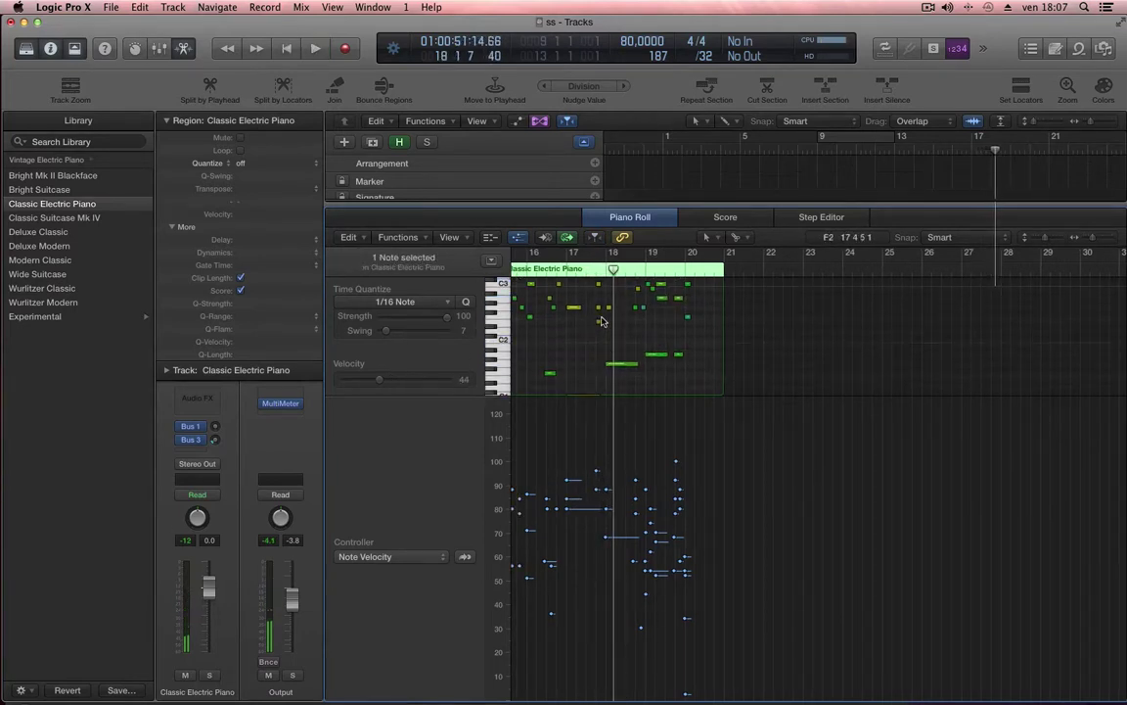
pyautogui.click(566, 269)
pyautogui.press('space')
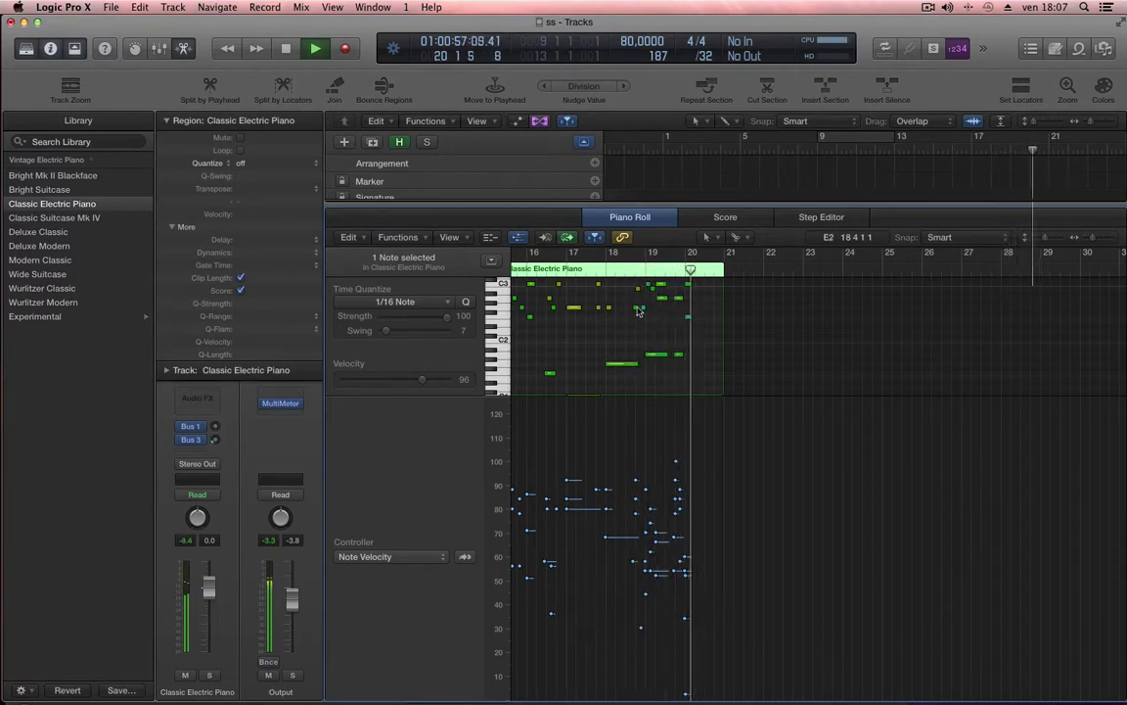
pyautogui.press('space')
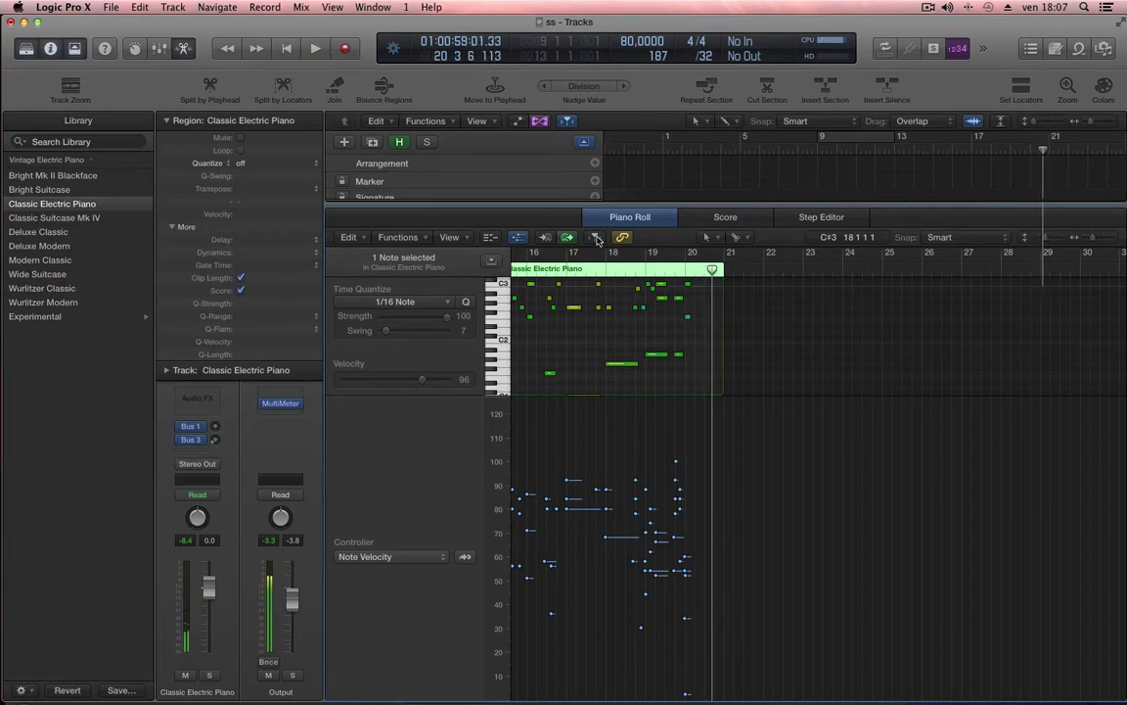
# - Play the end of the region from bar 20 beat 3 into bar 21
pyautogui.scroll(10, 703, 312)
pyautogui.scroll(-4, 701, 311)
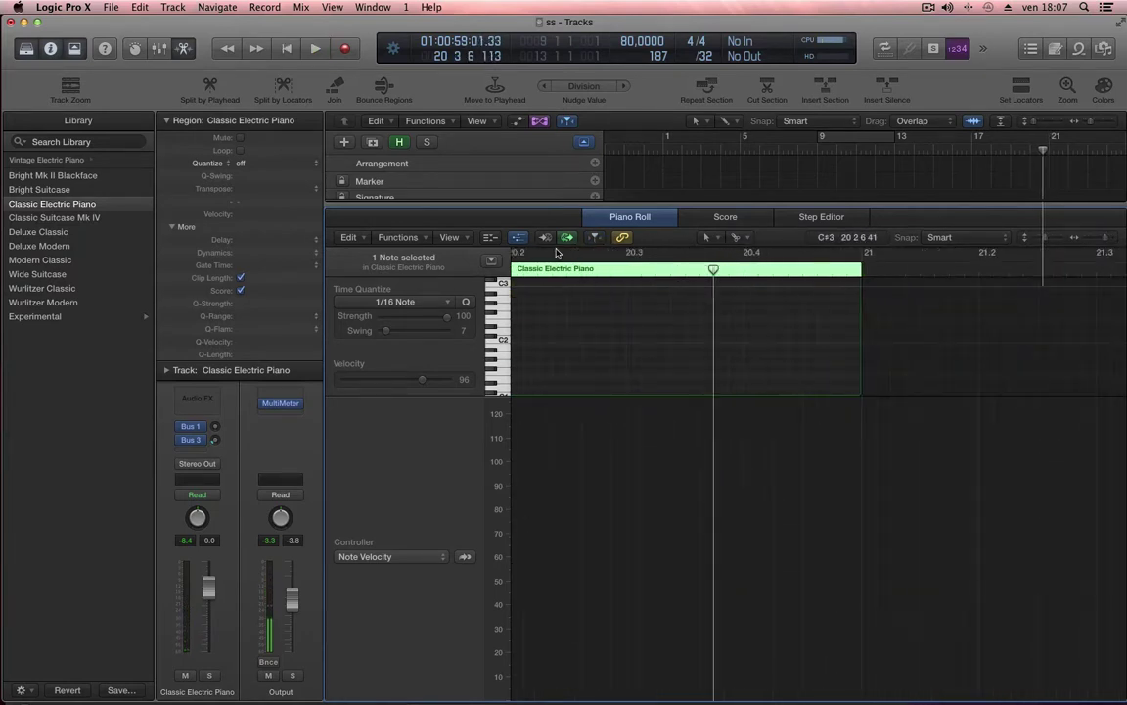
pyautogui.press('space')
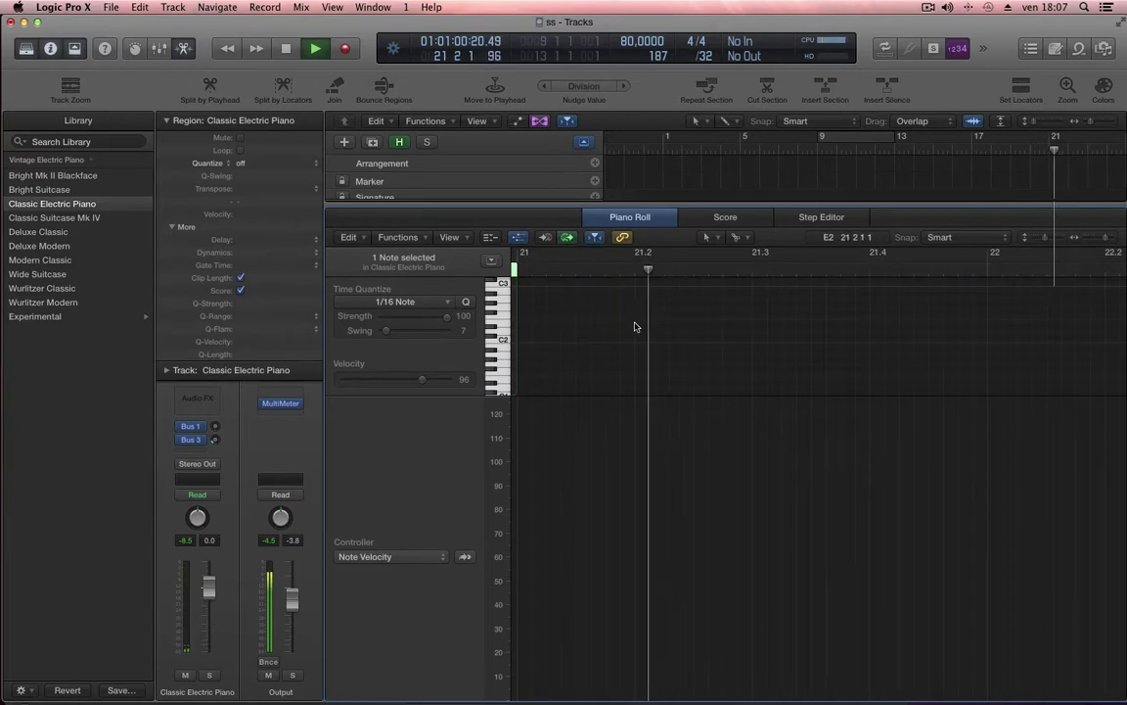
pyautogui.press('space')
pyautogui.scroll(-5, 659, 348)
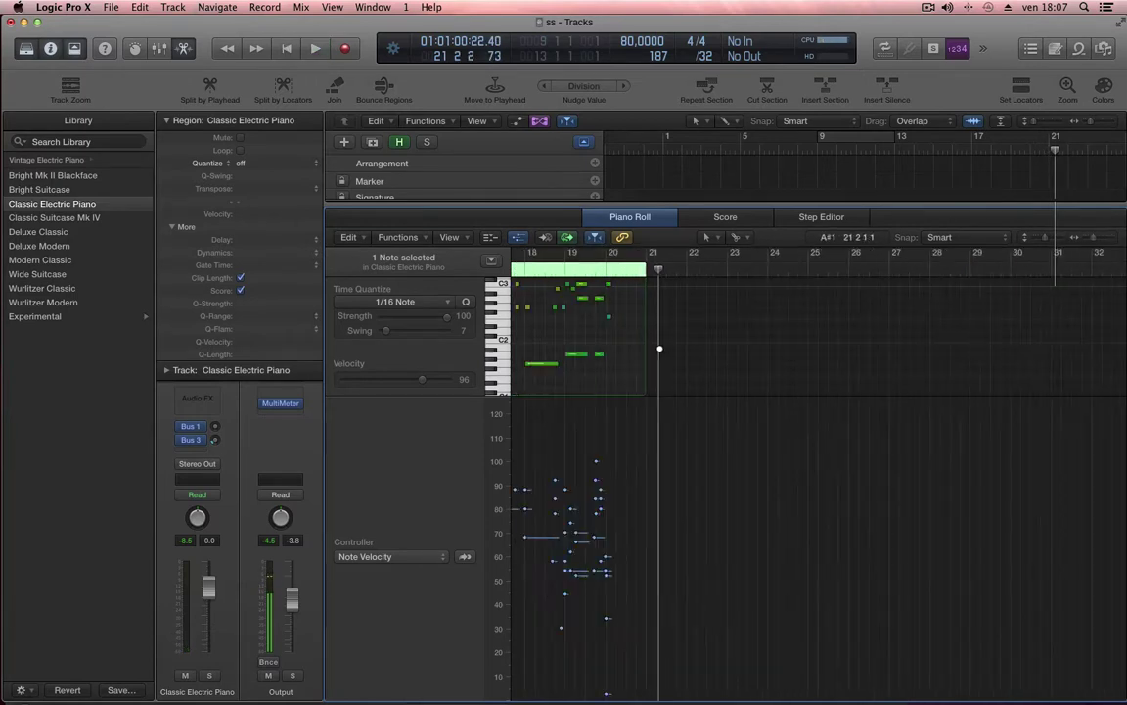
# - Show Pitch Bend in the MIDI Draw area and draw a curve rising from 0 to 33 in bar 15 and dropping to -3 in bar 16
pyautogui.click(528, 277)
pyautogui.click(392, 556)
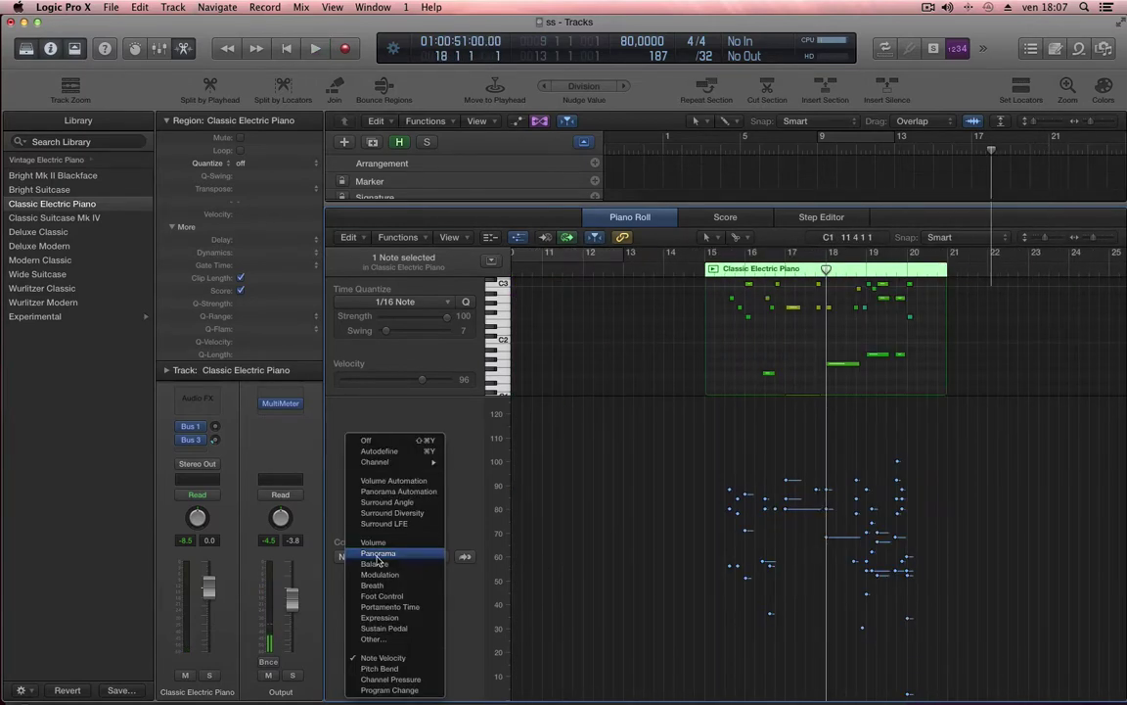
pyautogui.click(411, 668)
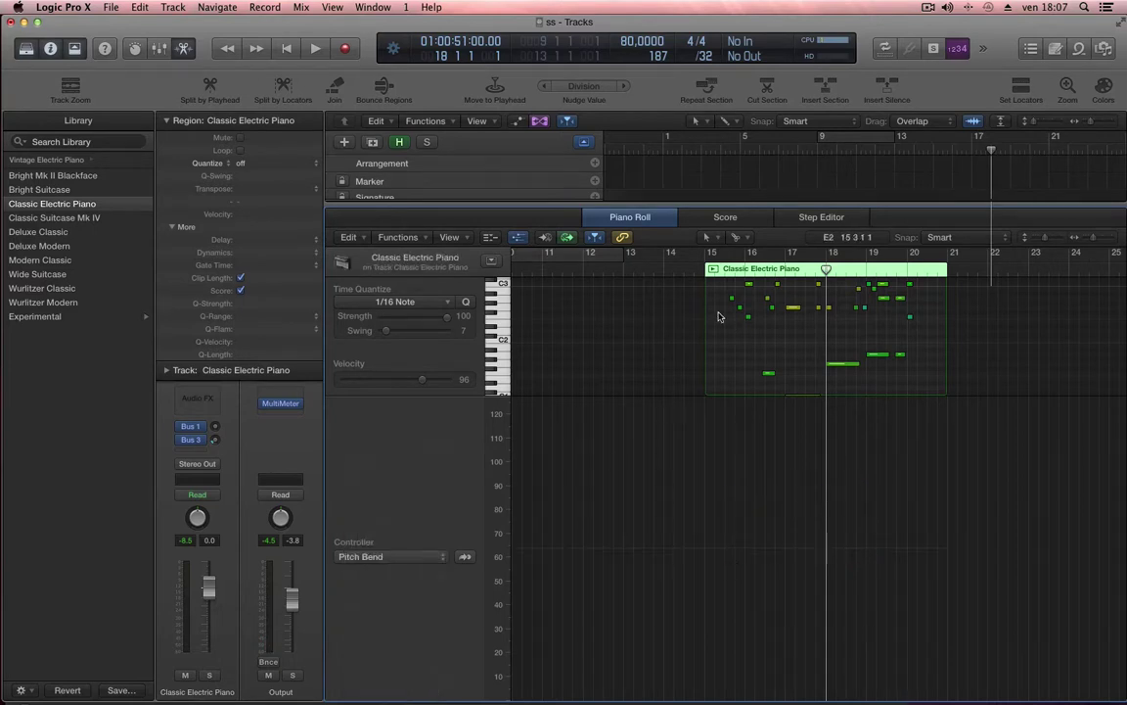
pyautogui.click(715, 551)
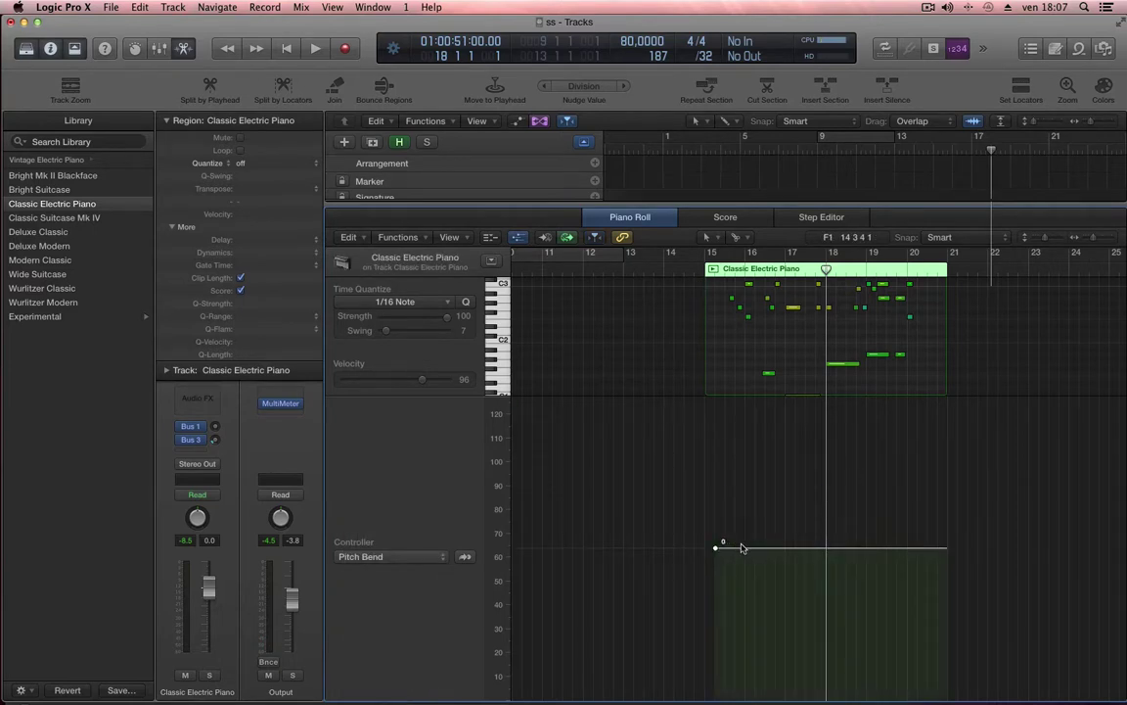
pyautogui.moveTo(743, 550); pyautogui.dragTo(744, 471)
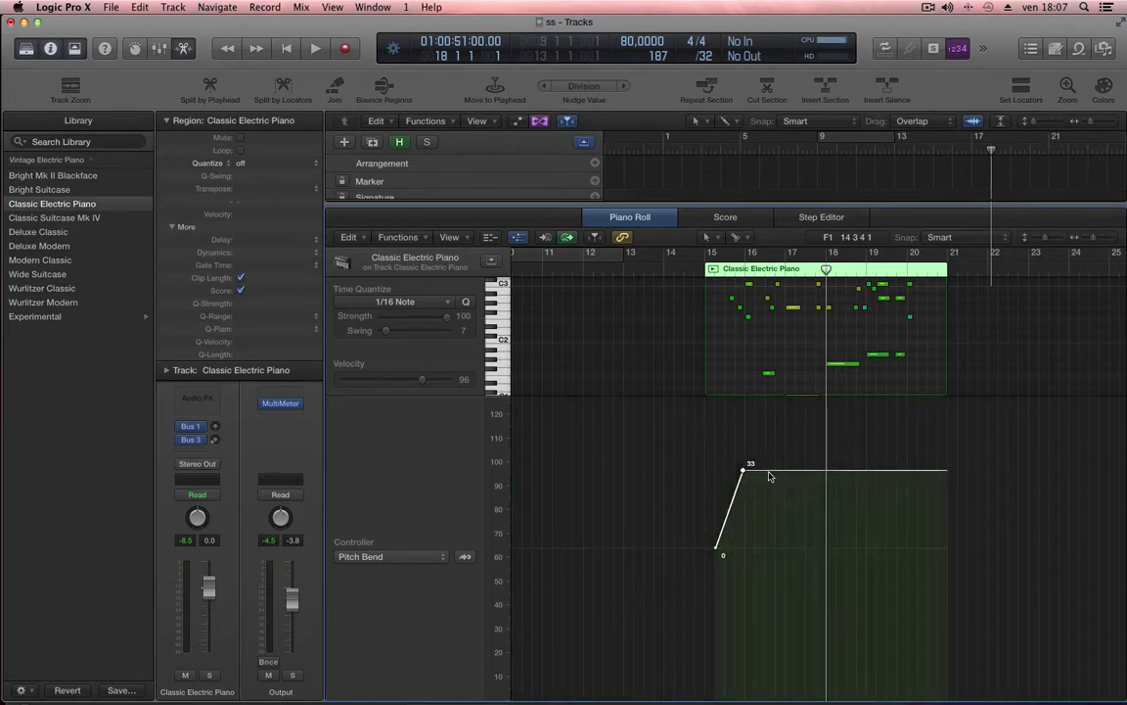
pyautogui.moveTo(773, 540); pyautogui.dragTo(772, 553)
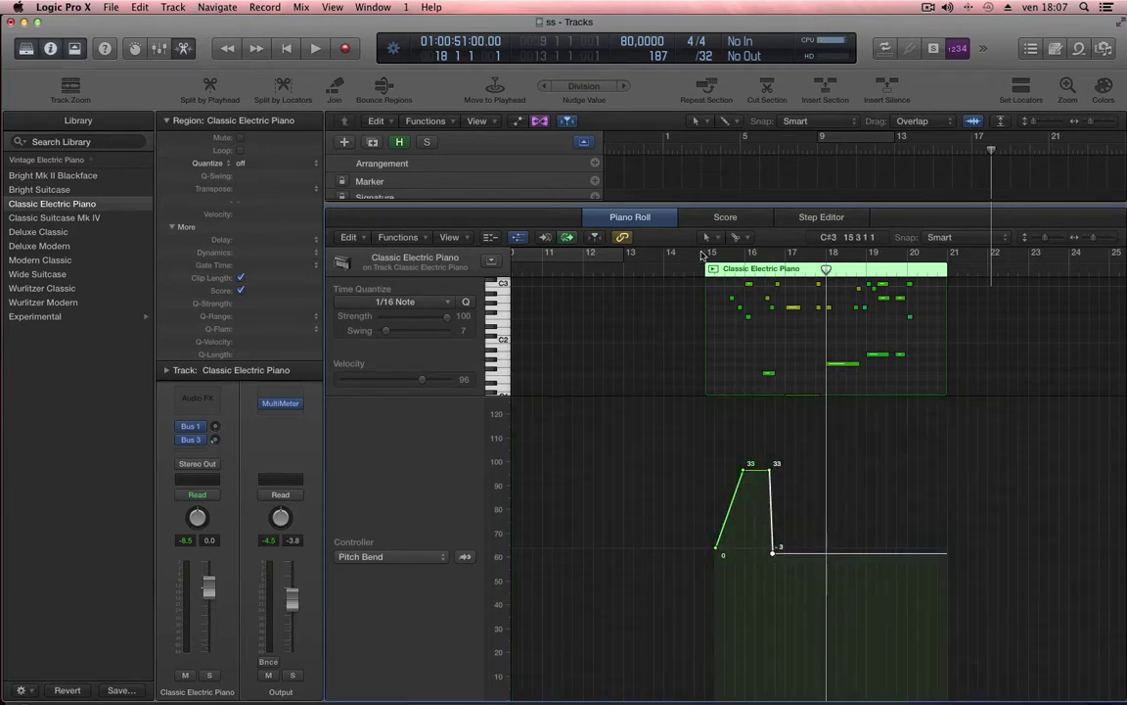
# - Set the cycle range from bar 15 to bar 21 and play the passage with the pitch bend
pyautogui.moveTo(706, 256); pyautogui.dragTo(949, 271)
pyautogui.press('space')
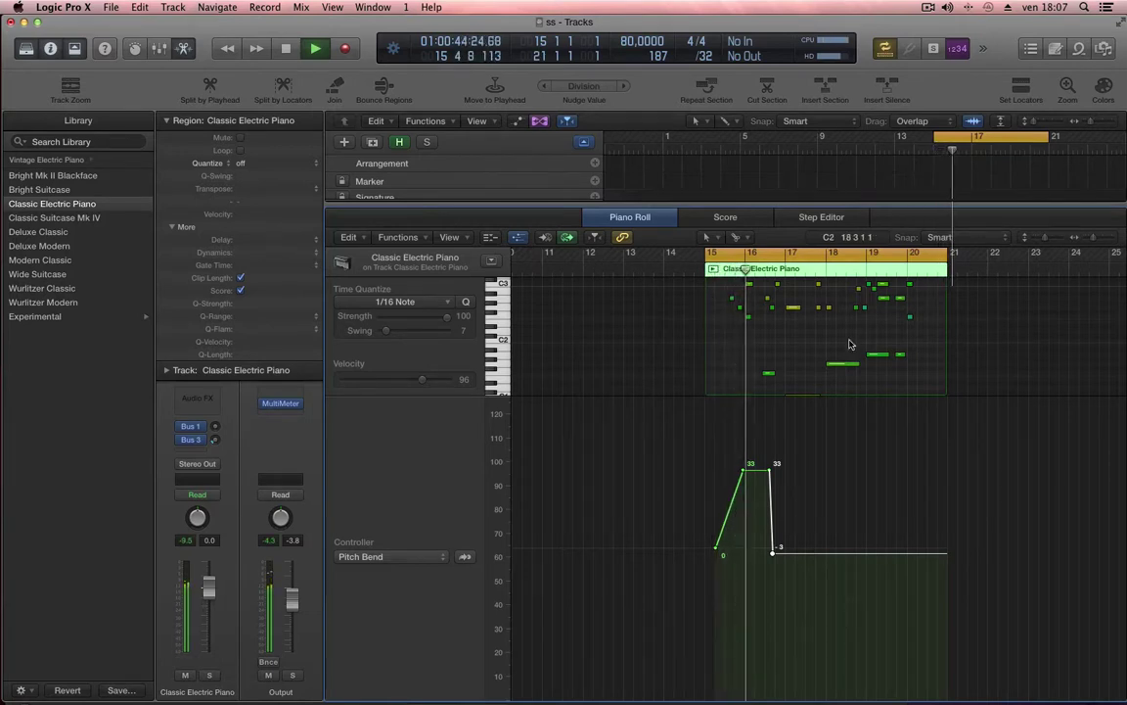
pyautogui.press('space')
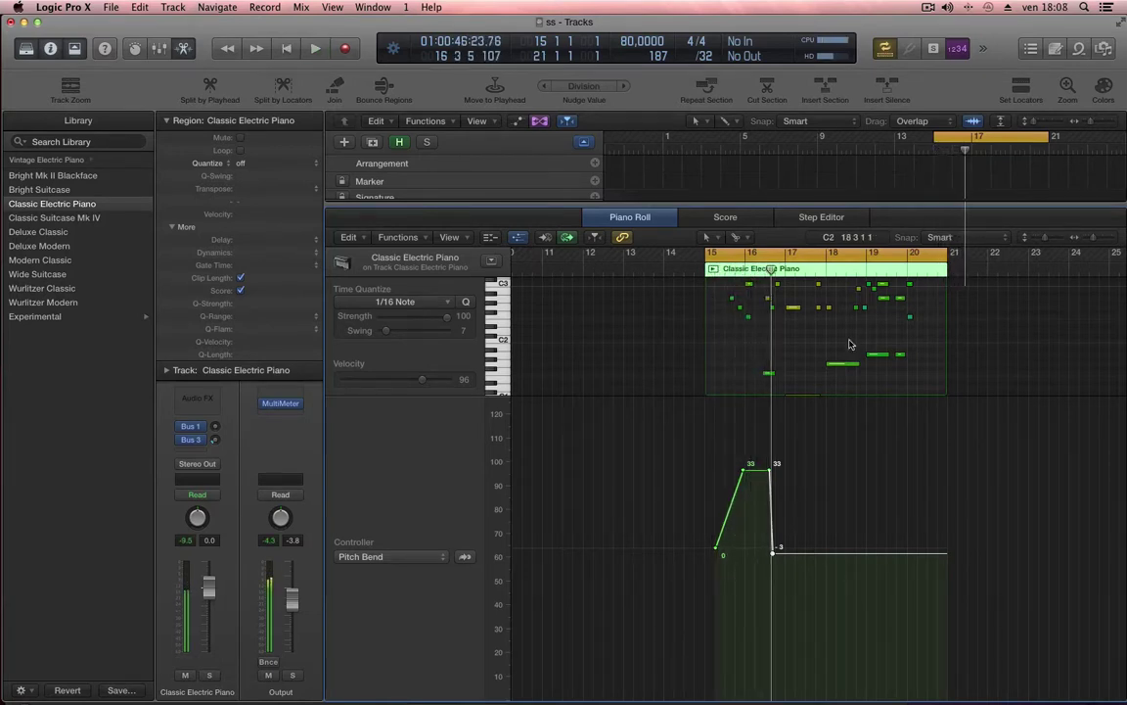
# - Delete the drawn pitch bend points, switch the MIDI Draw controller to Balance, and review the other available controllers
pyautogui.press('Delete')
pyautogui.press('Delete')
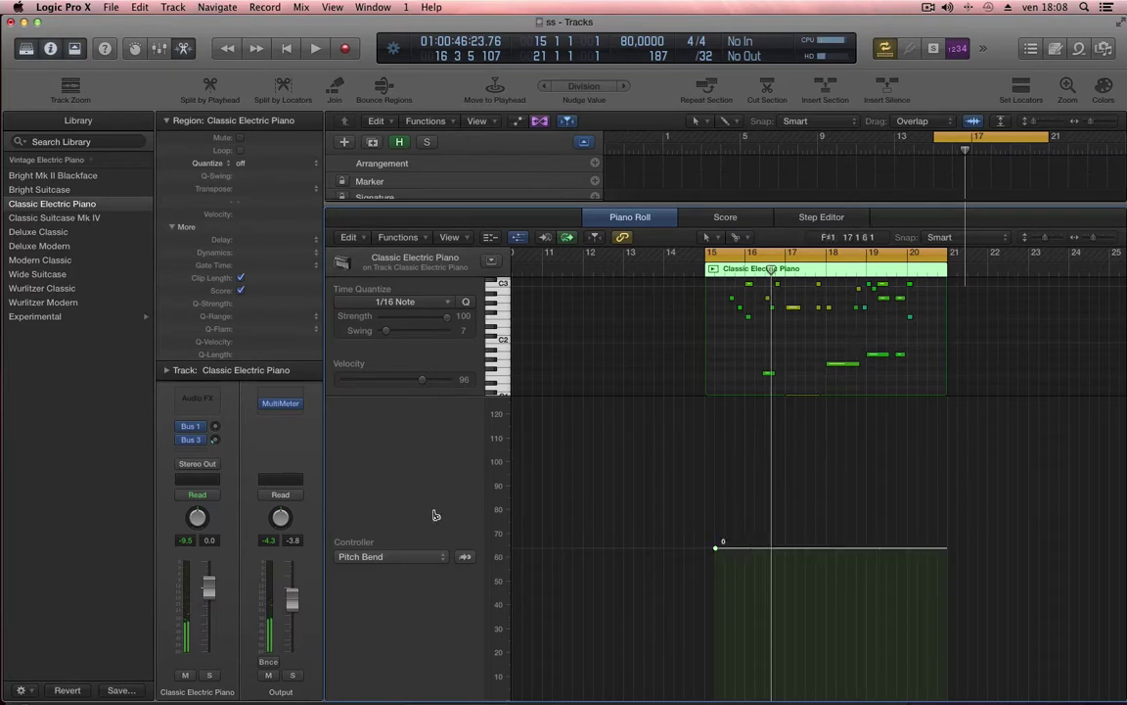
pyautogui.click(392, 556)
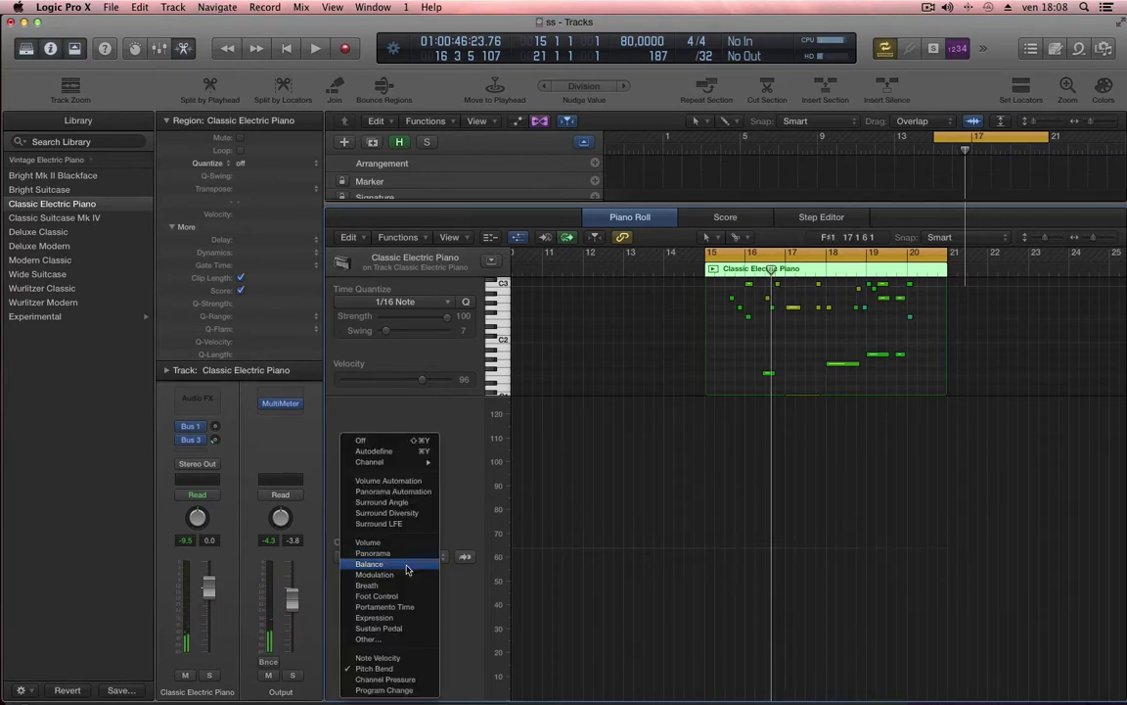
pyautogui.click(402, 565)
pyautogui.click(403, 558)
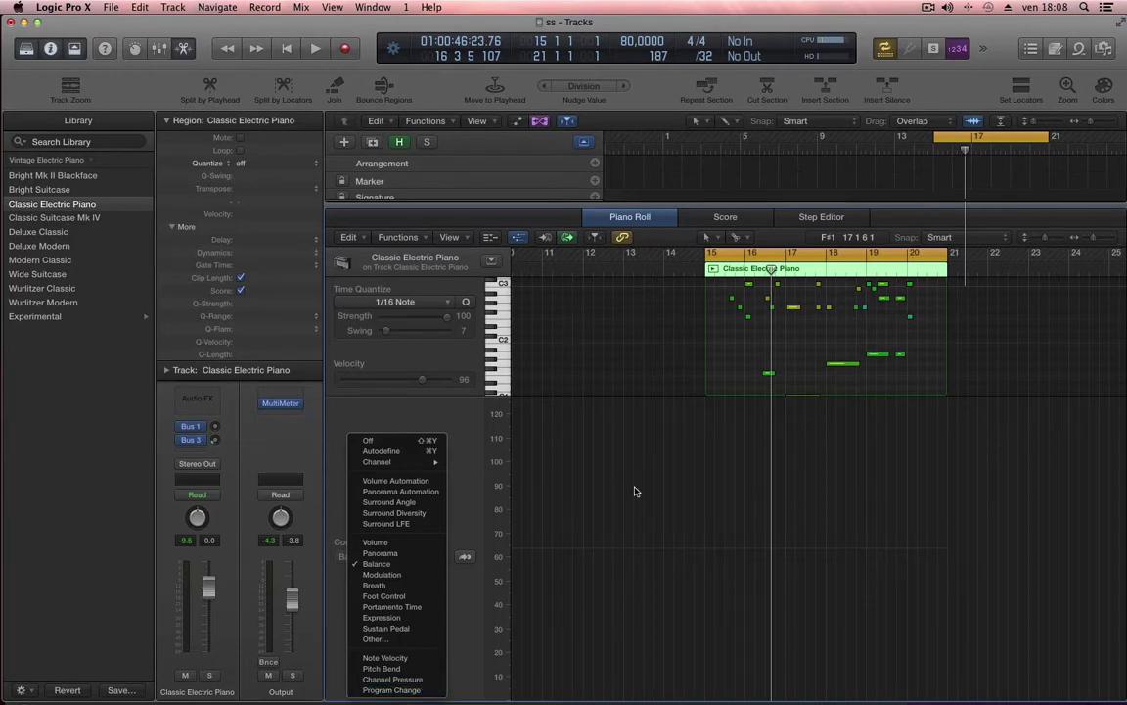
pyautogui.click(670, 448)
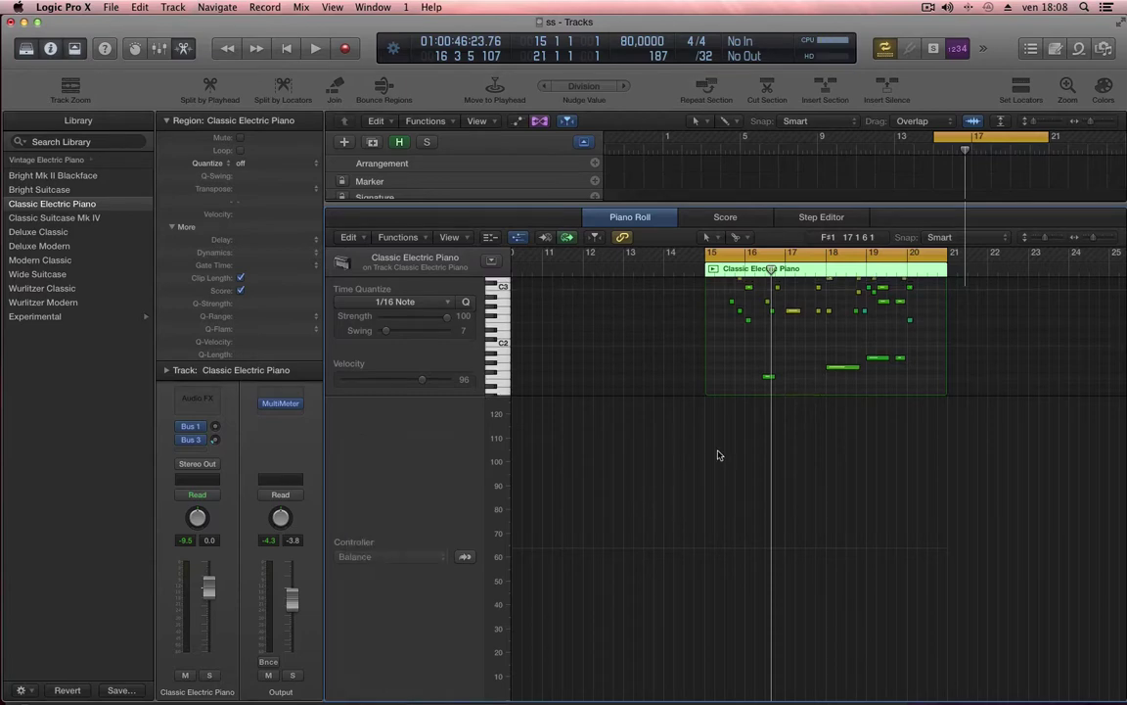
# - Open the Event List for the Classic Electric Piano region and look through its note and sustain control events
pyautogui.scroll(-5, 720, 455)
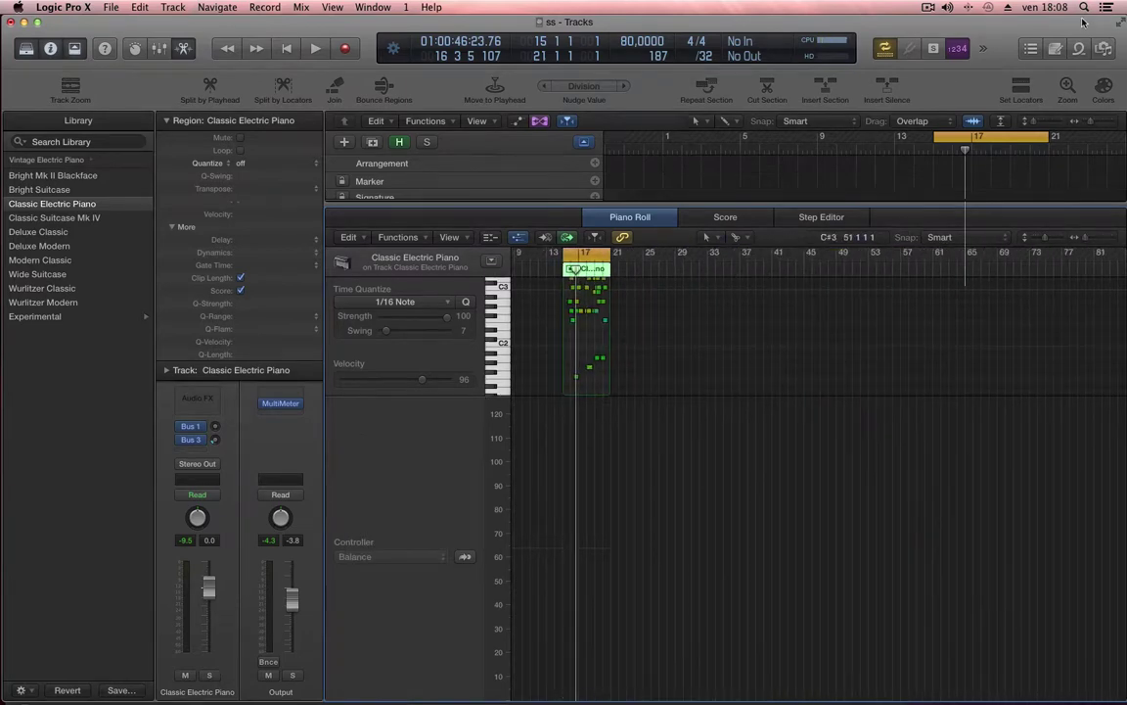
pyautogui.click(1032, 49)
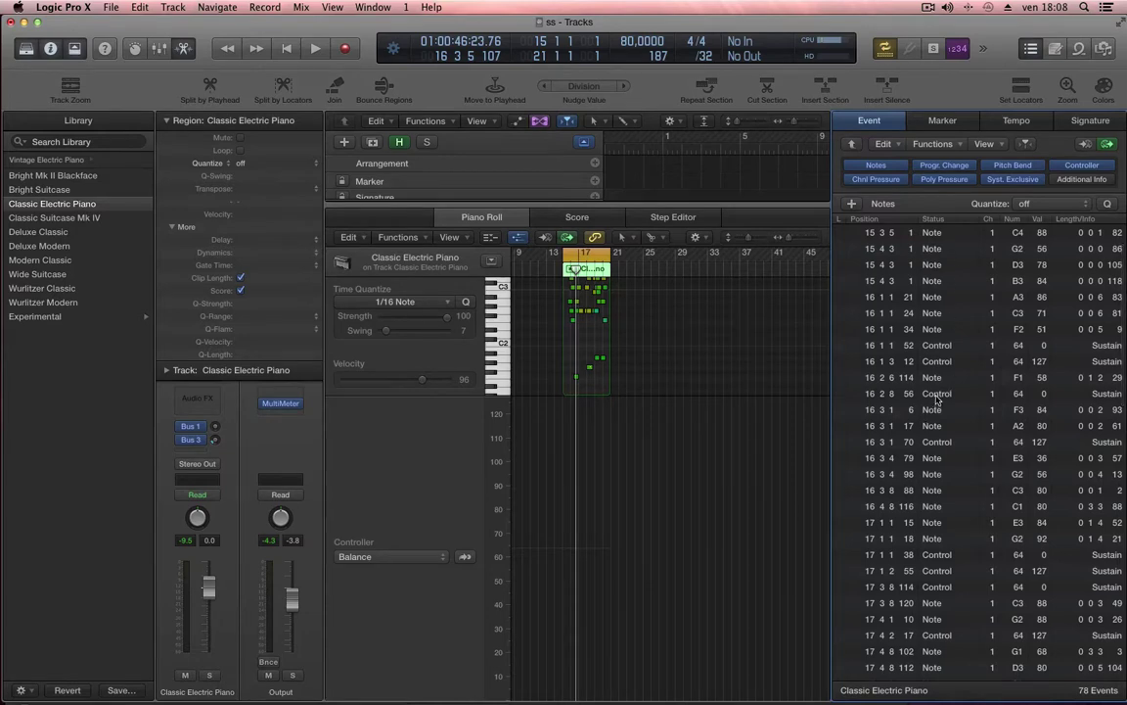
pyautogui.scroll(-10, 936, 399)
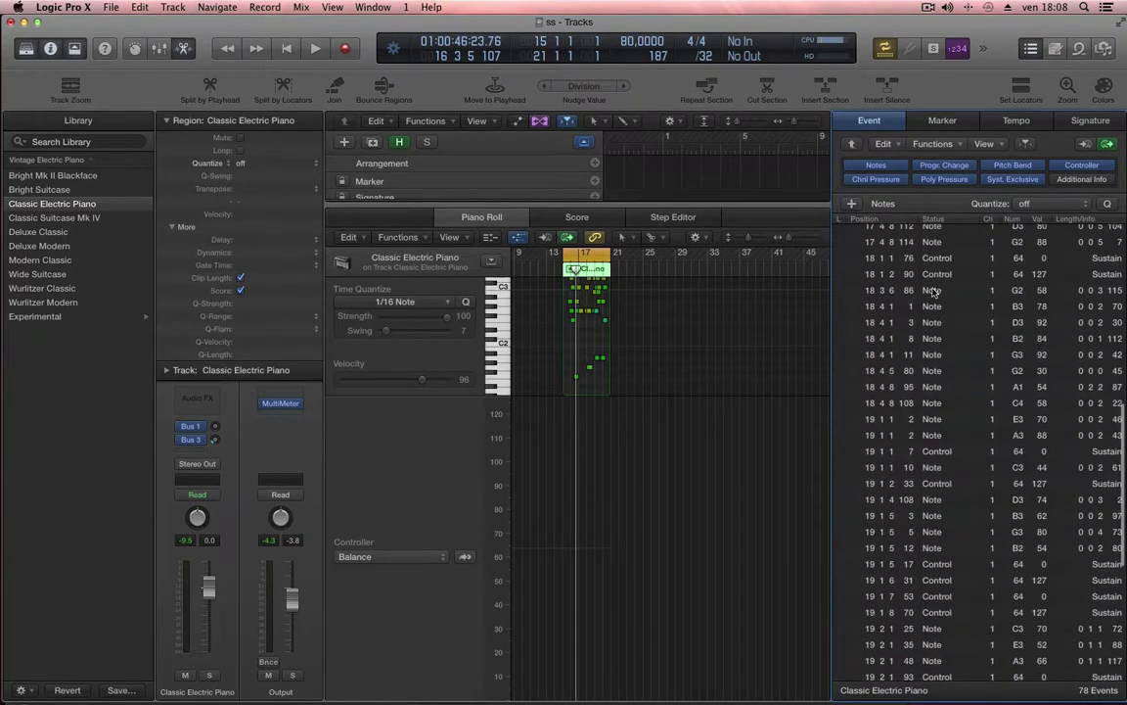
pyautogui.scroll(-1, 935, 291)
pyautogui.scroll(-3, 935, 292)
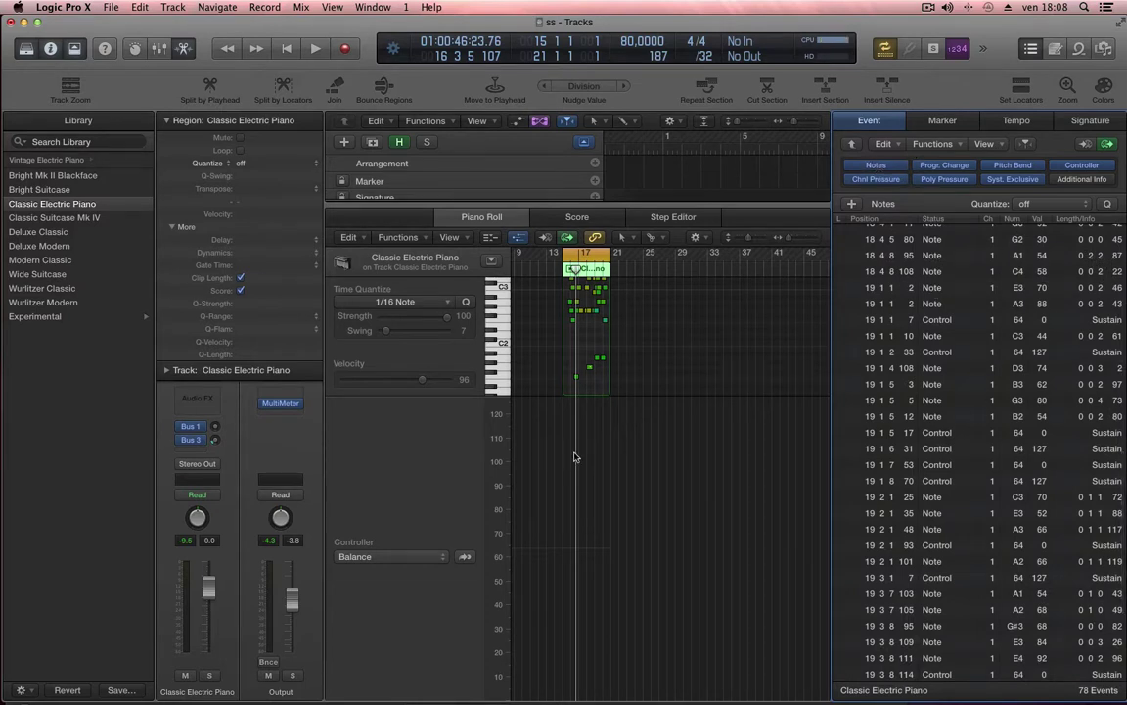
pyautogui.hscroll(1, 566, 455)
pyautogui.scroll(5, 561, 457)
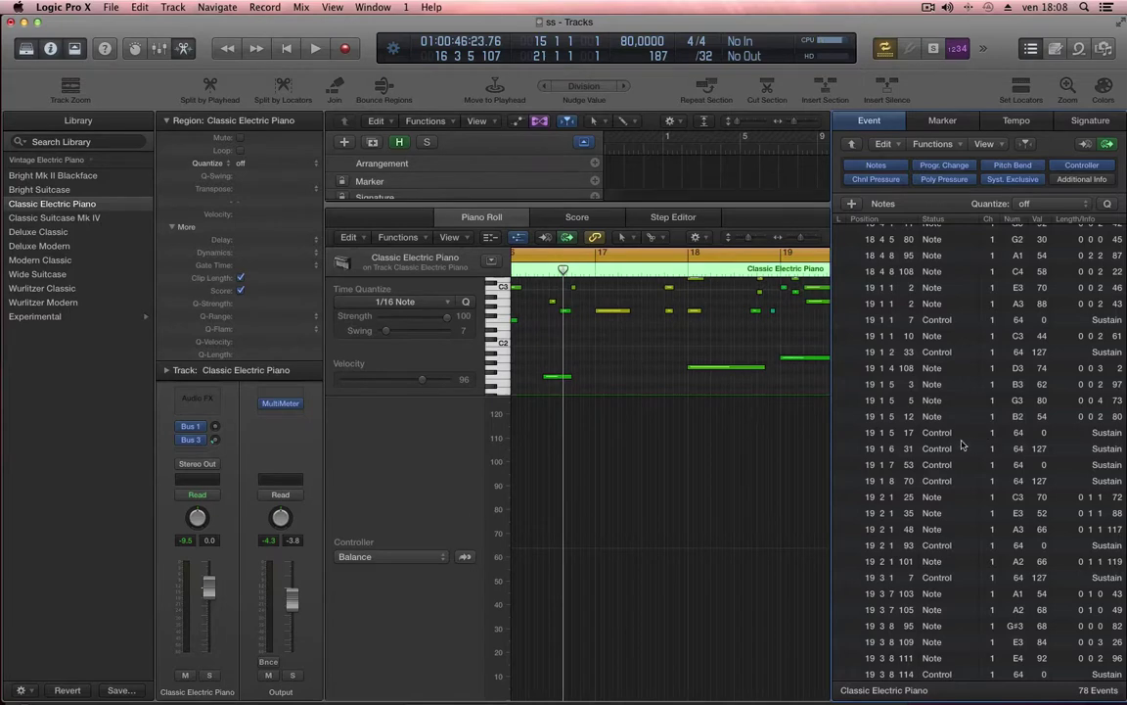
pyautogui.hscroll(10, 685, 378)
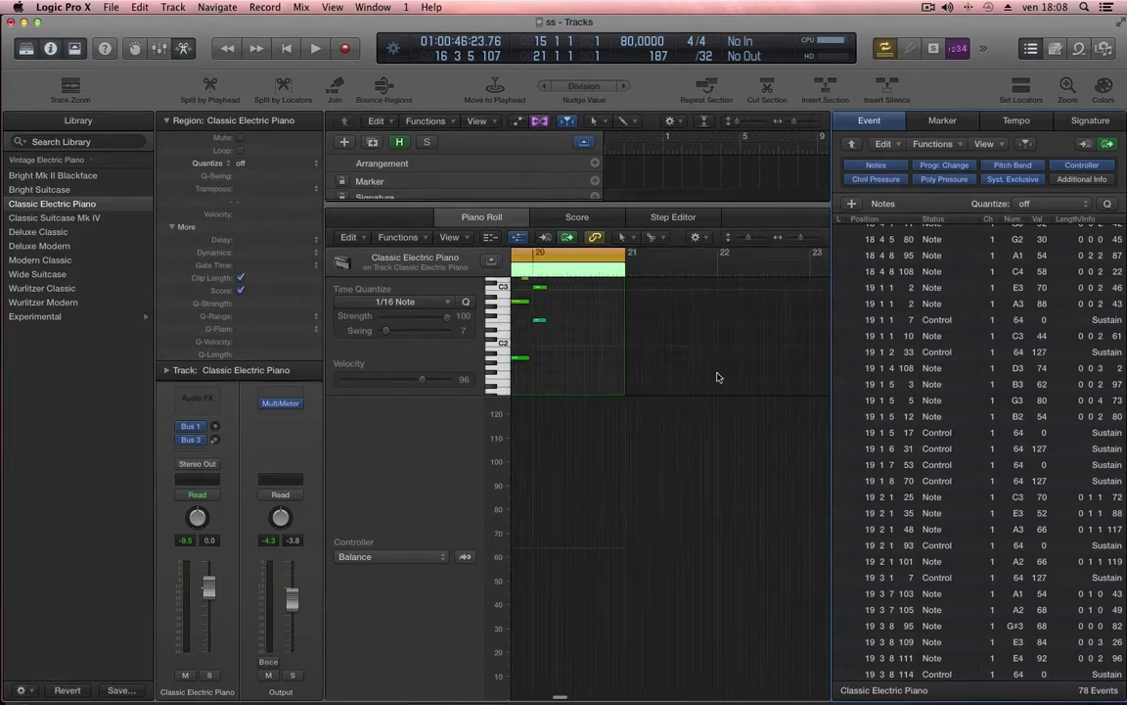
pyautogui.scroll(-5, 981, 486)
pyautogui.scroll(1, 982, 486)
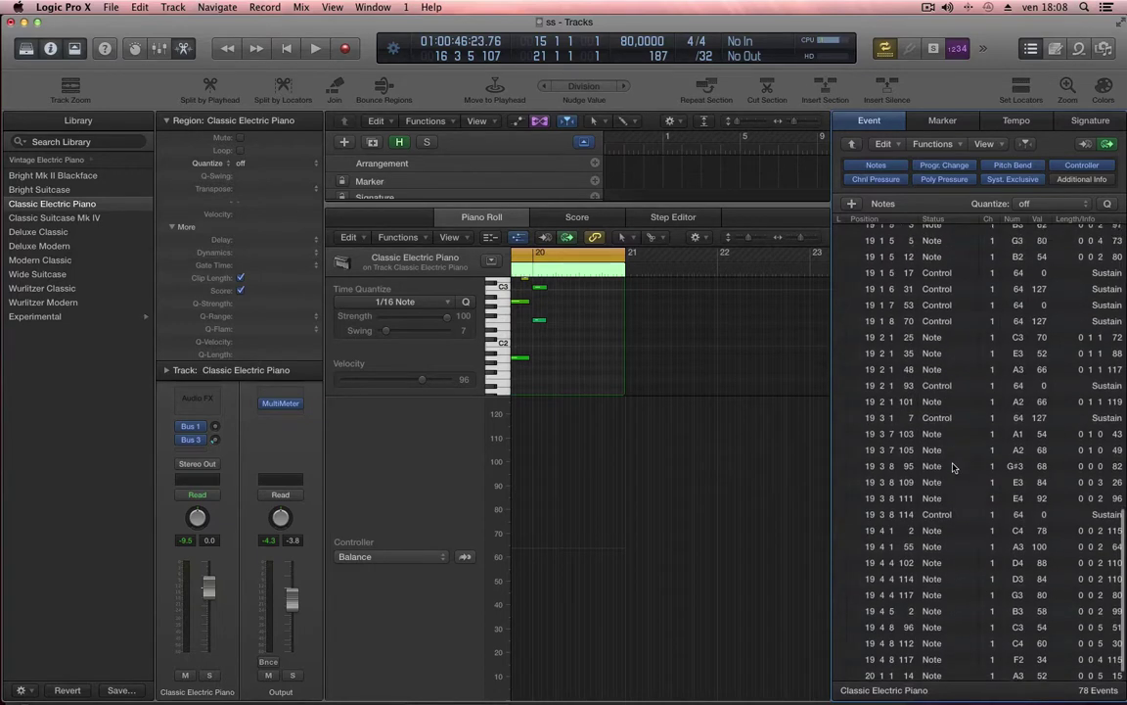
pyautogui.scroll(2, 1057, 466)
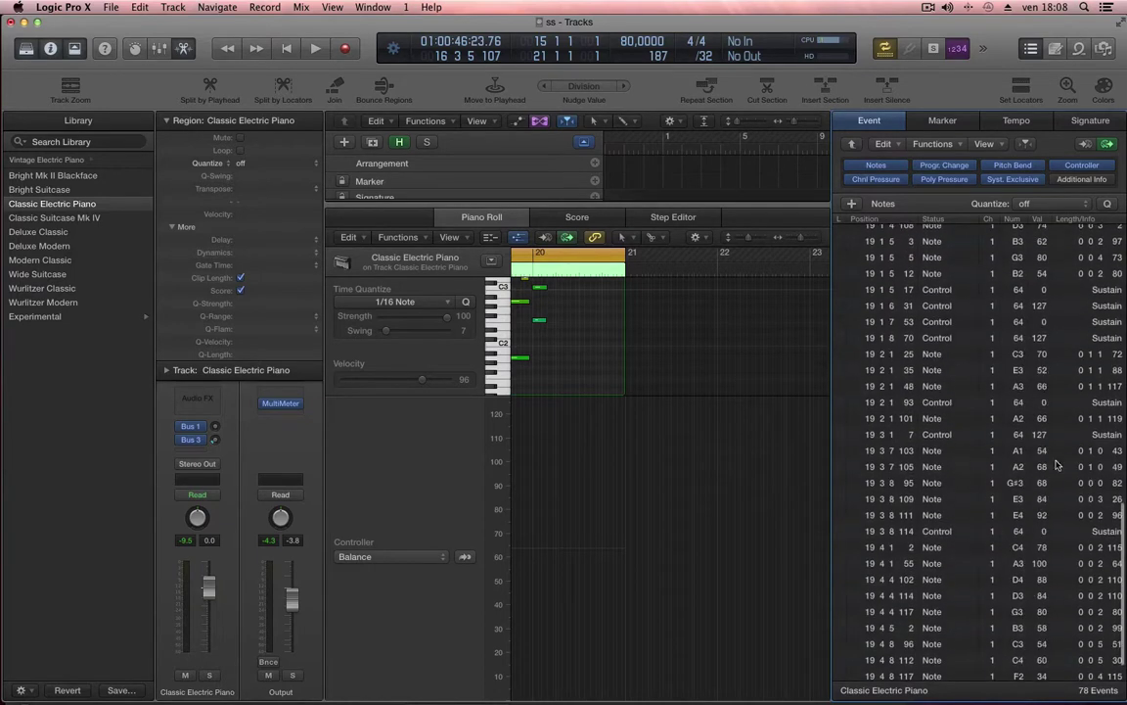
# - Select the sustain event at 19 1 5 17 in the Event List and set the MIDI Draw controller to Sustain Pedal
pyautogui.click(968, 293)
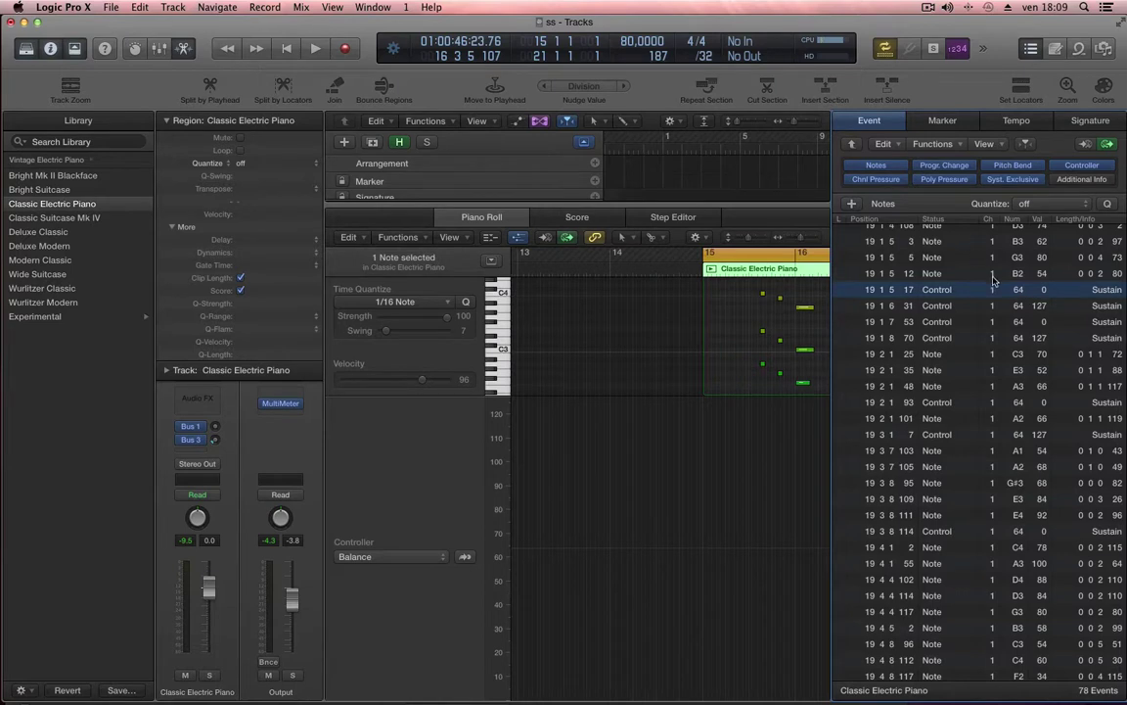
pyautogui.hscroll(5, 759, 317)
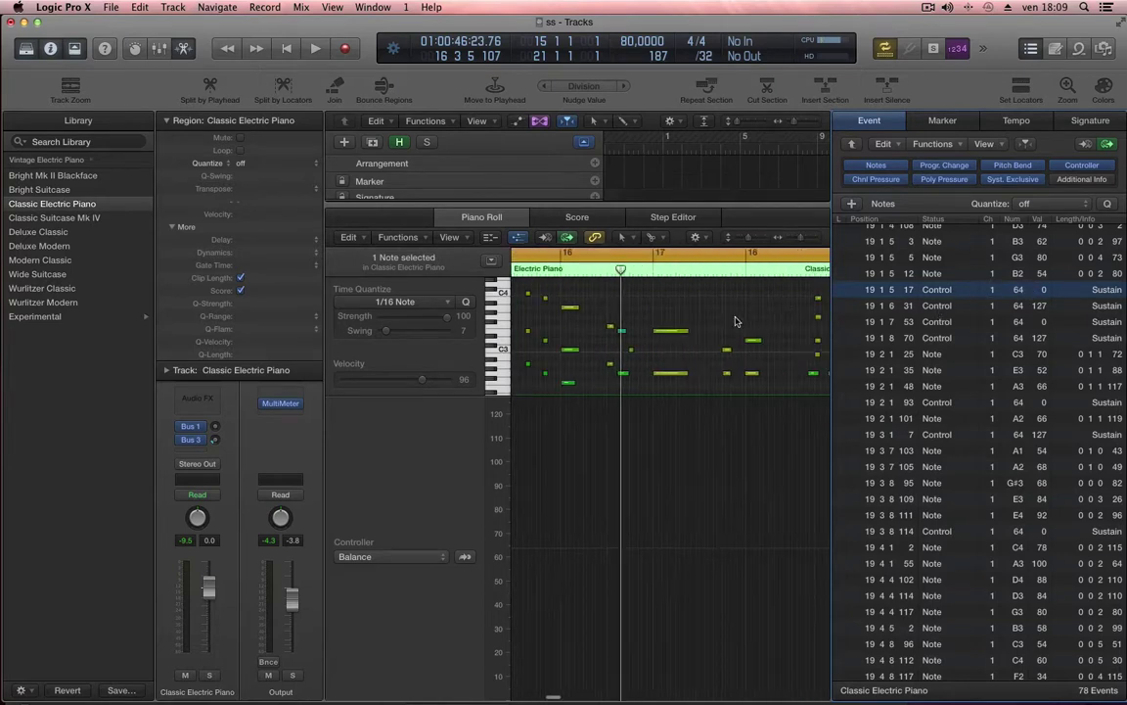
pyautogui.click(372, 564)
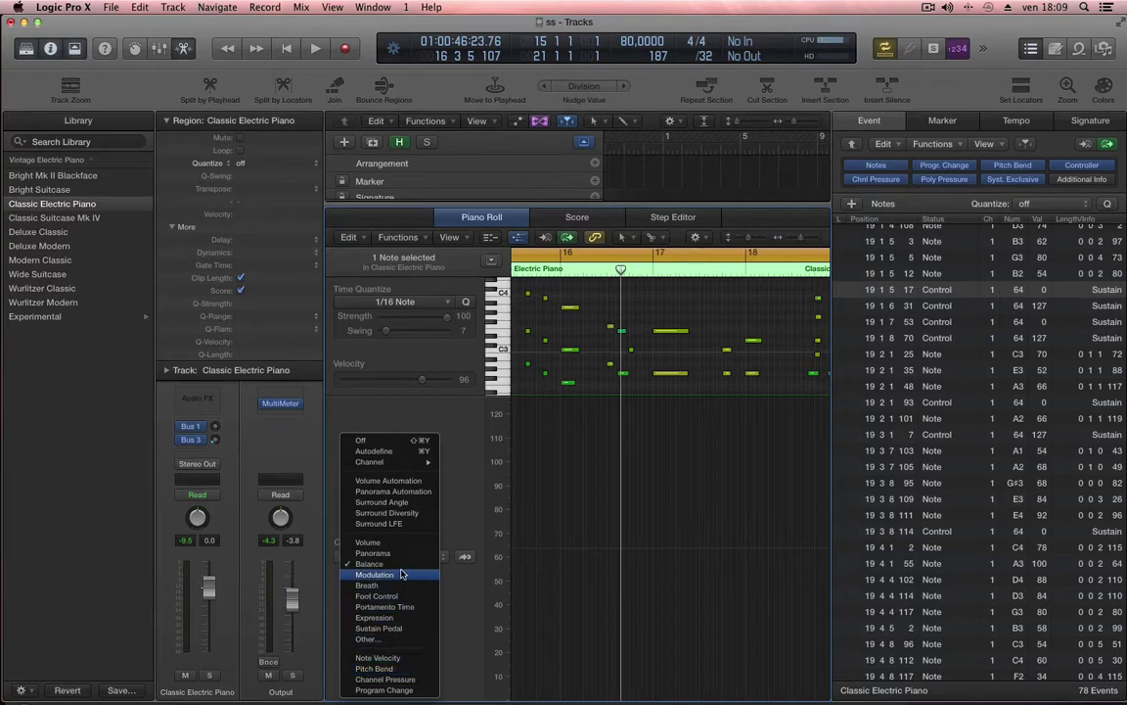
pyautogui.click(410, 628)
# - Delete the two sustain pedal points with value 127 at 19 1 6 31 and 19 1 8 70 in the MIDI Draw area
pyautogui.hscroll(10, 708, 440)
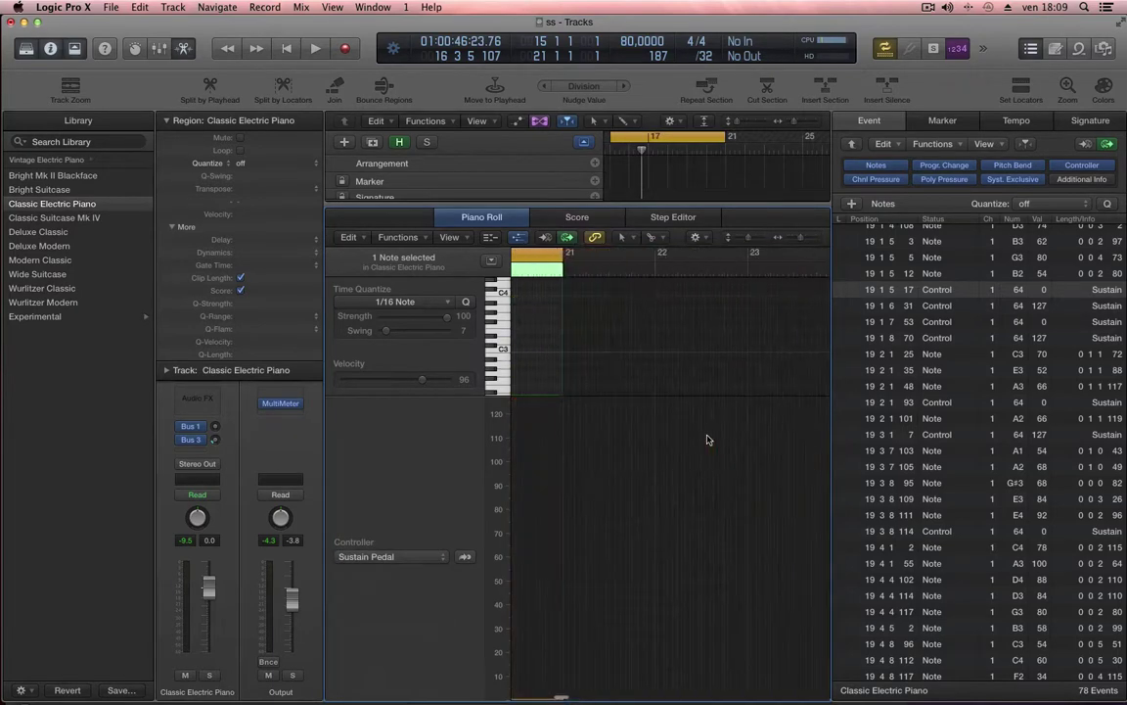
pyautogui.hscroll(-6, 708, 441)
pyautogui.scroll(3, 729, 418)
pyautogui.hscroll(3, 725, 418)
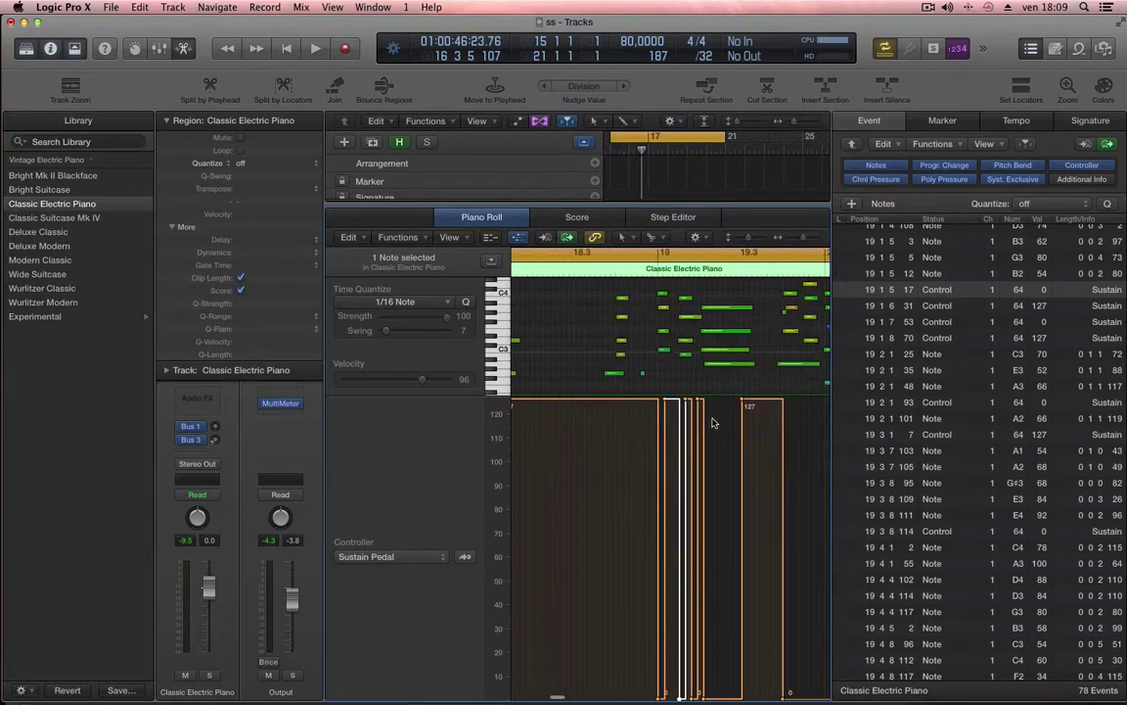
pyautogui.click(690, 403)
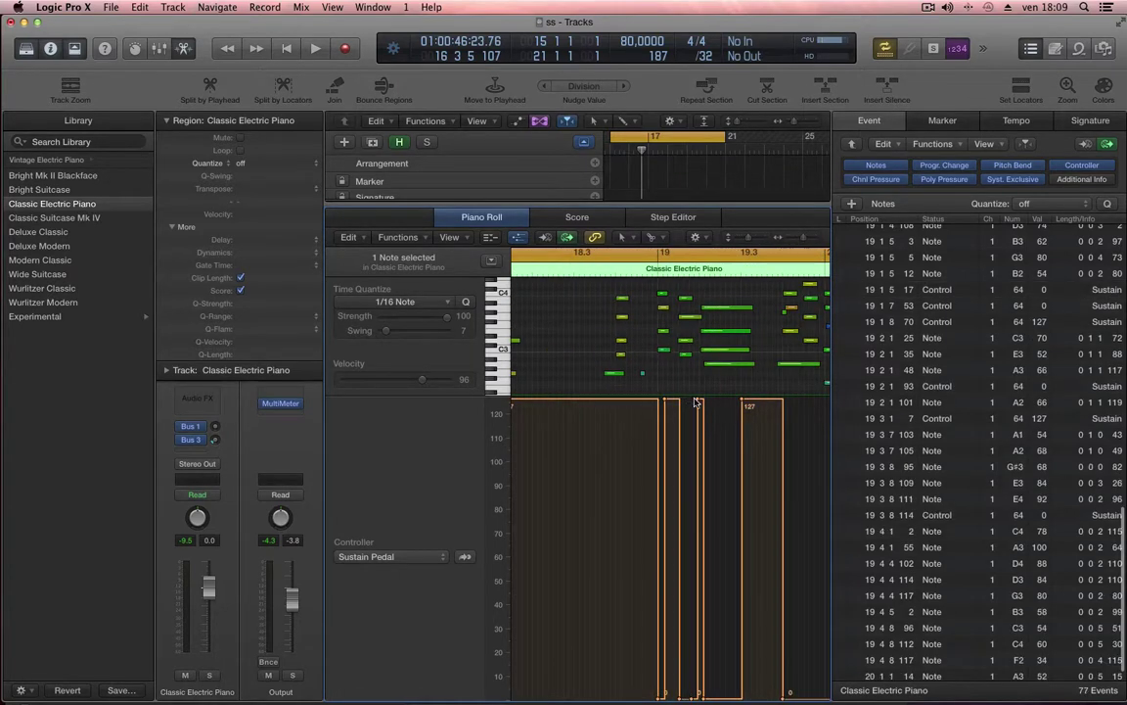
pyautogui.click(697, 402)
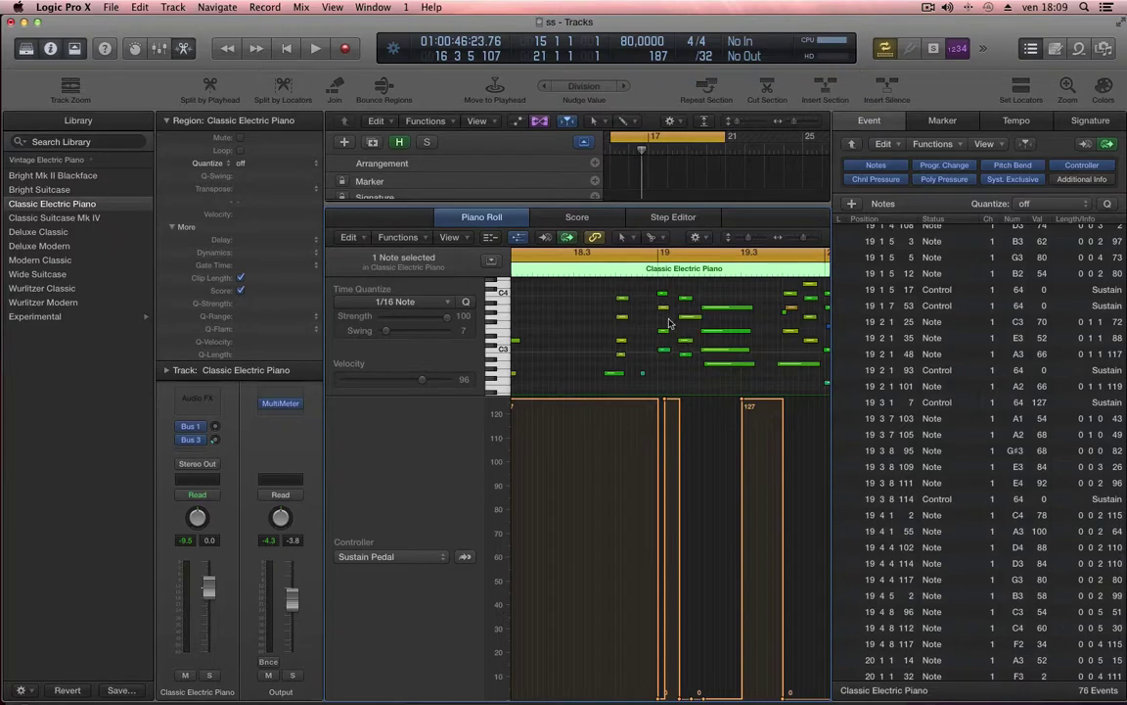